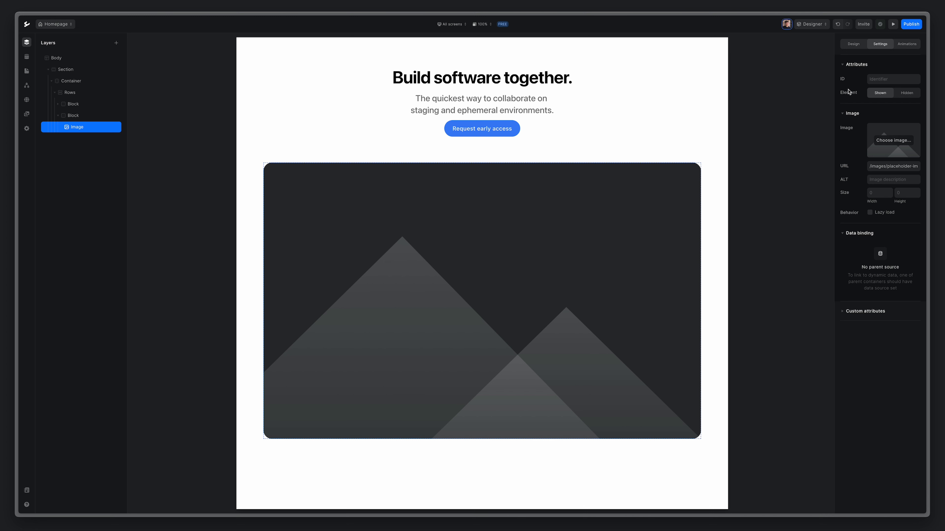
Replace the hero placeholder image with the arina-bondar photo of a curved beige building.
left_click(894, 141)
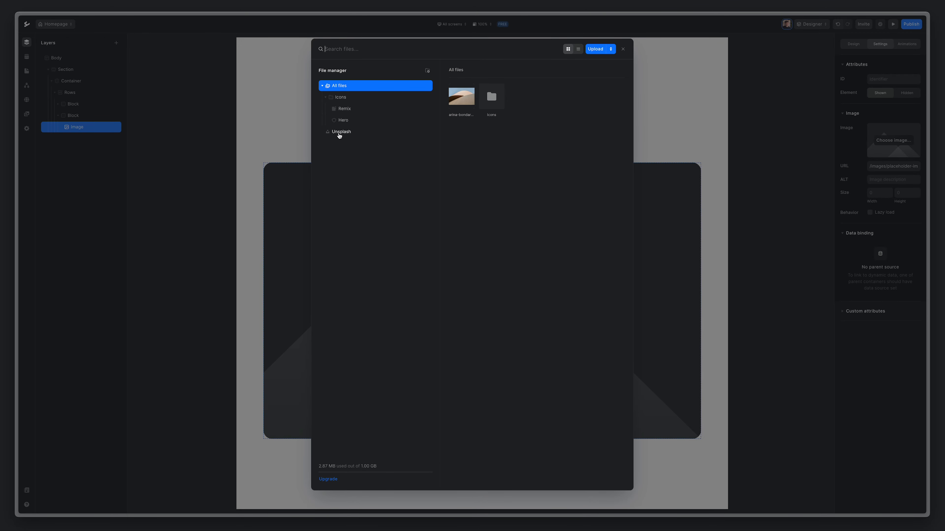
left_click(461, 101)
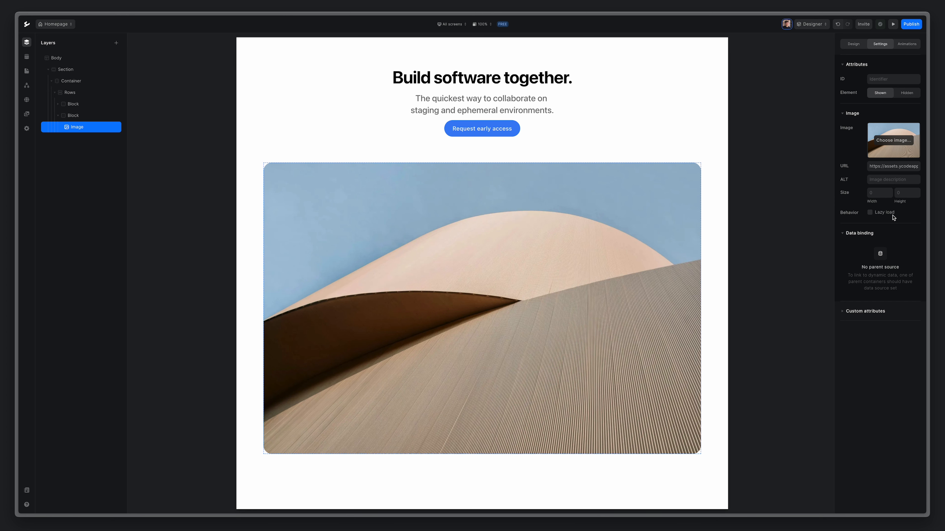
left_click(74, 70)
Give the hero section 100px top and bottom padding and rename its layer to Hero.
left_click(852, 46)
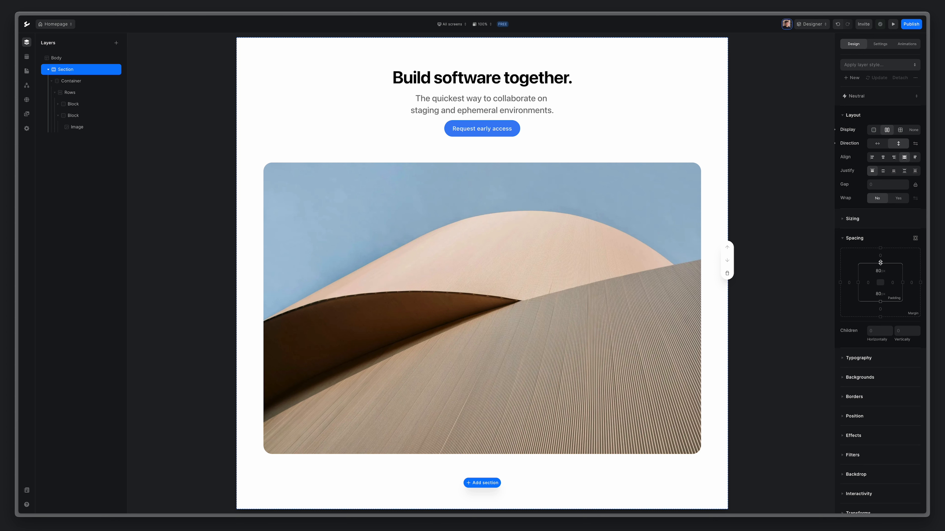
left_click_drag(880, 262, 880, 248)
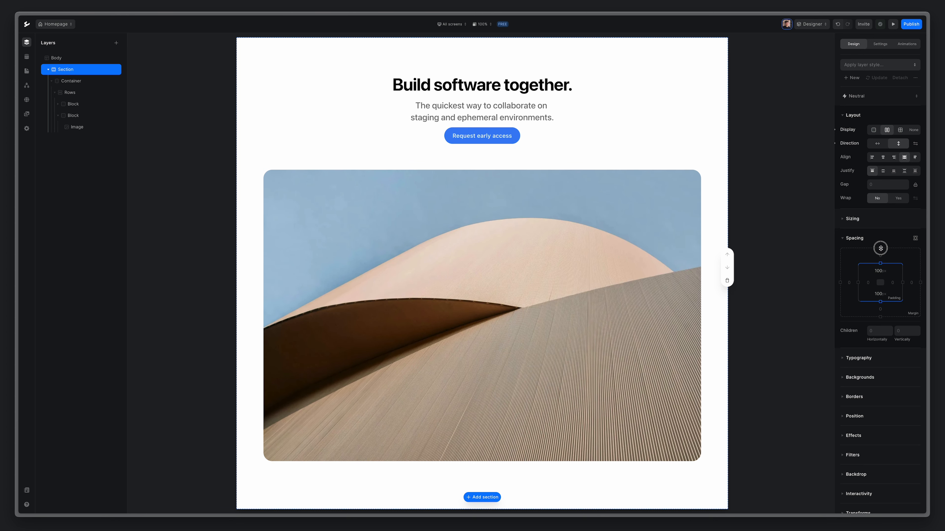
left_click(48, 70)
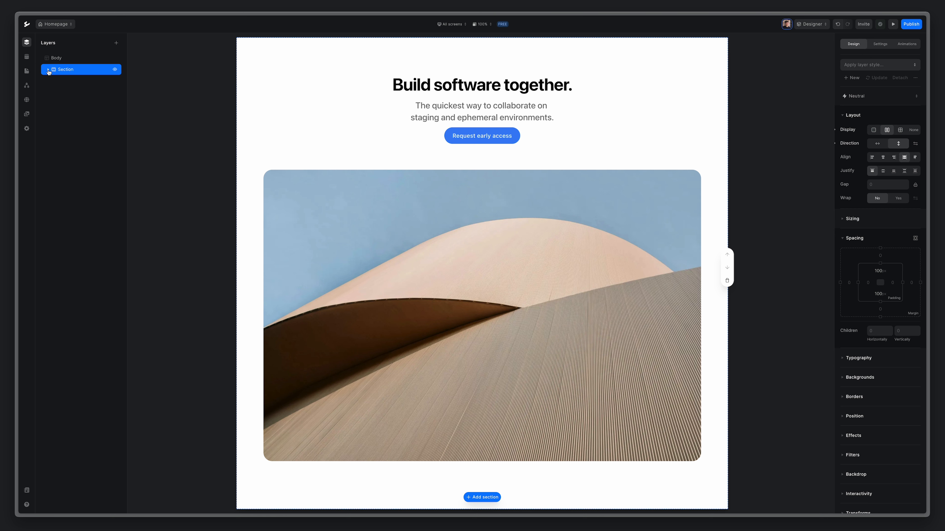
double_click(66, 69)
type("Hero")
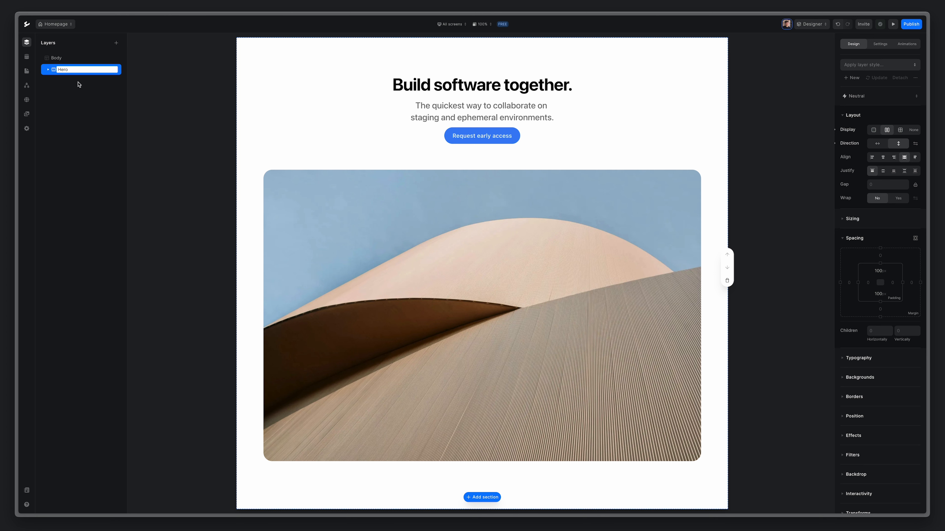
key("Return")
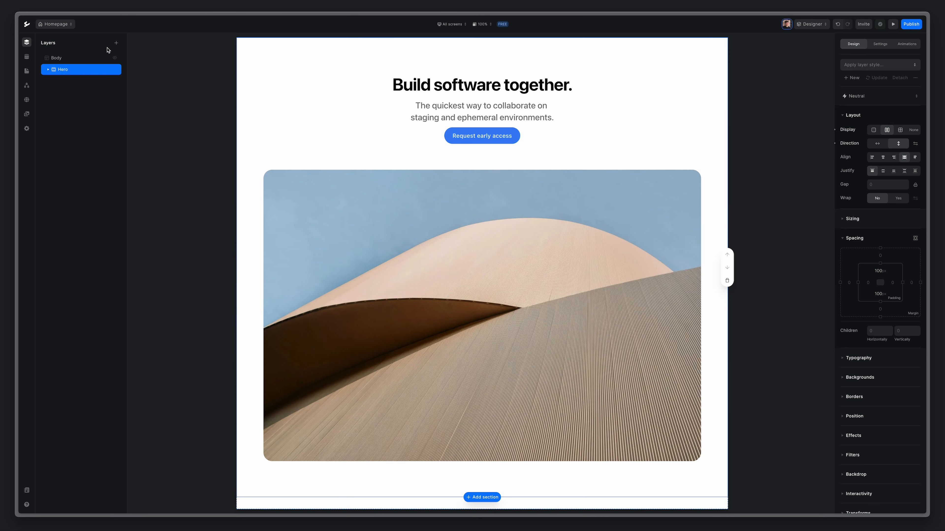
left_click(116, 42)
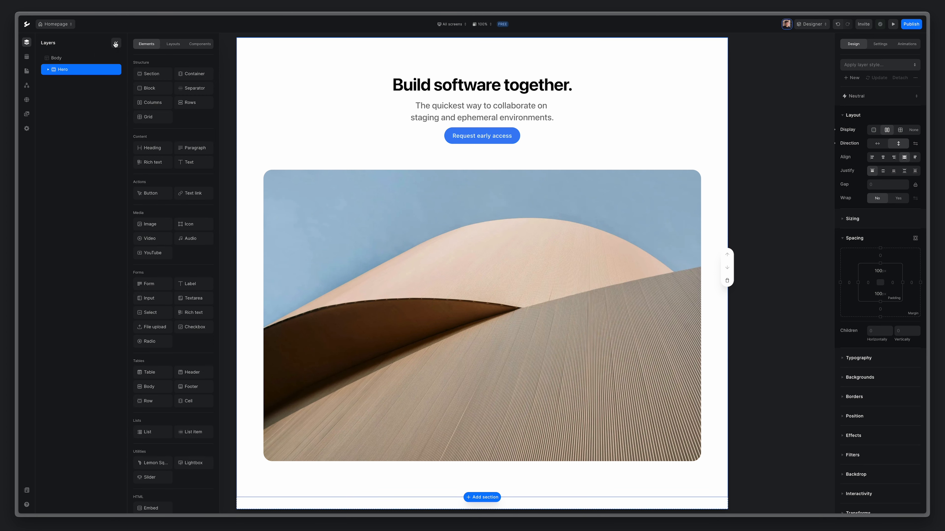
Add a new section with a container inside and move it above Hero.
left_click(148, 75)
left_click(116, 42)
left_click(197, 77)
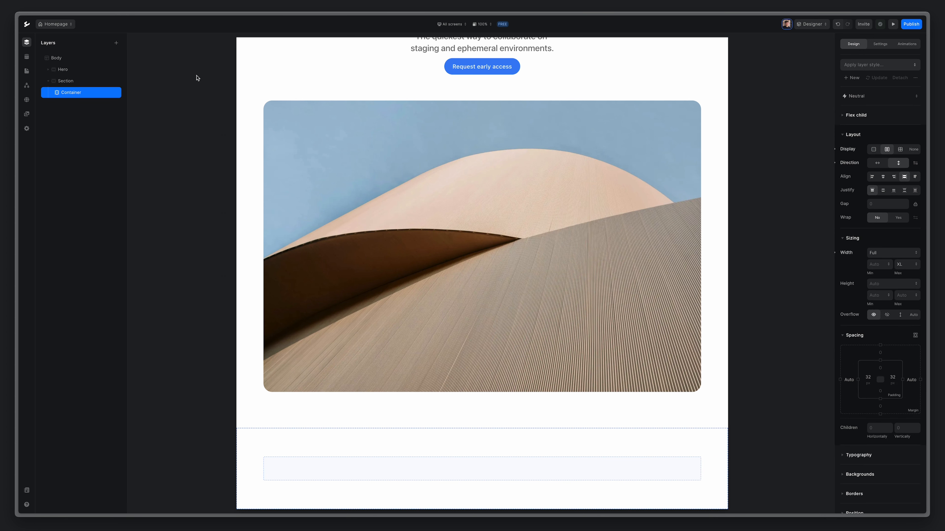
mouse_move(73, 82)
left_mouse_down()
mouse_move(64, 79)
mouse_move(83, 67)
left_mouse_up()
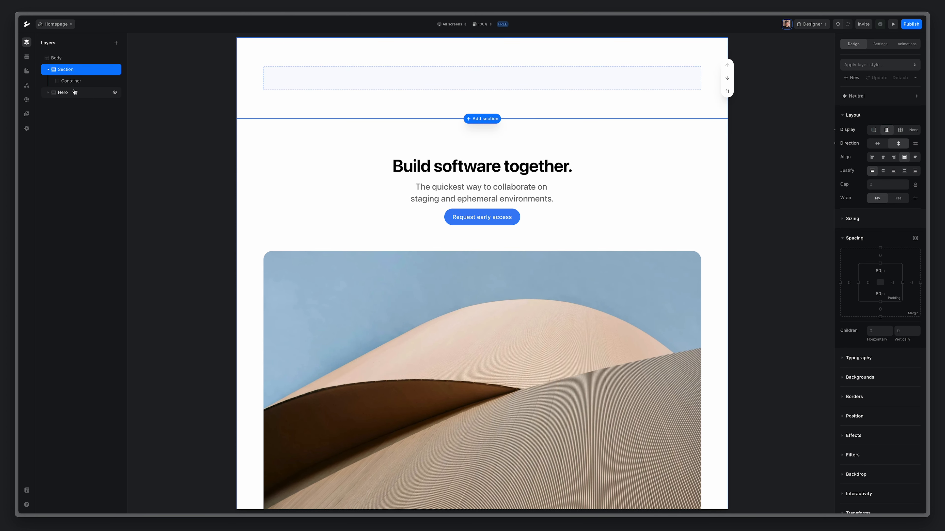
Nest a block inside the new container and a Text element inside the block.
left_click(71, 83)
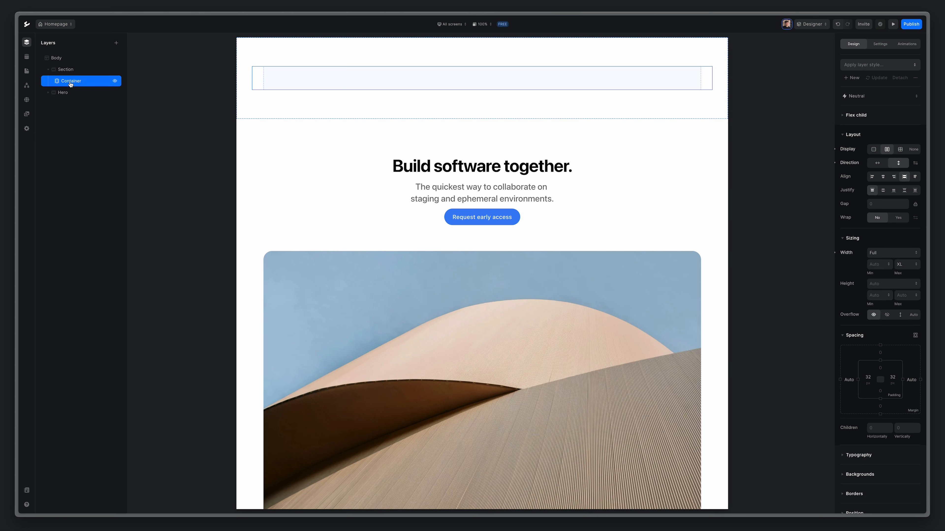
left_click(116, 43)
left_click(148, 89)
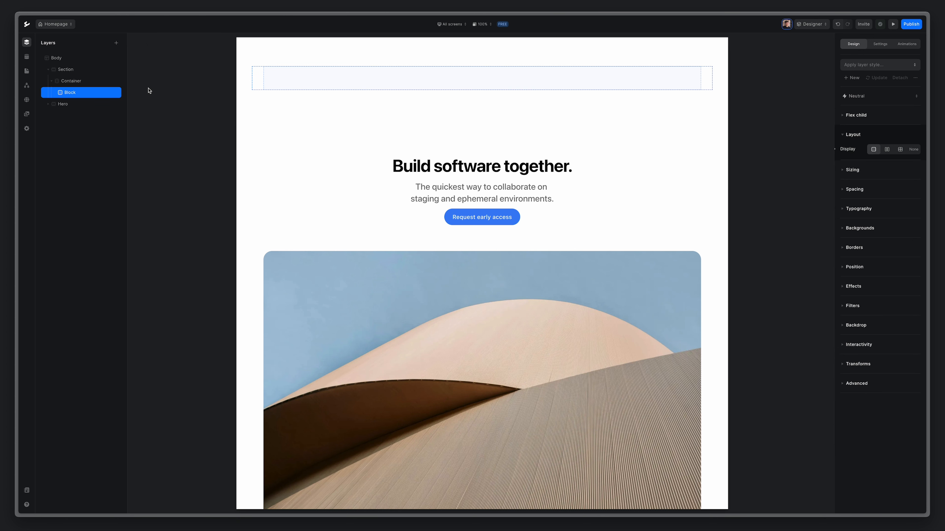
left_click(116, 43)
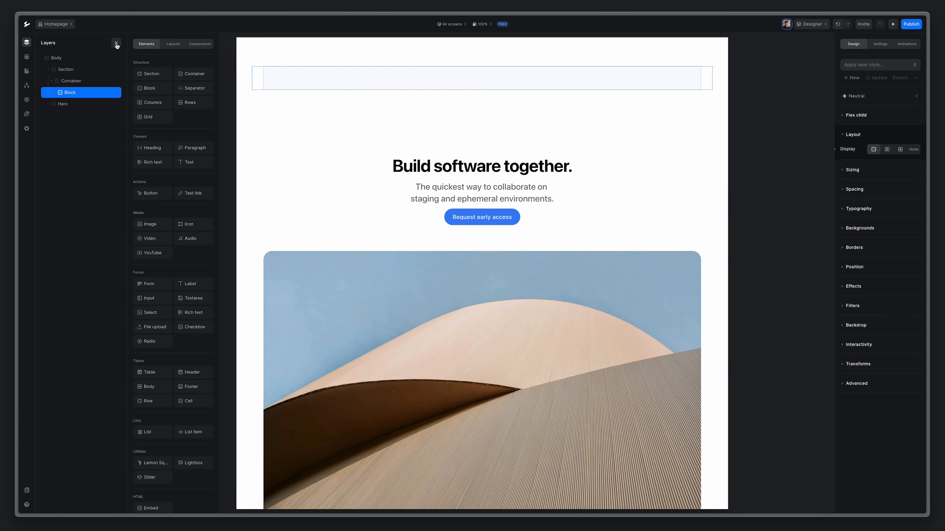
left_click(192, 162)
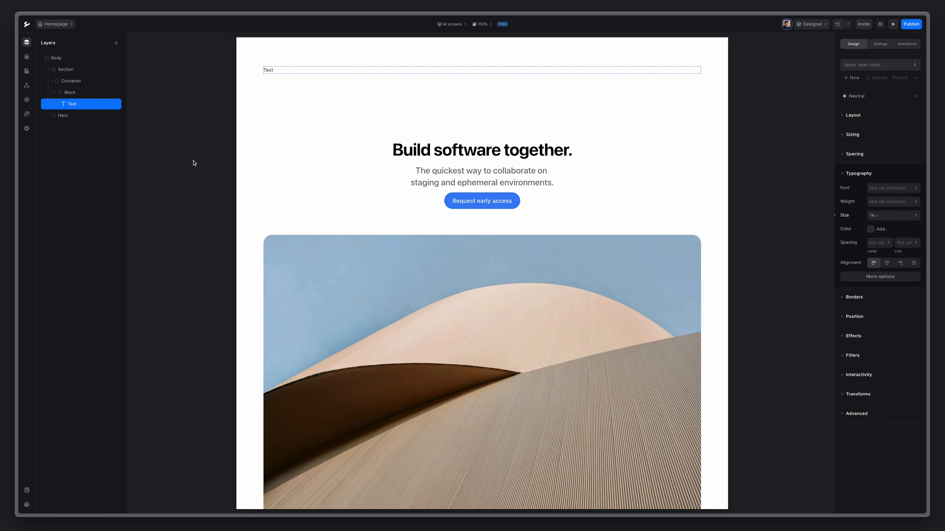
Replace the placeholder text with 'website.'.
double_click(271, 69)
double_click(270, 70)
type("website.")
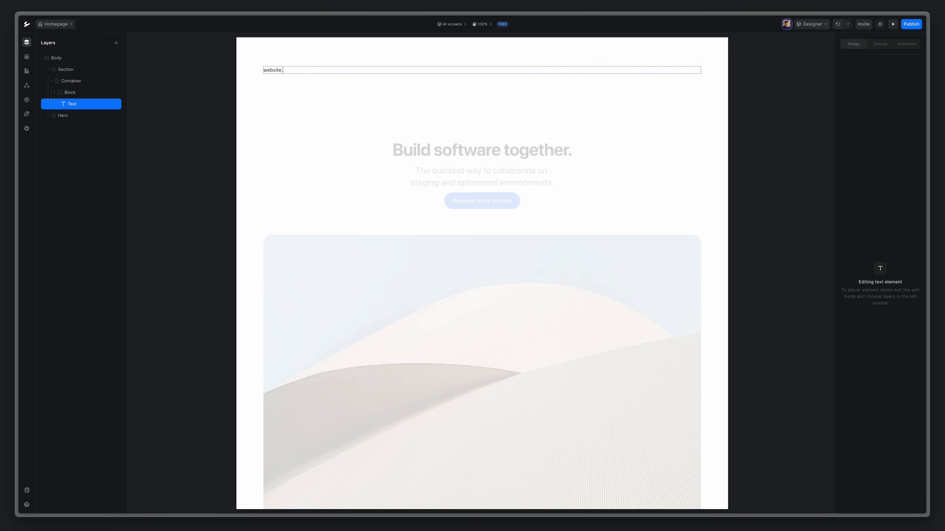
key("Escape")
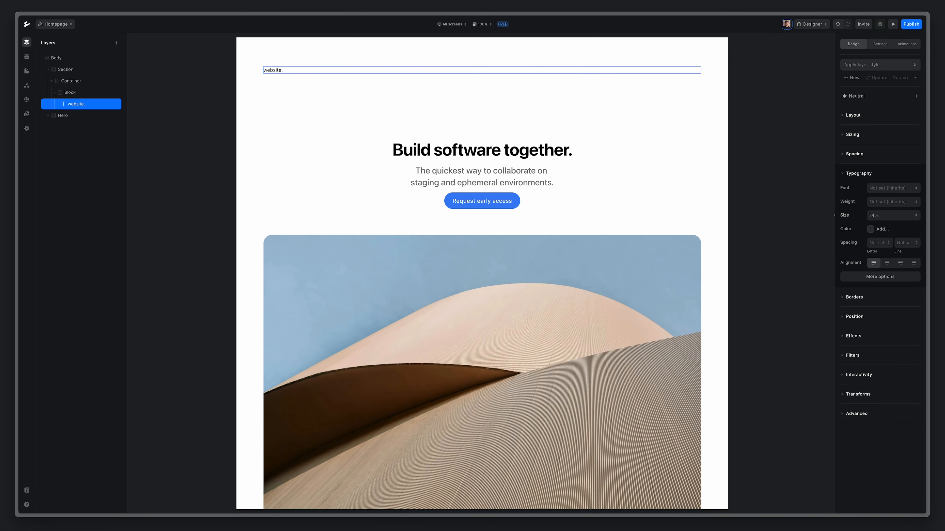
Style the website. text at LG size with Semibold weight.
left_click(892, 215)
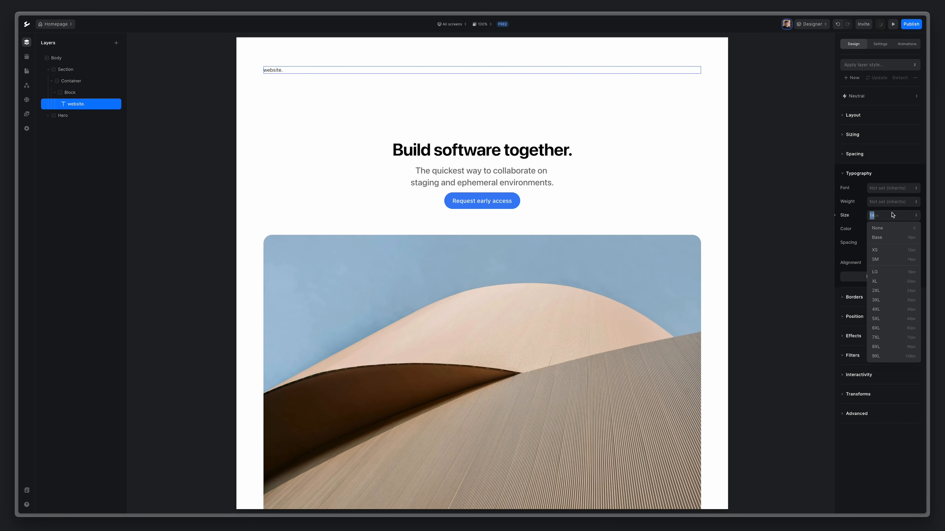
left_click(890, 272)
left_click(889, 202)
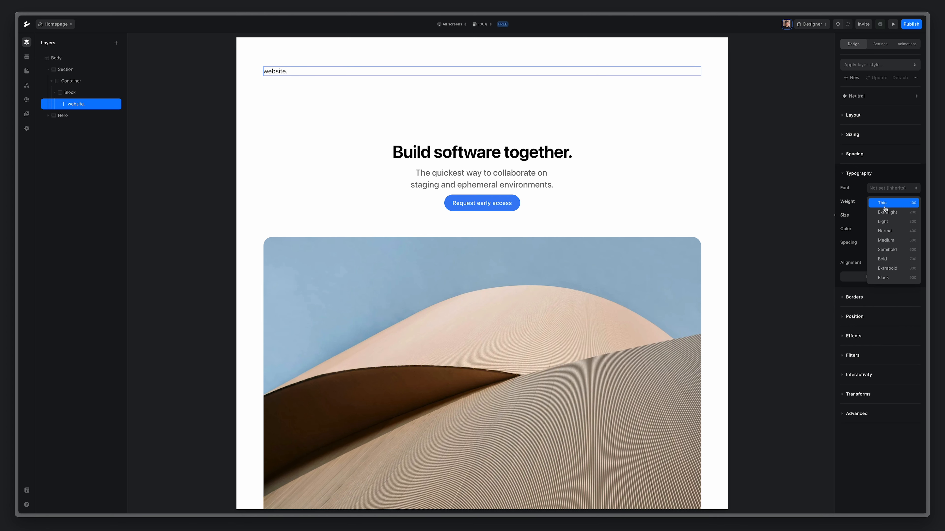
left_click(890, 249)
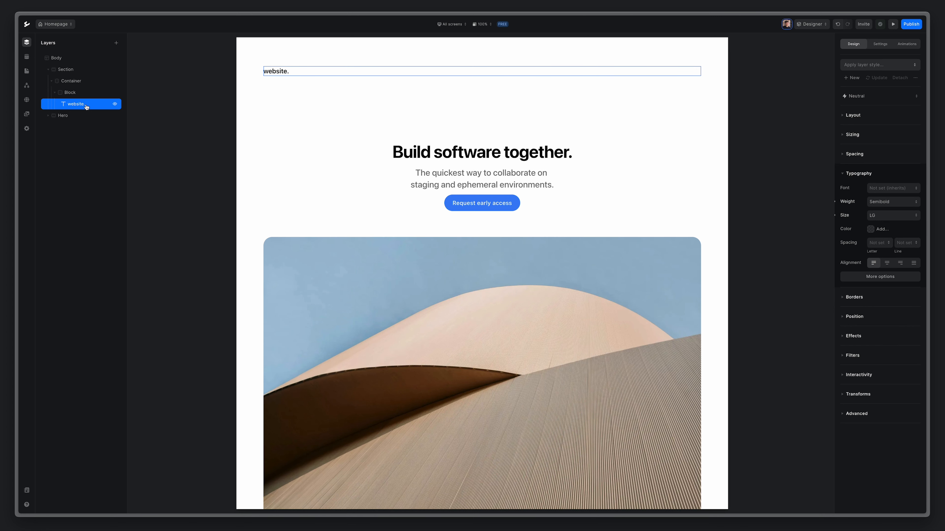
key("a")
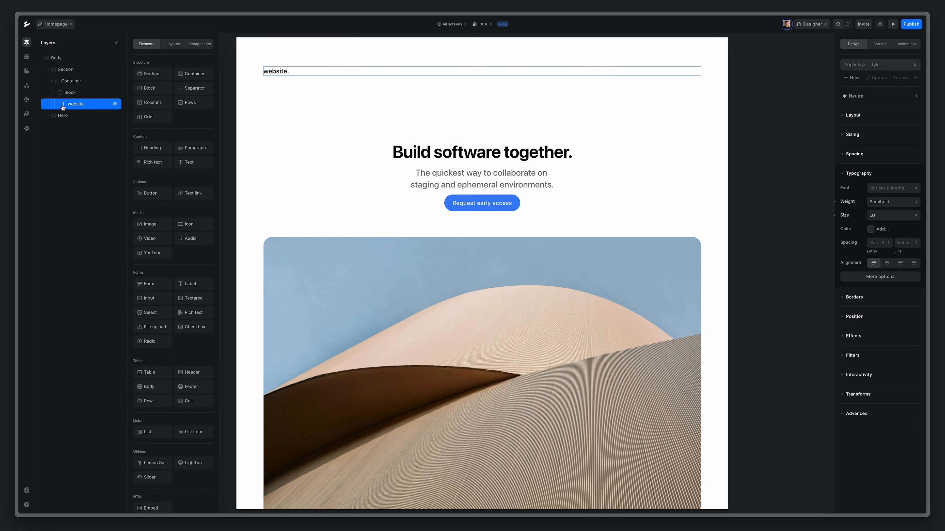
Add a new block below the website. text holding a link labelled 'About'.
left_click(149, 88)
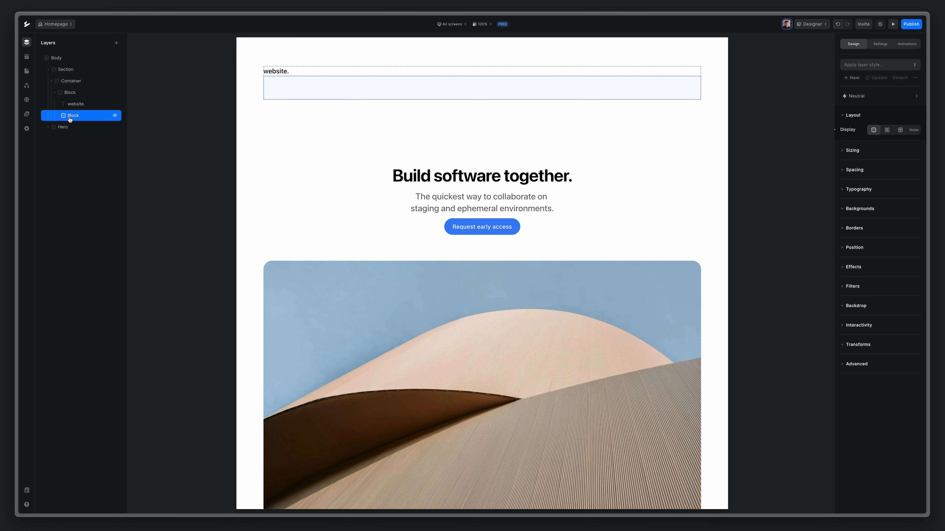
key("a")
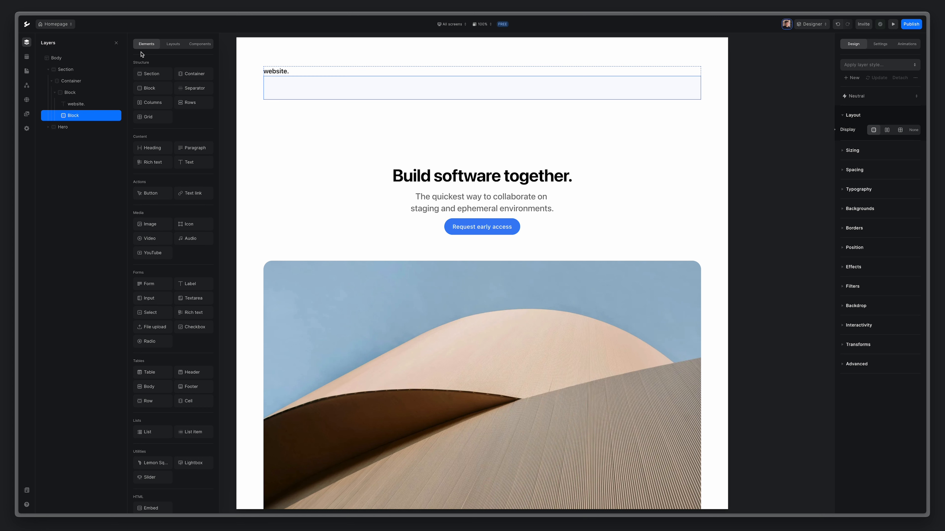
left_click(199, 193)
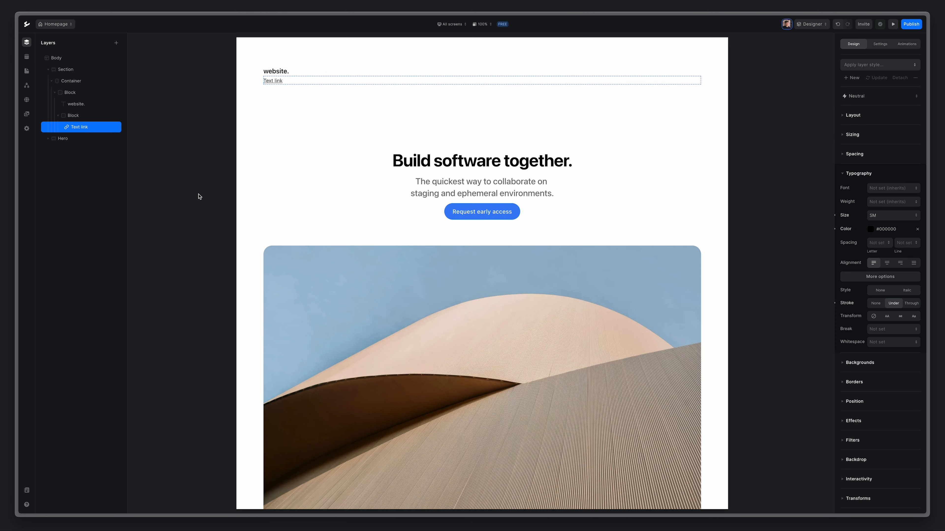
double_click(275, 80)
key("ctrl+a")
type("About")
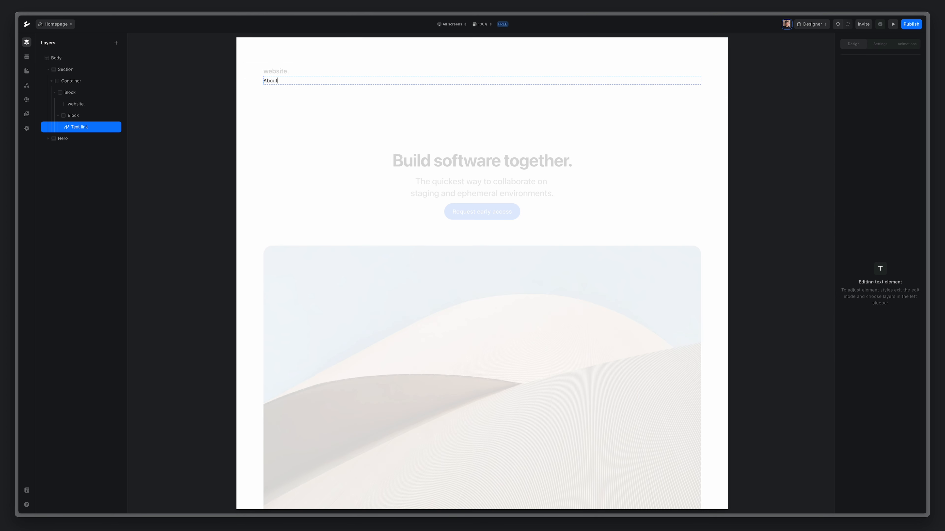
key("Escape")
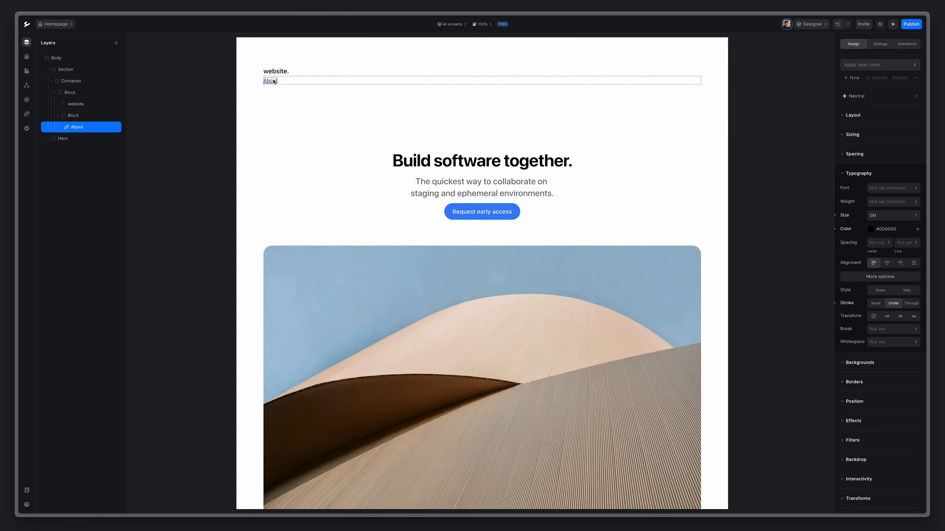
Style the About link: Base size, no underline, grey #737373, Medium weight.
left_click(890, 217)
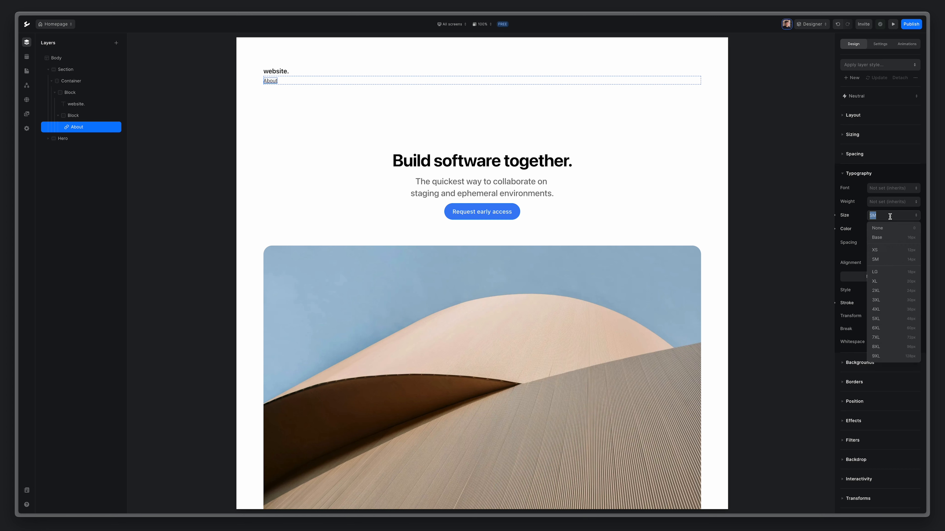
left_click(887, 239)
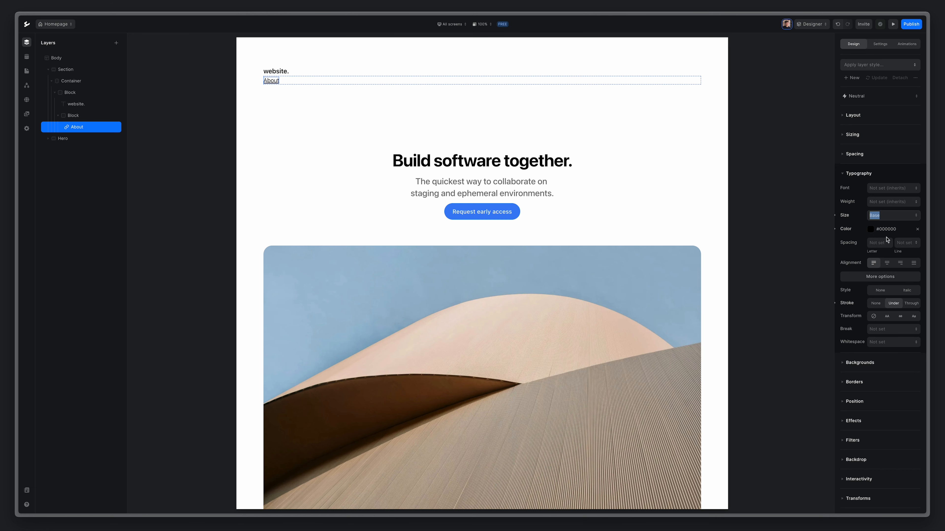
left_click(875, 304)
left_click(886, 230)
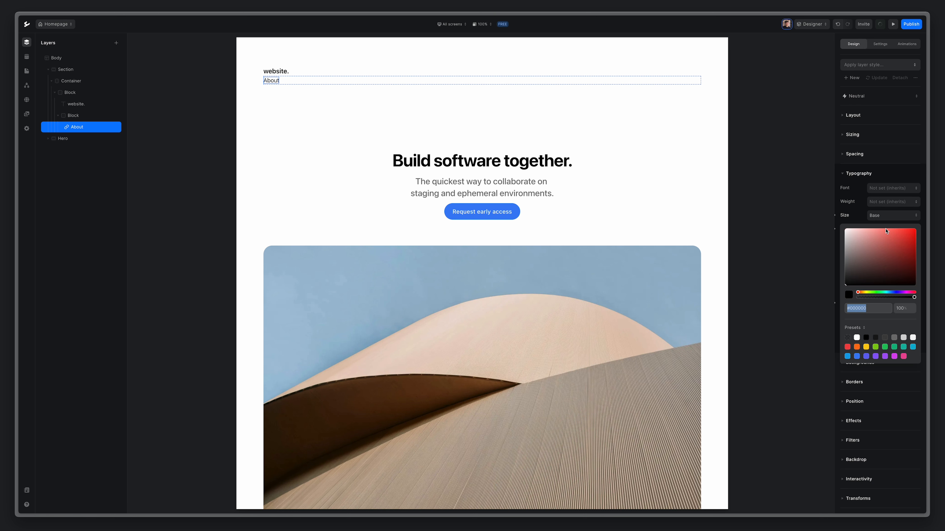
left_click(886, 338)
left_click(894, 339)
left_click(858, 215)
left_click(879, 204)
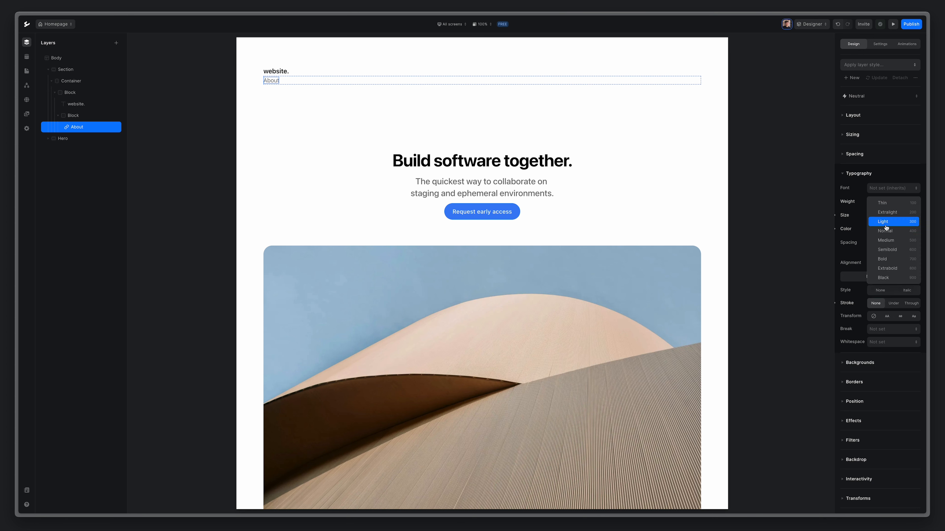
left_click(885, 240)
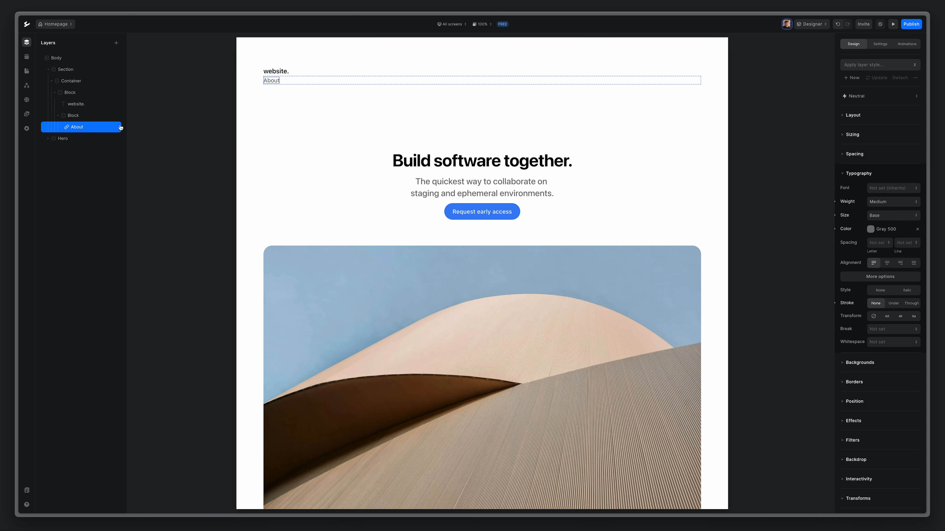
Duplicate the About link and relabel the copy 'Docs'.
right_click(86, 128)
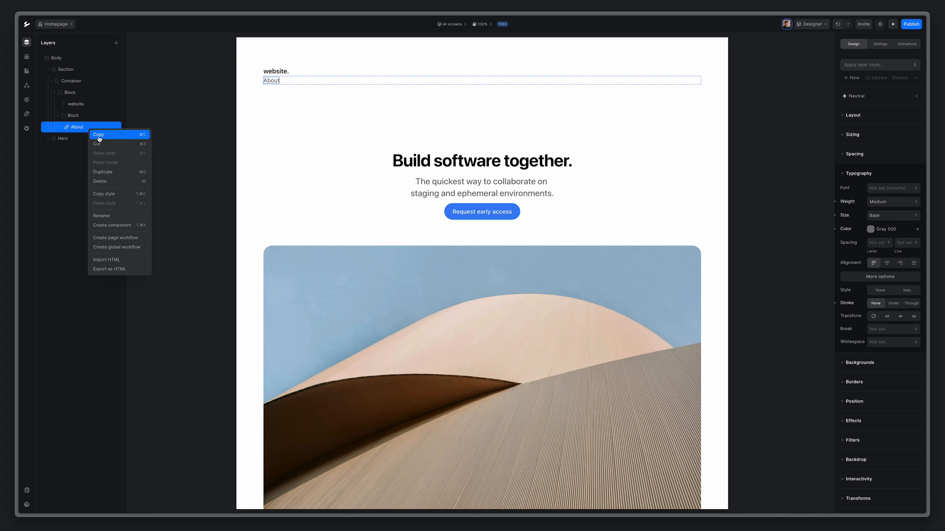
left_click(110, 172)
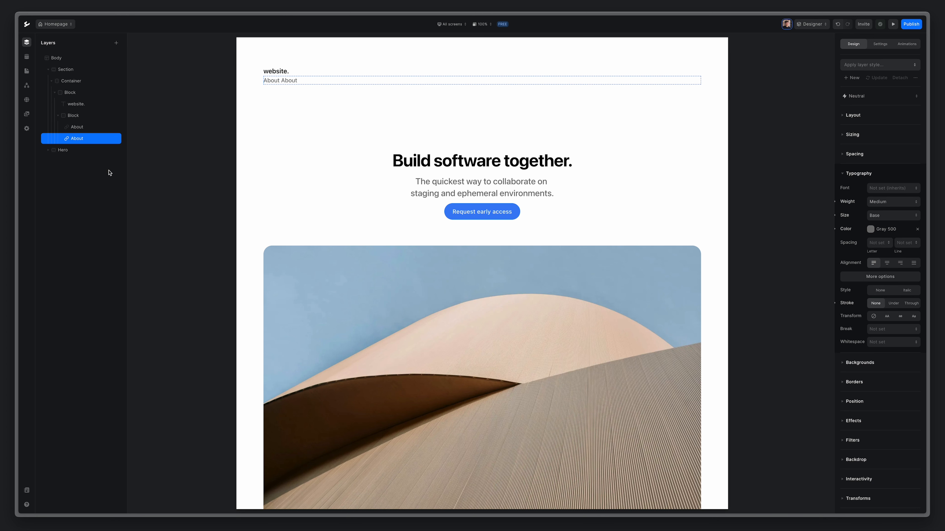
double_click(291, 80)
key("ctrl+a")
key("BackSpace")
type("Docs")
key("Escape")
Duplicate the Docs link and relabel the copy 'Contact'.
right_click(88, 143)
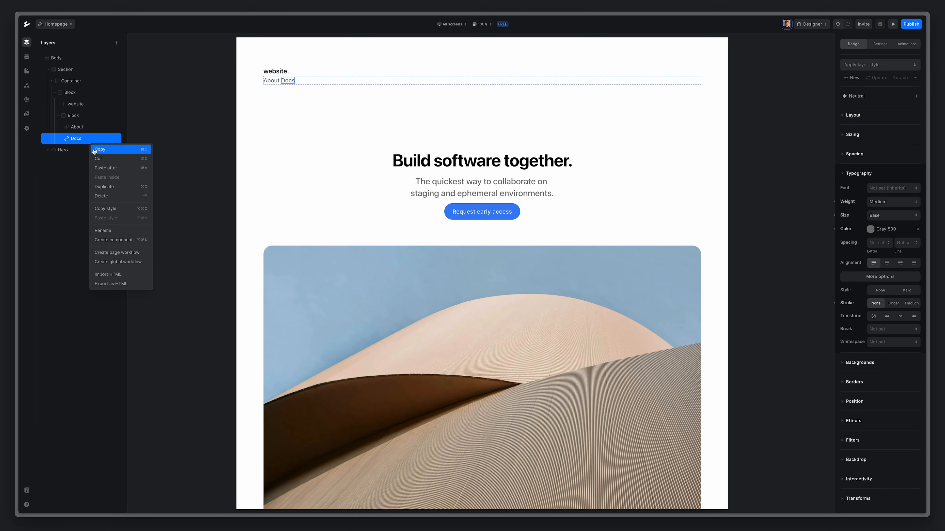
left_click(114, 187)
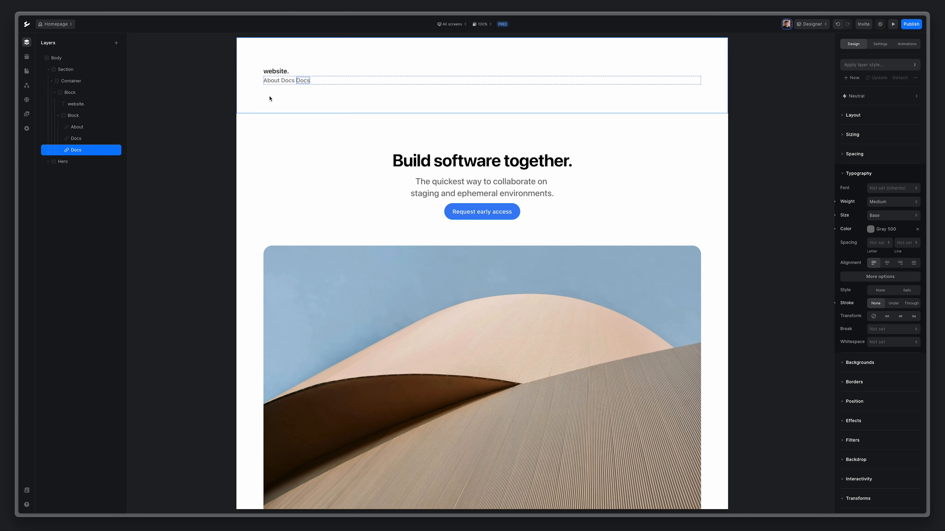
double_click(305, 82)
type("Contact")
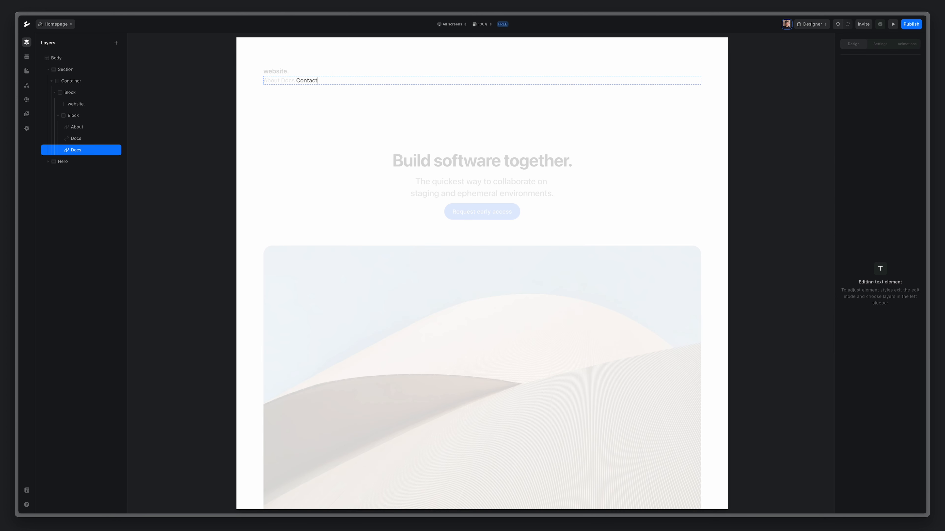
key("Escape")
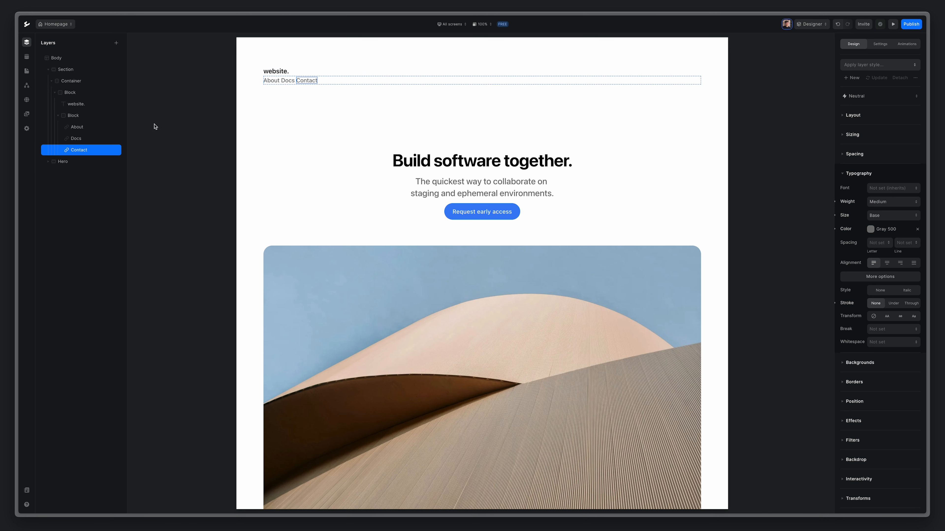
Make the header block a flex row with centered items and space-between justification.
left_click(58, 115)
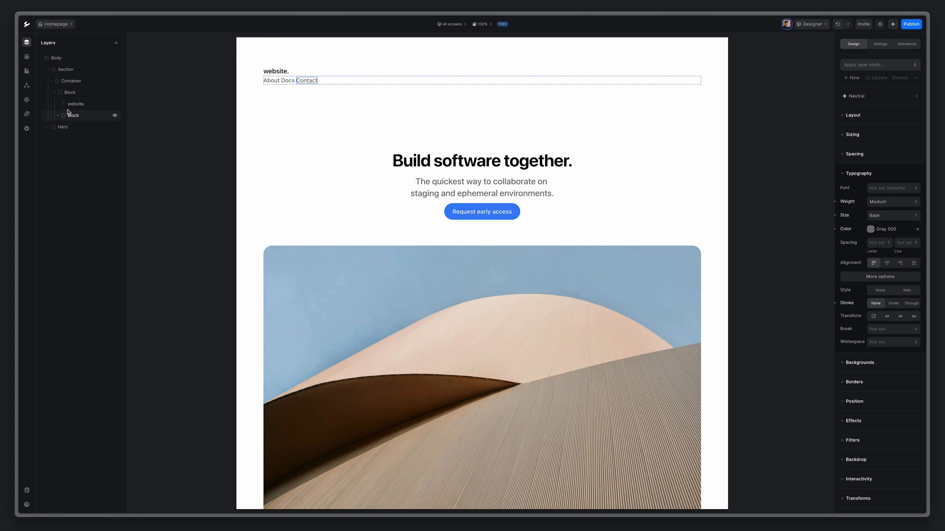
left_click(83, 95)
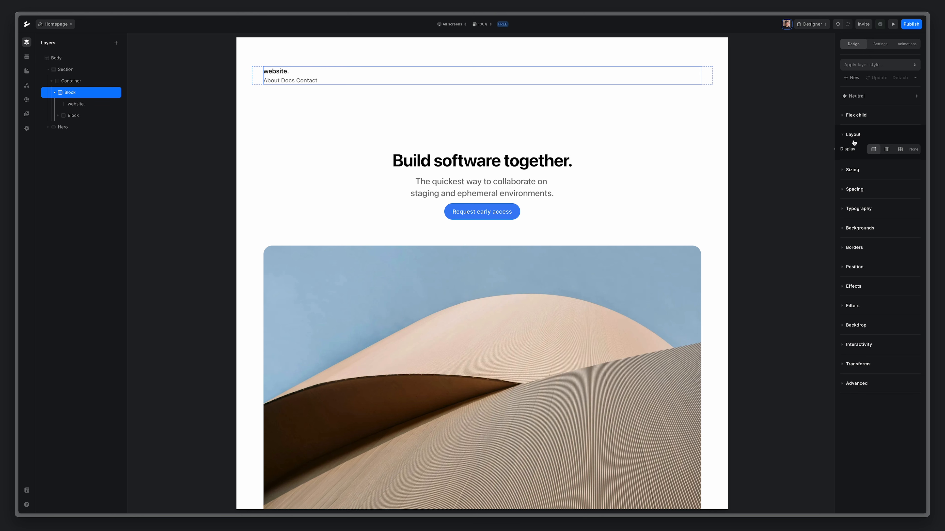
left_click(888, 149)
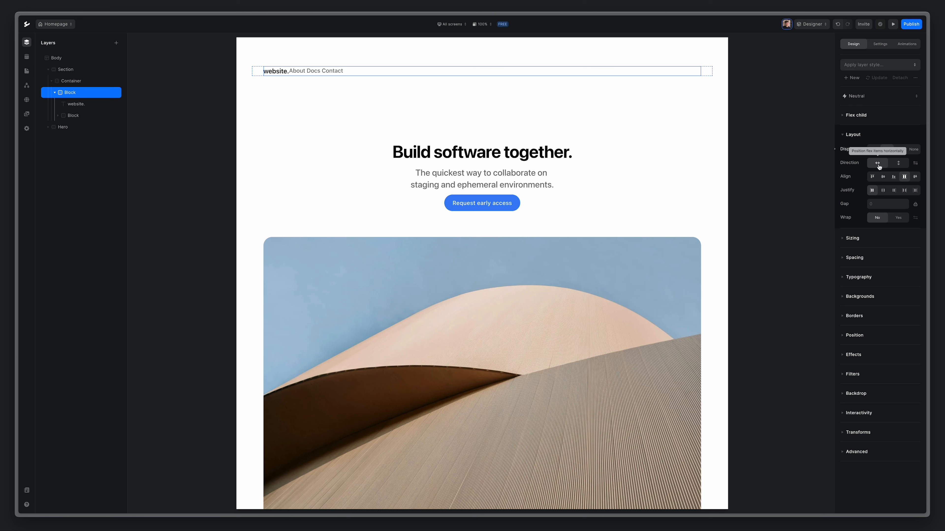
left_click(883, 177)
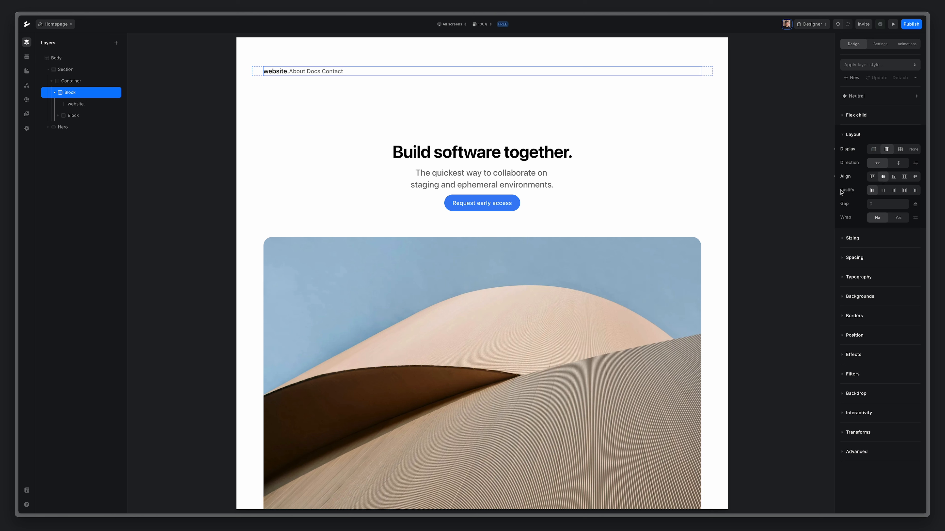
left_click(905, 191)
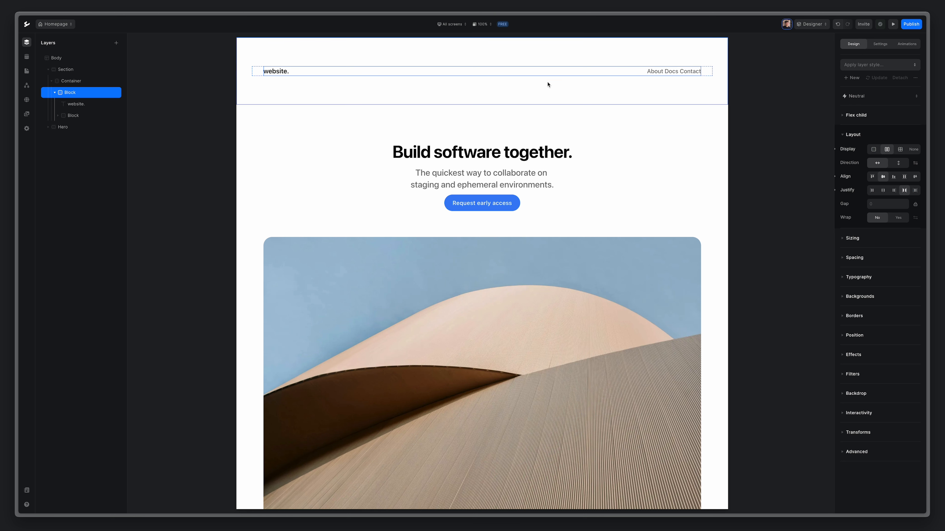
Make the nav links block a flex row with a 40px gap.
left_click(57, 116)
left_click(83, 116)
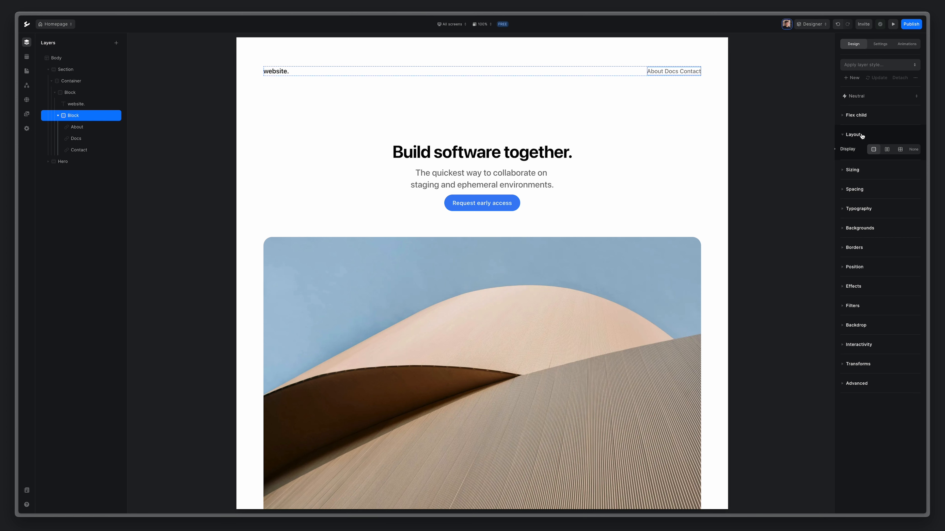
left_click(886, 150)
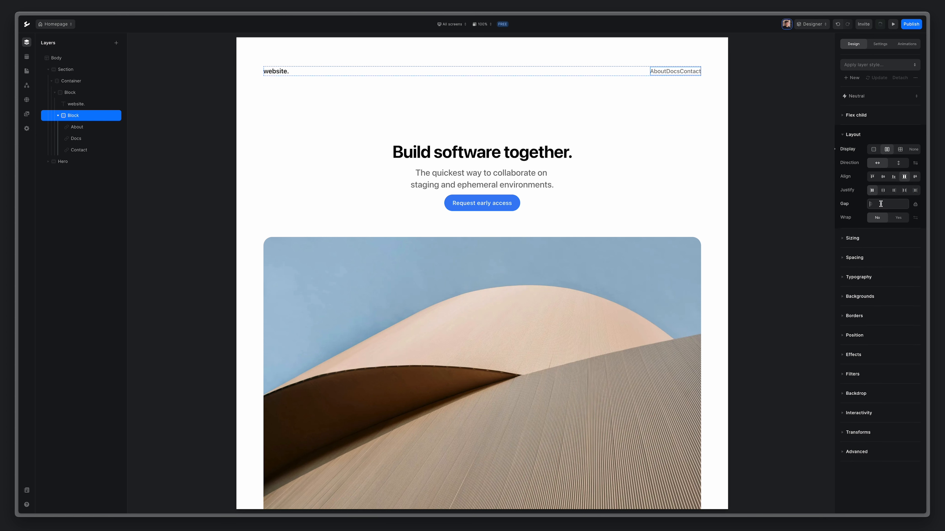
type("40")
key("Return")
left_click(82, 70)
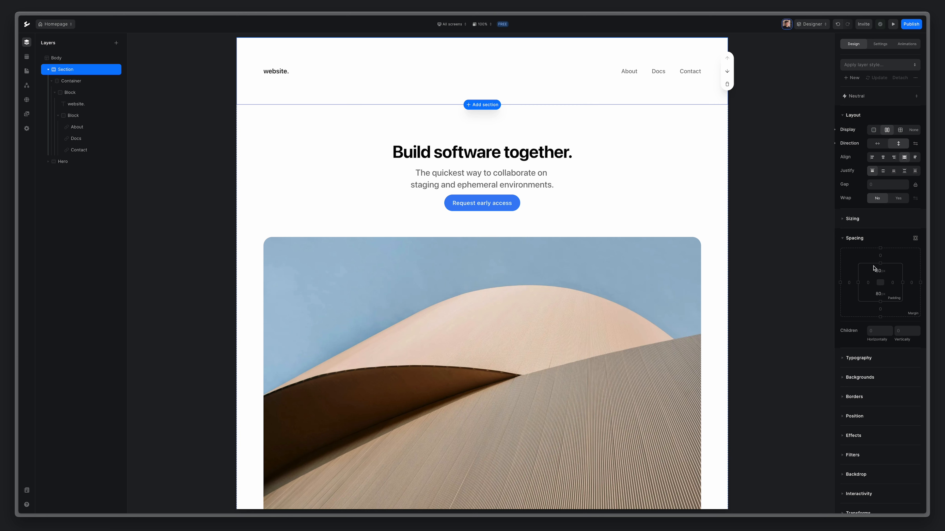
Set the header section's top and bottom padding to 40px.
scroll(879, 274, "down", 1)
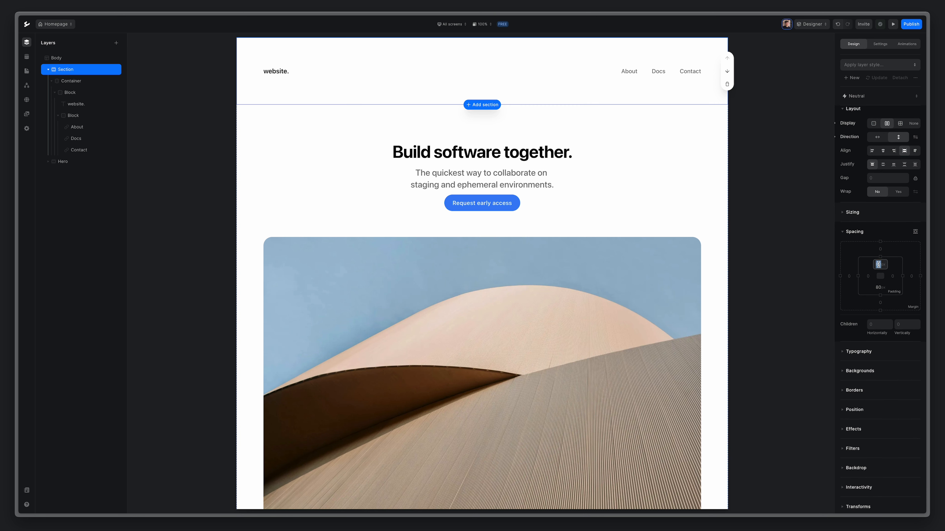
type("40")
key("Return")
left_click(878, 288)
type("40")
key("Return")
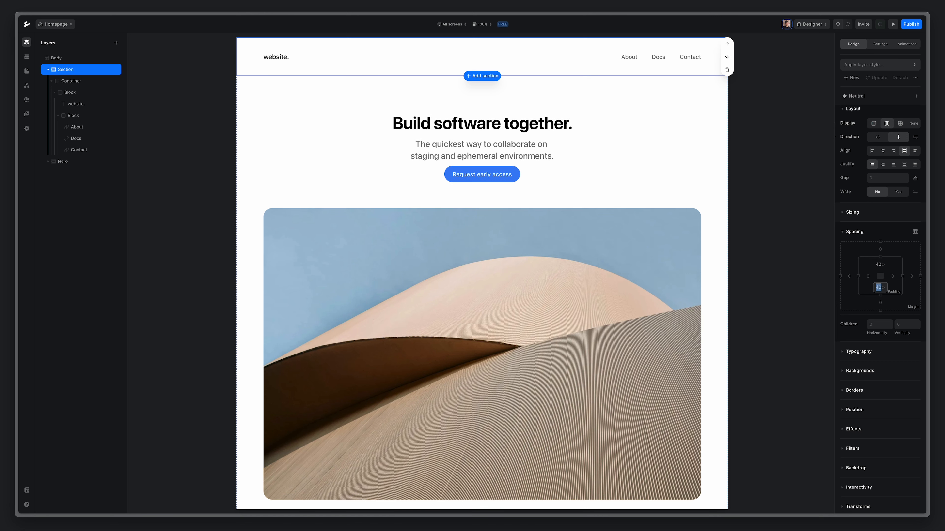
Rename the header section layer to Navigation.
left_click(48, 71)
double_click(69, 72)
type("Naviga")
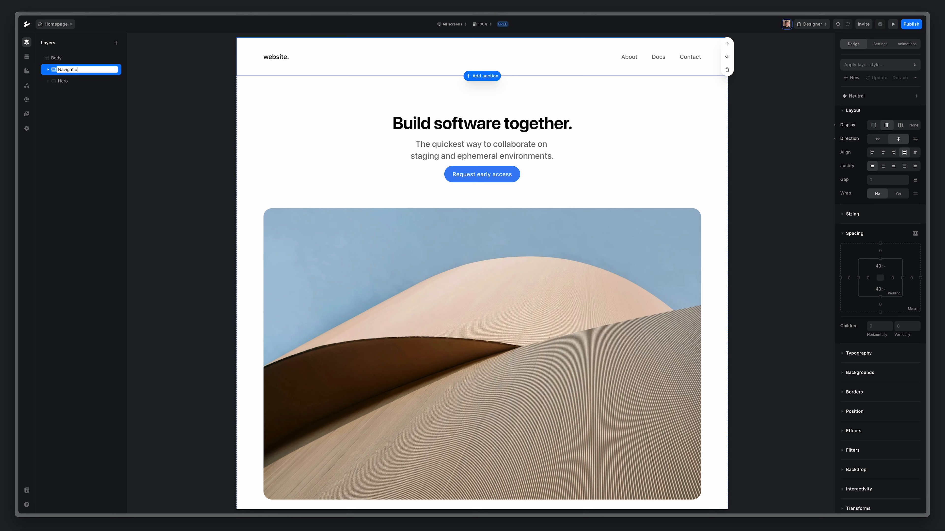
key("Return")
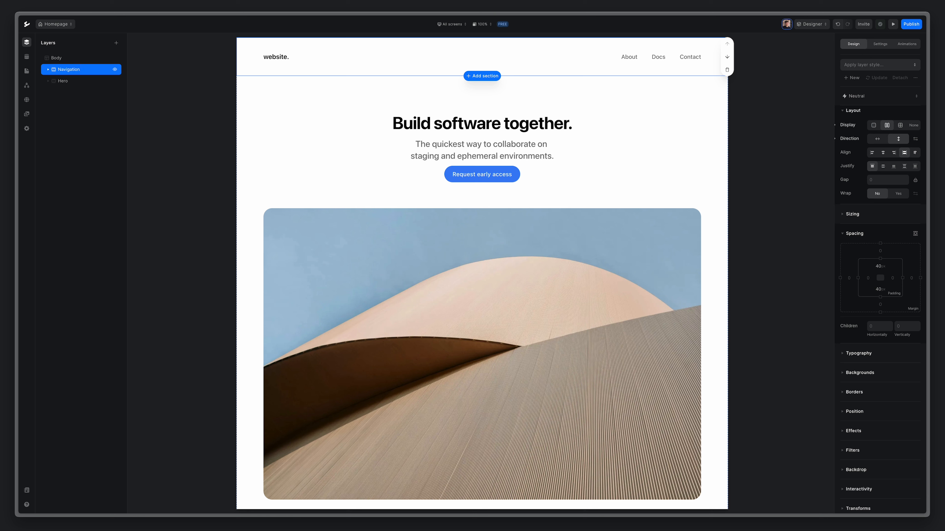
Change the Navigation section's HTML tag from Section to Nav.
left_click(884, 45)
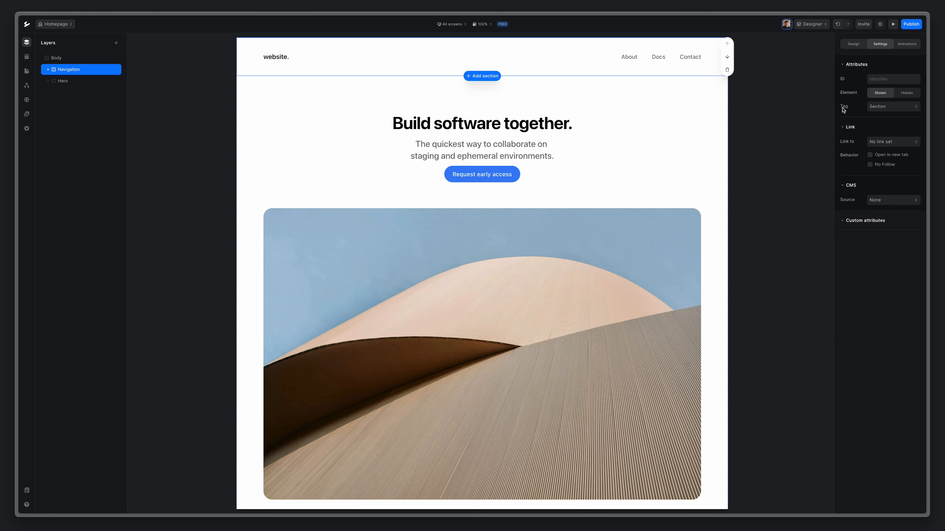
left_click(889, 108)
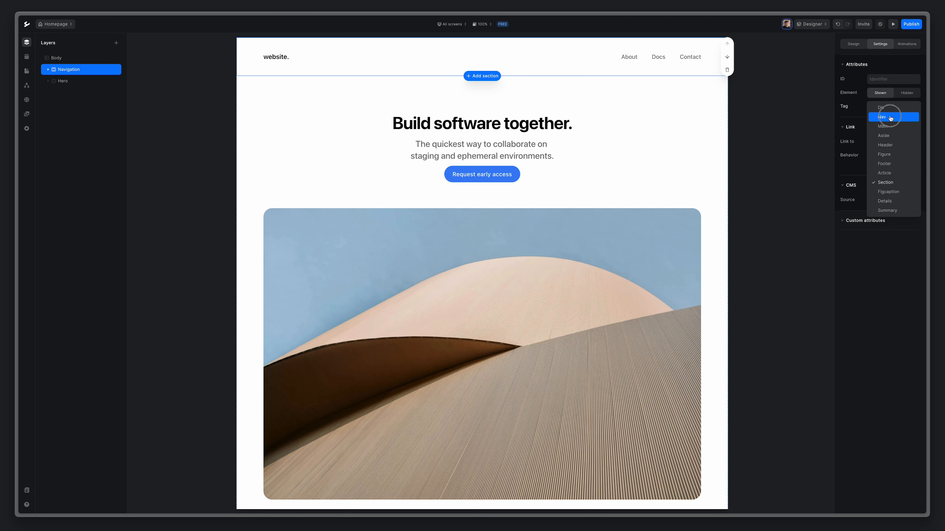
left_click(895, 116)
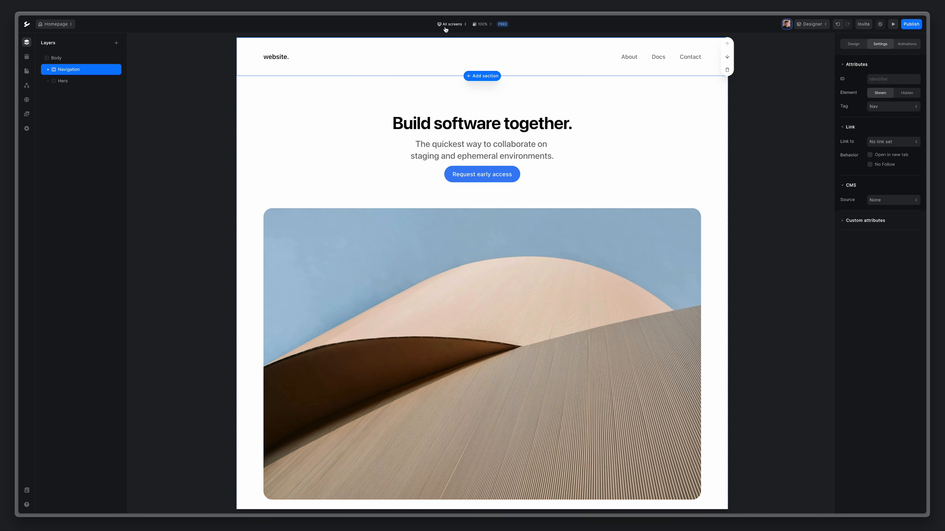
Switch the canvas breakpoint from All screens to MD Screens, then to SM Screens.
left_click(460, 25)
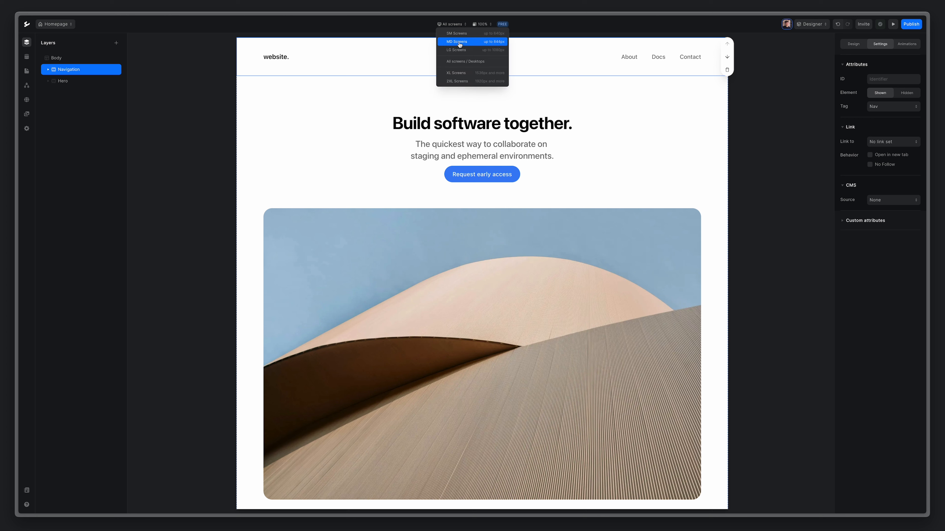
left_click(472, 42)
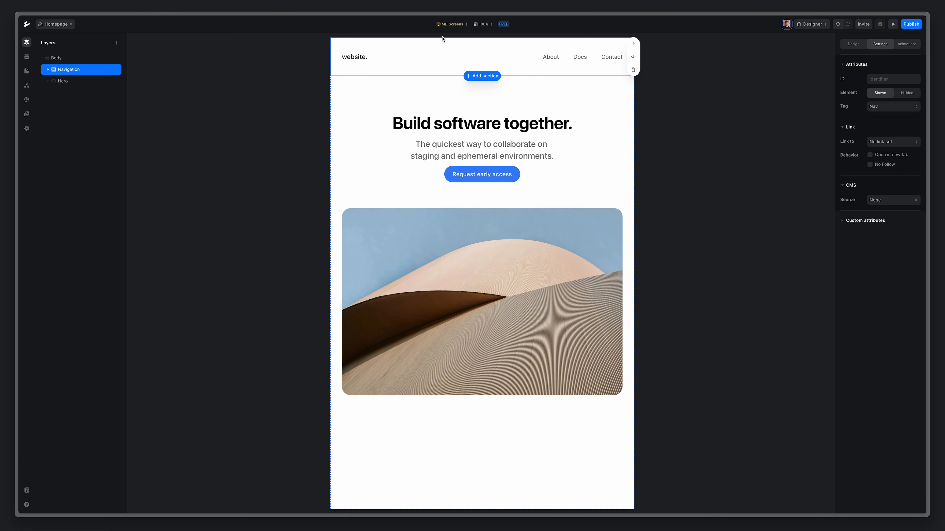
left_click(451, 24)
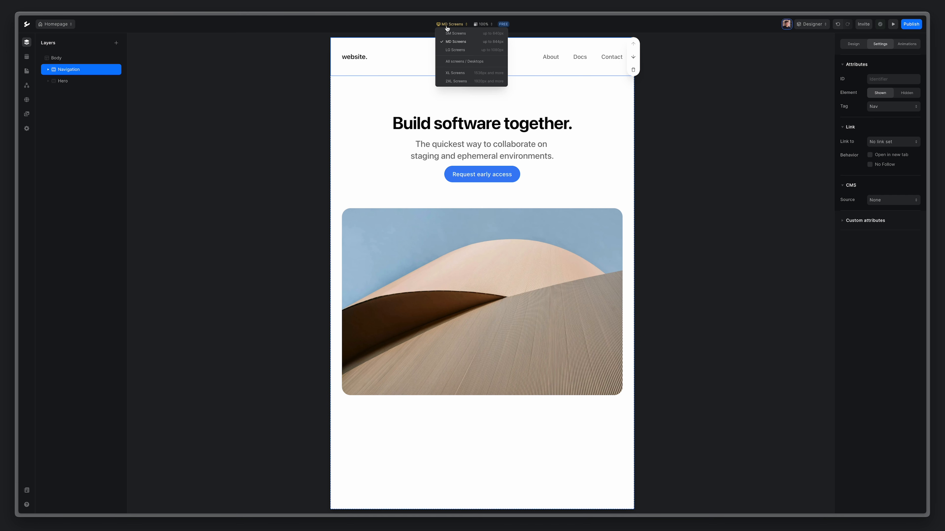
left_click(476, 35)
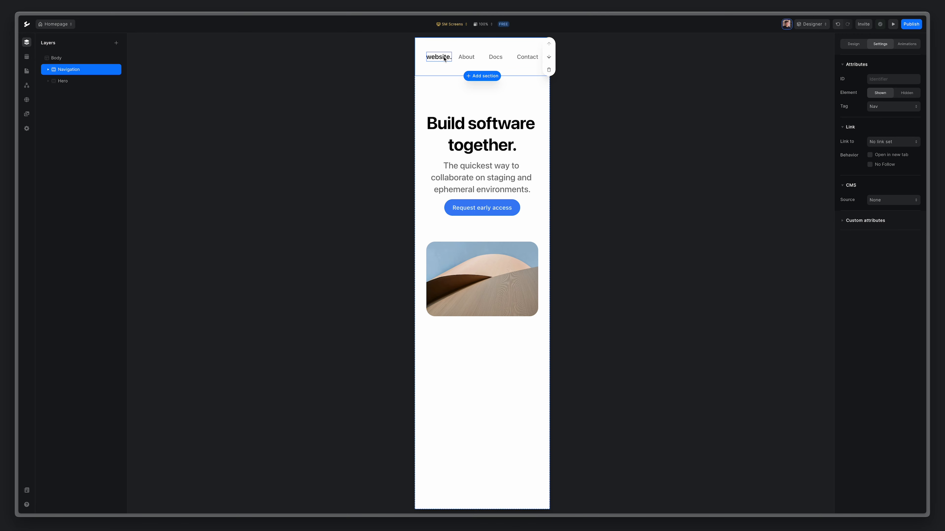
Hide the block holding the nav links on SM Screens.
left_click(47, 69)
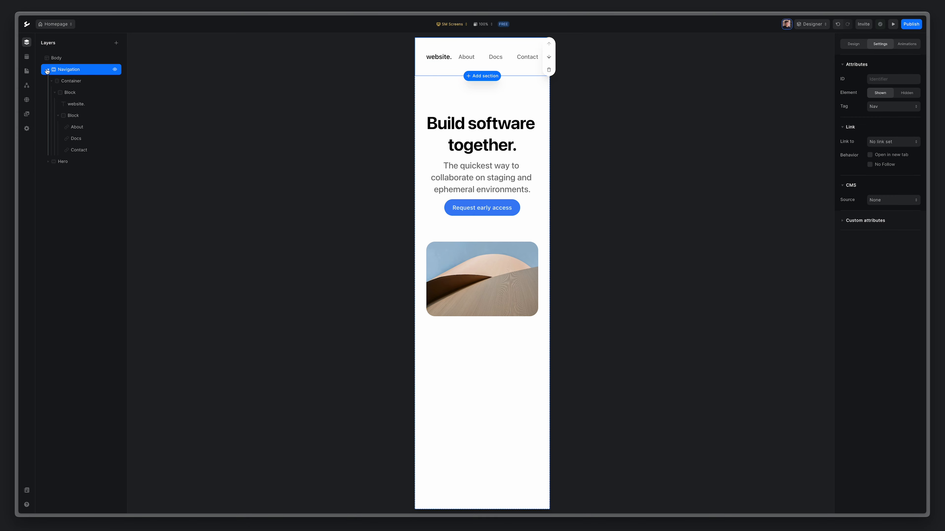
left_click(84, 116)
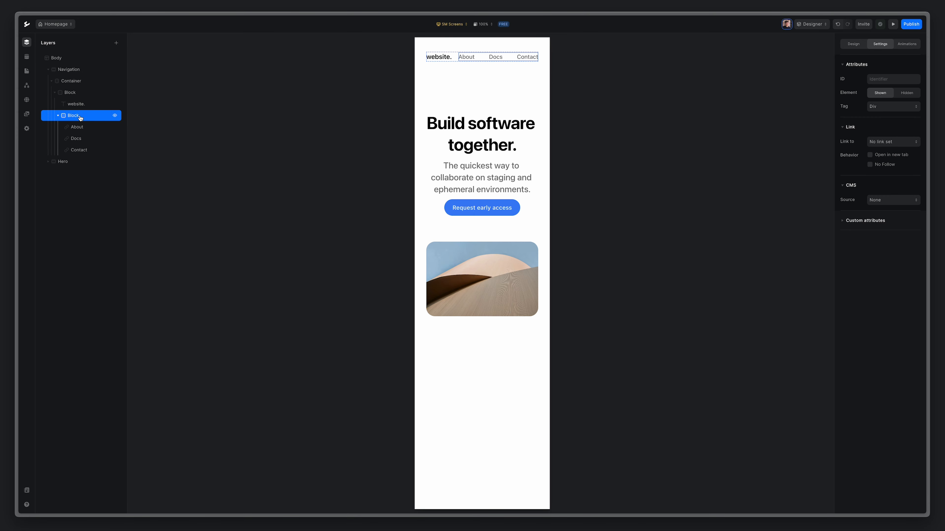
left_click(58, 115)
left_click(854, 44)
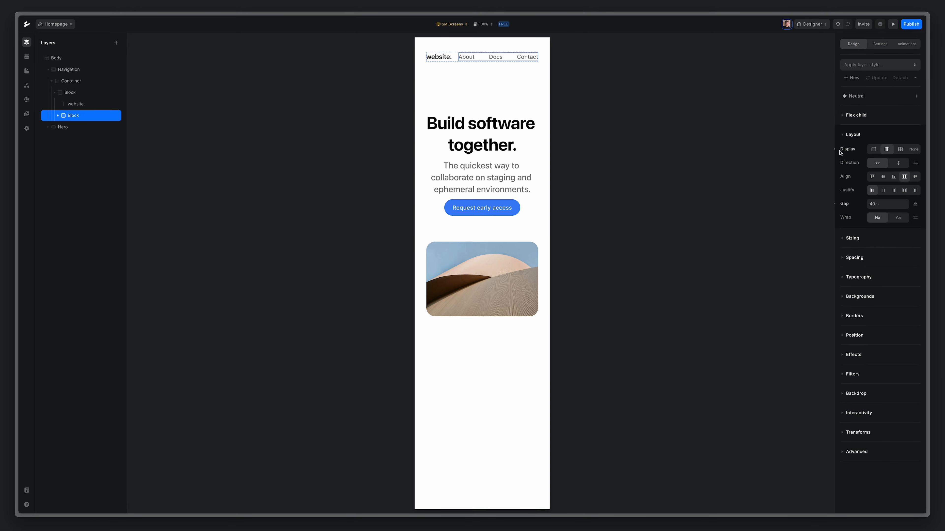
left_click(913, 149)
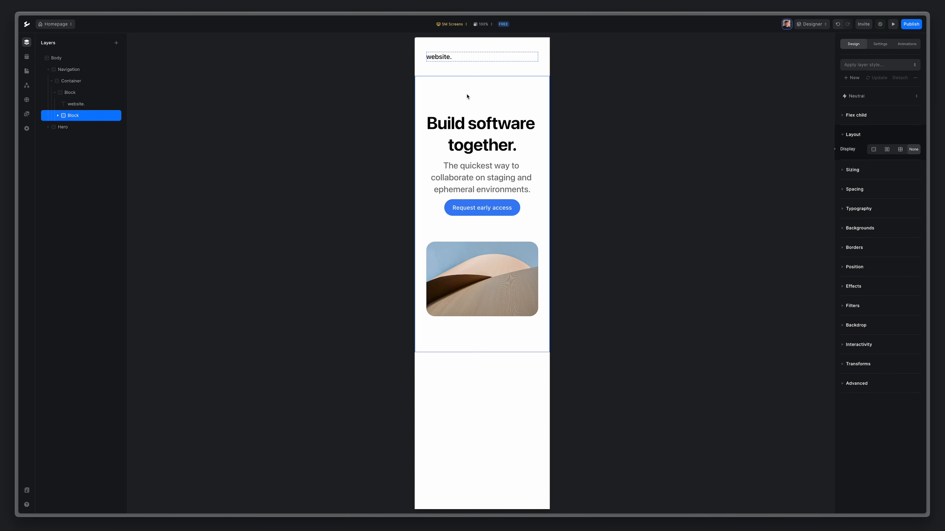
Switch the canvas to MD Screens, then back to All screens.
left_click(457, 25)
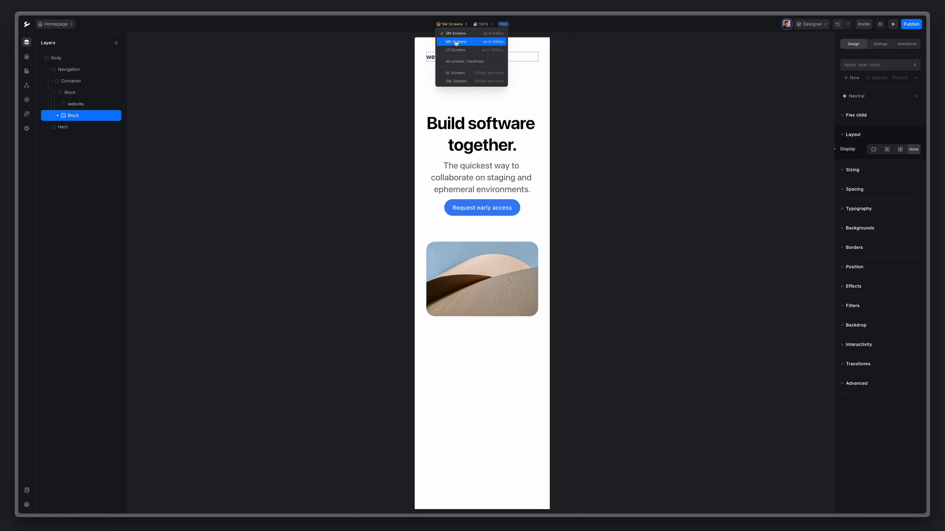
left_click(455, 41)
left_click(450, 24)
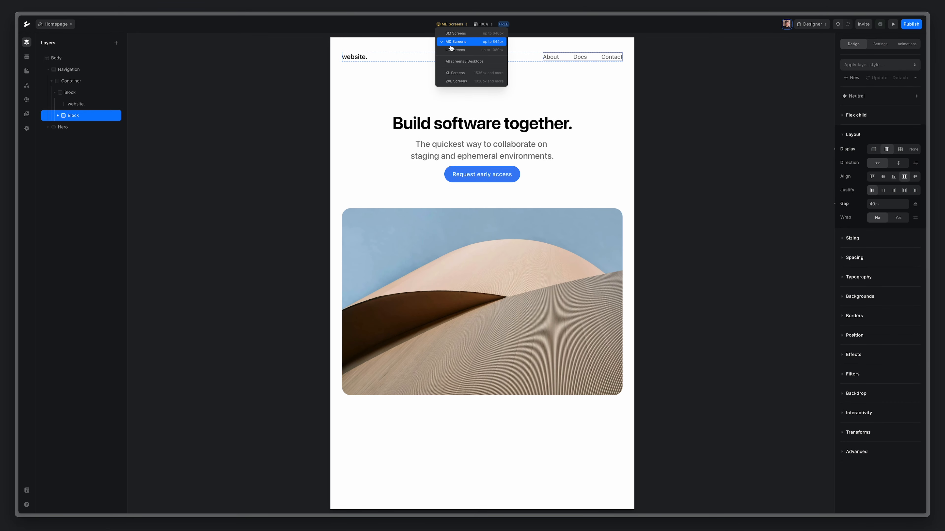
left_click(453, 63)
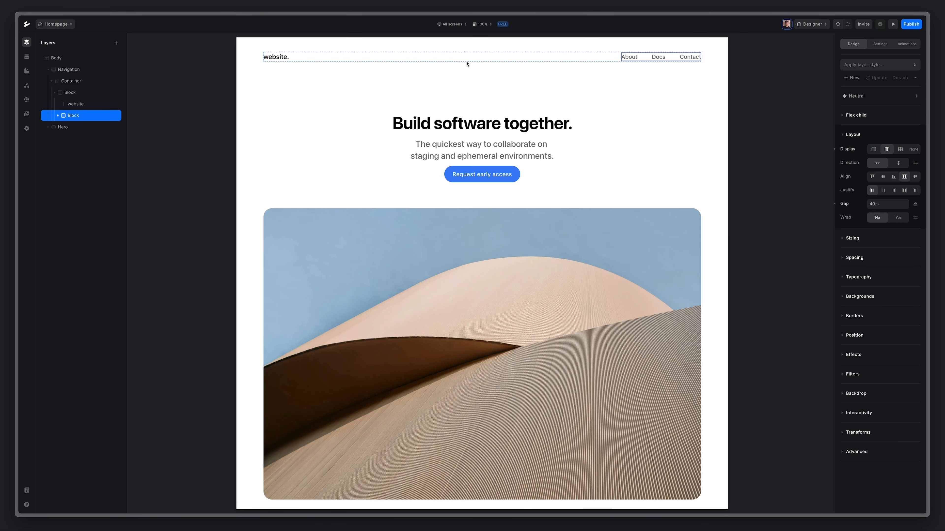
Add a new Section below the hero containing a Container with LG max width.
left_click(48, 72)
left_click(116, 43)
left_click(151, 73)
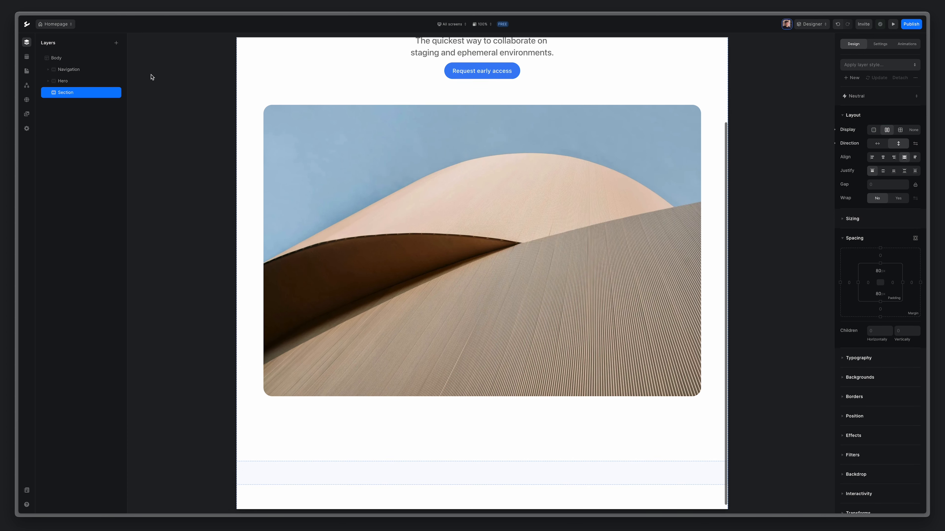
left_click(116, 43)
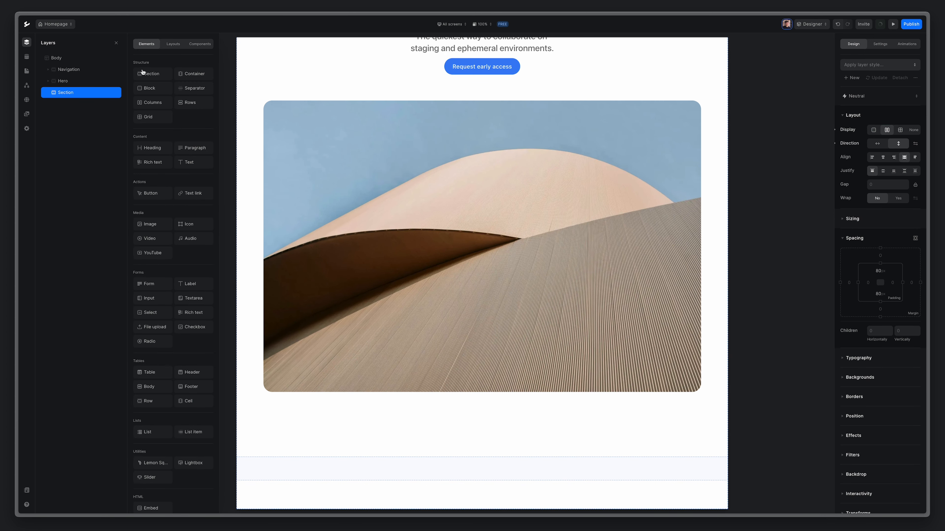
left_click(194, 74)
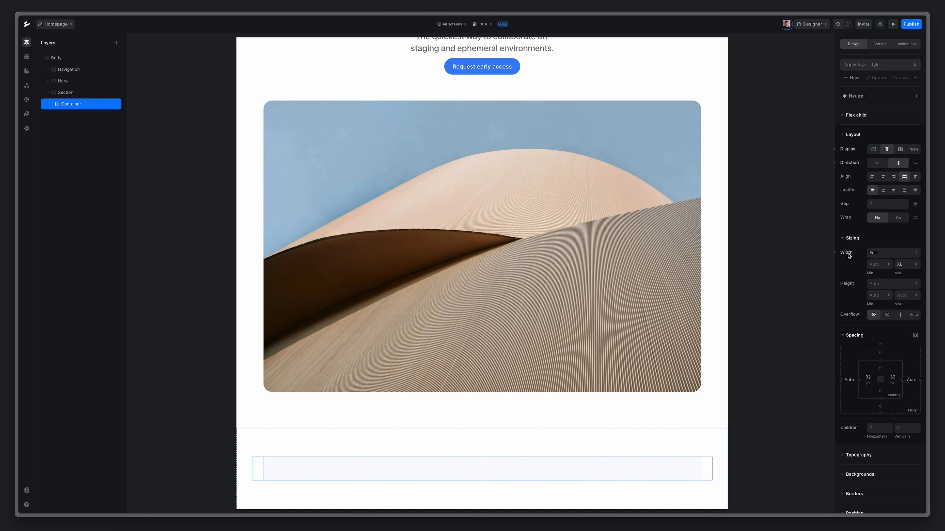
left_click(906, 265)
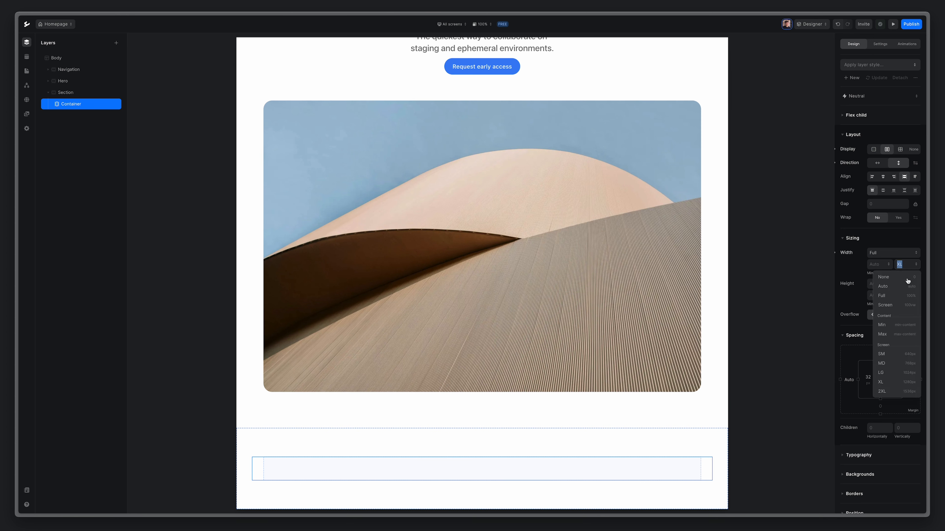
left_click(880, 373)
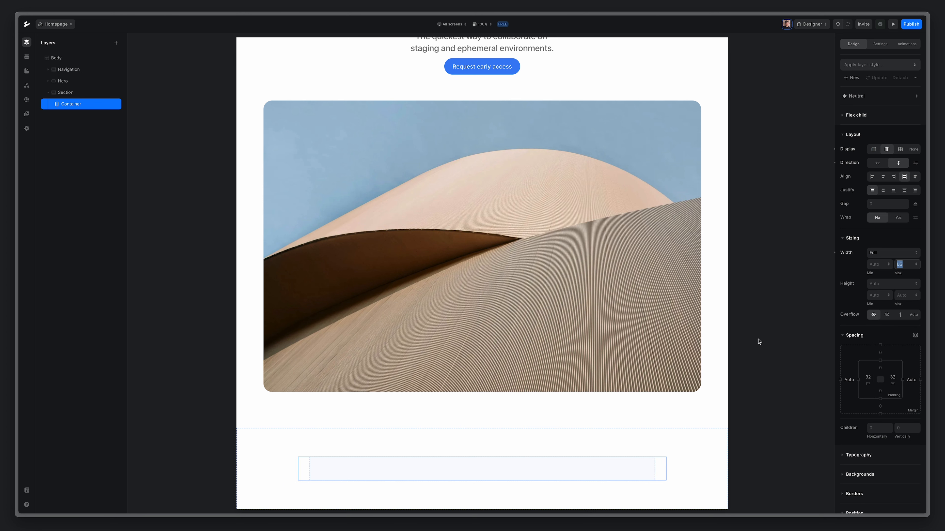
Insert a two-block Rows layout into the container and select its first block.
left_click(116, 44)
left_click(197, 104)
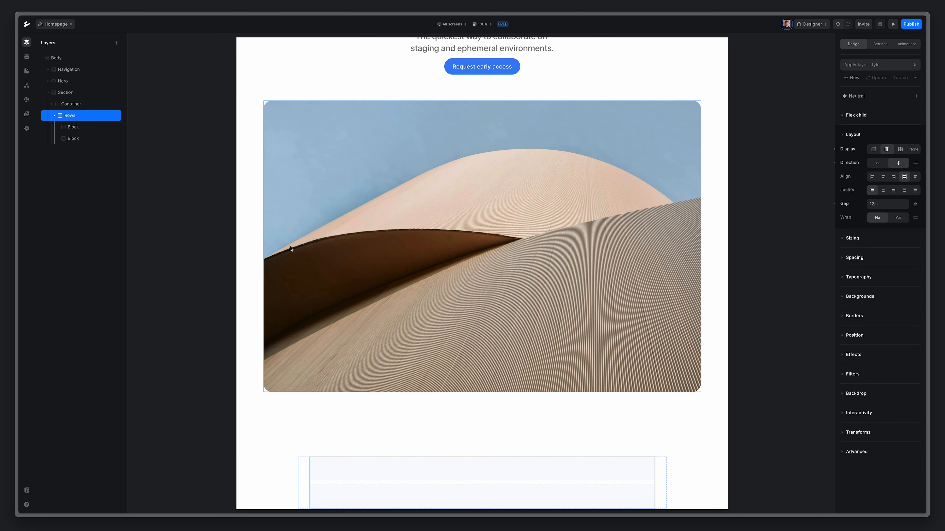
scroll(378, 292, "down", 1)
left_click(361, 442)
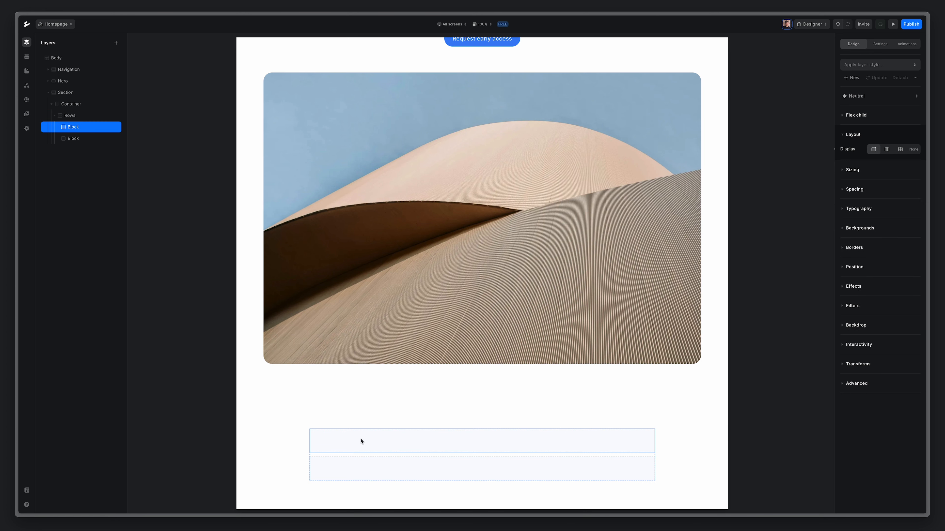
left_click(117, 43)
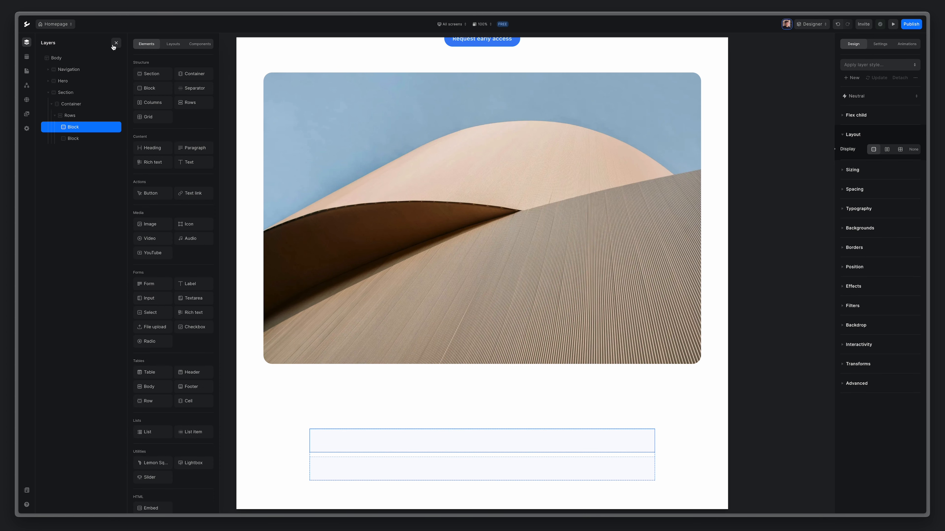
Add an H2 heading to the first block reading "Everything you need. Nothing you don't".
left_click(154, 149)
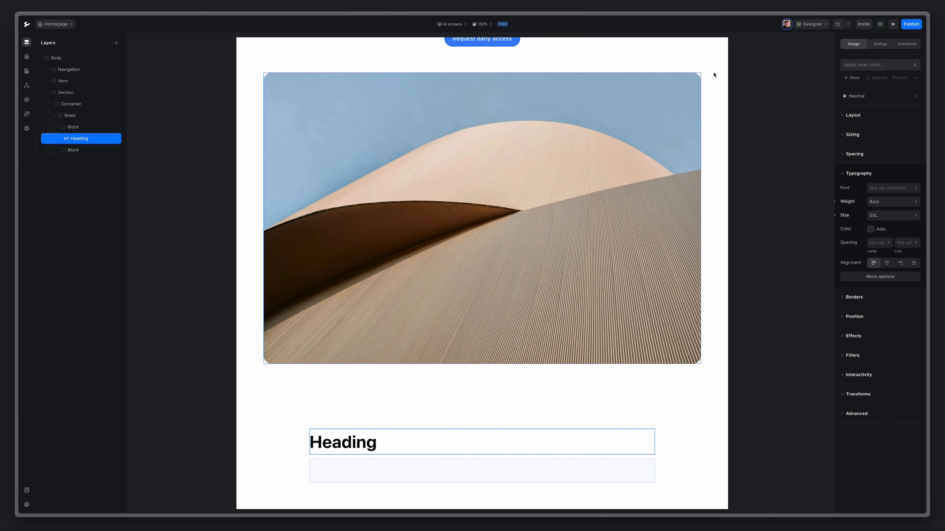
left_click(879, 44)
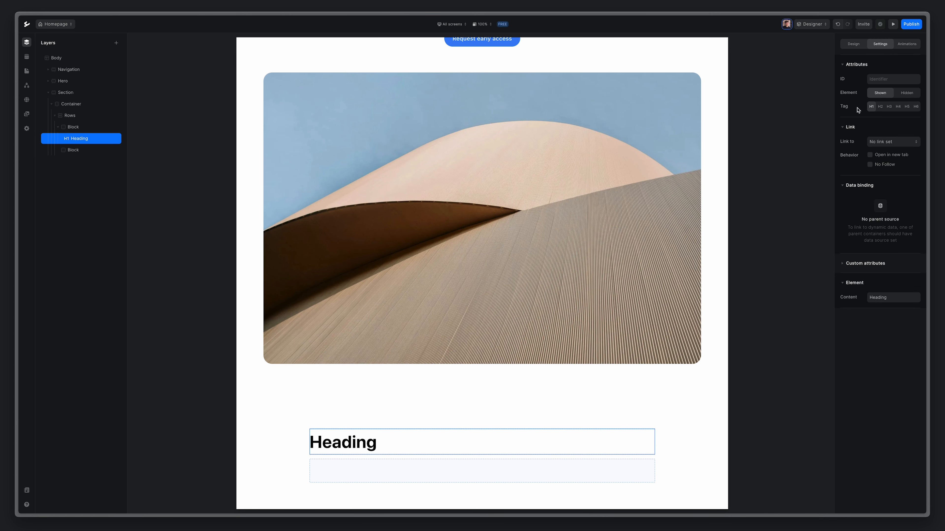
left_click(881, 107)
double_click(347, 442)
type("Everything you need. Nothing you don’t")
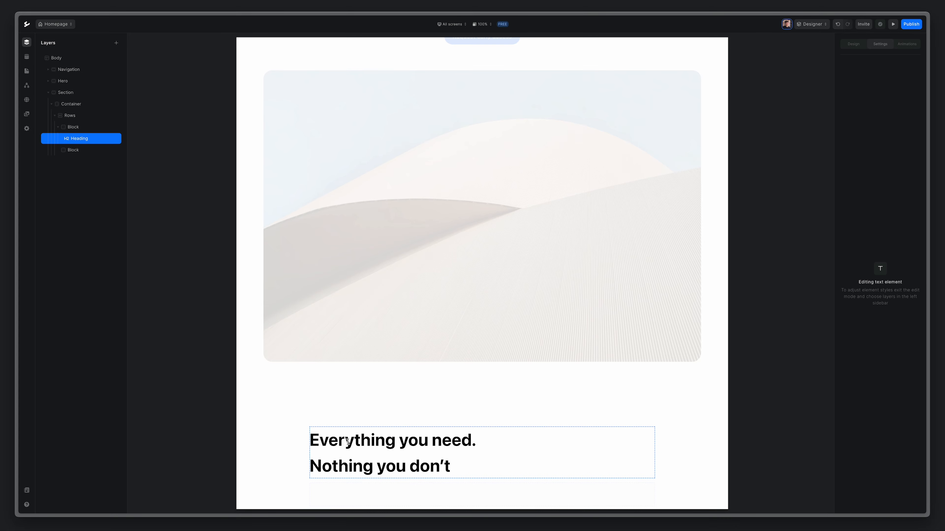
key("Escape")
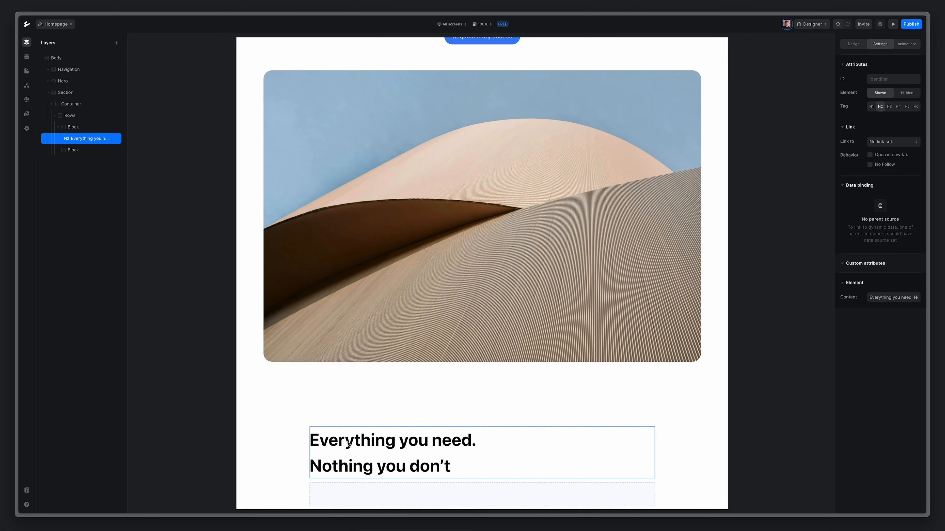
Set the heading's letter spacing and line spacing to Tight.
left_click(852, 46)
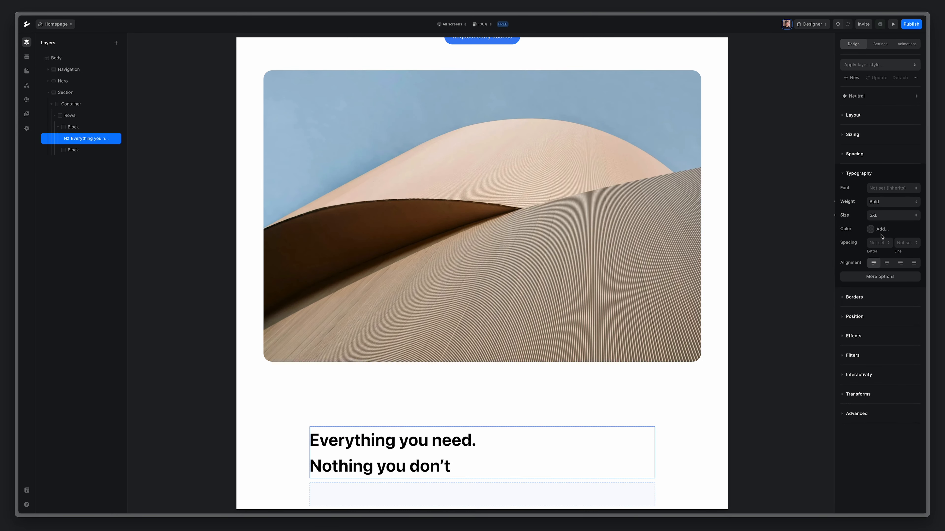
left_click(881, 243)
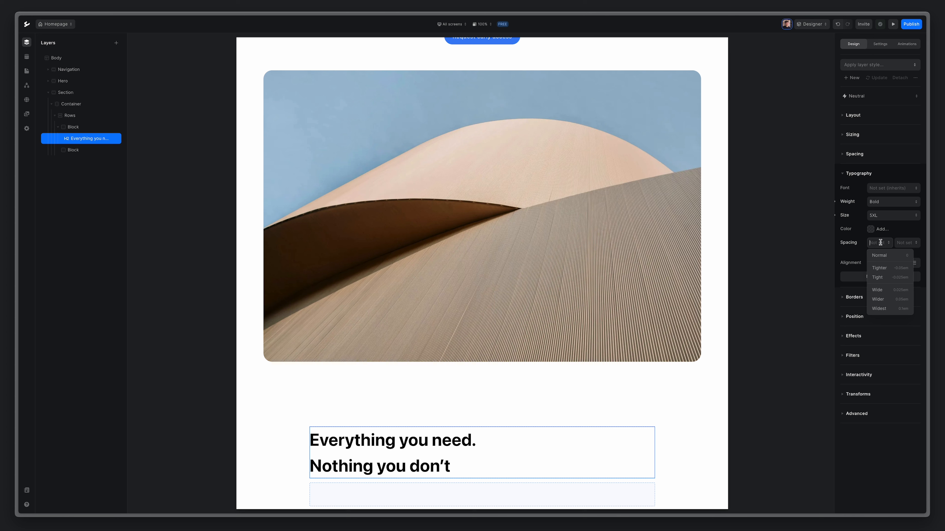
left_click(879, 277)
left_click(904, 242)
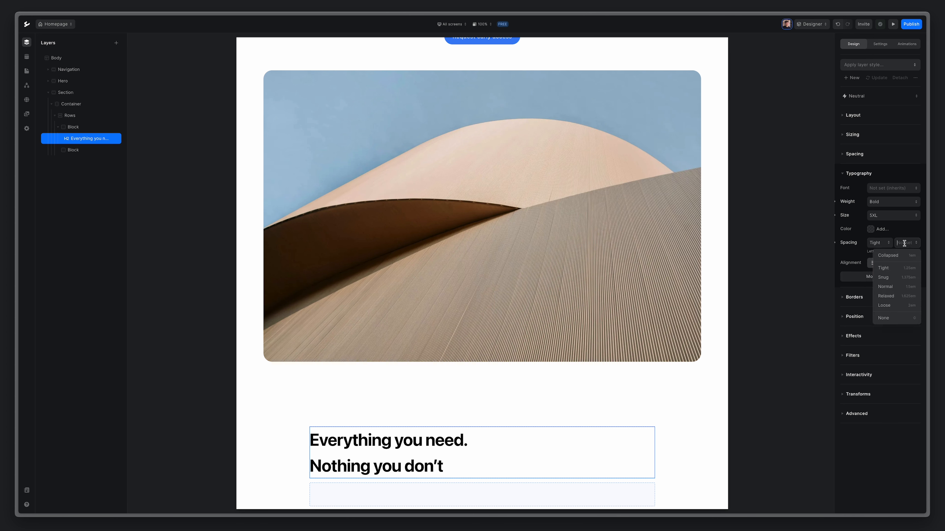
left_click(893, 268)
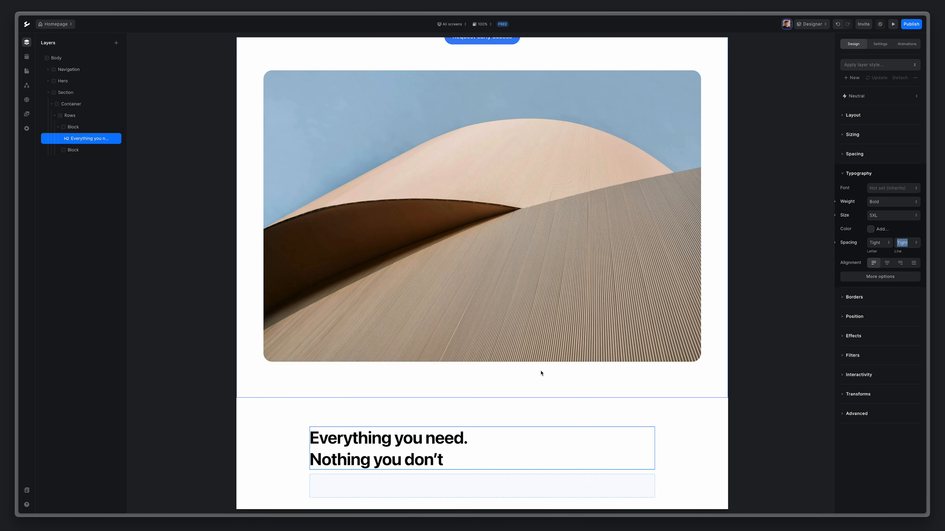
scroll(541, 372, "down", 1)
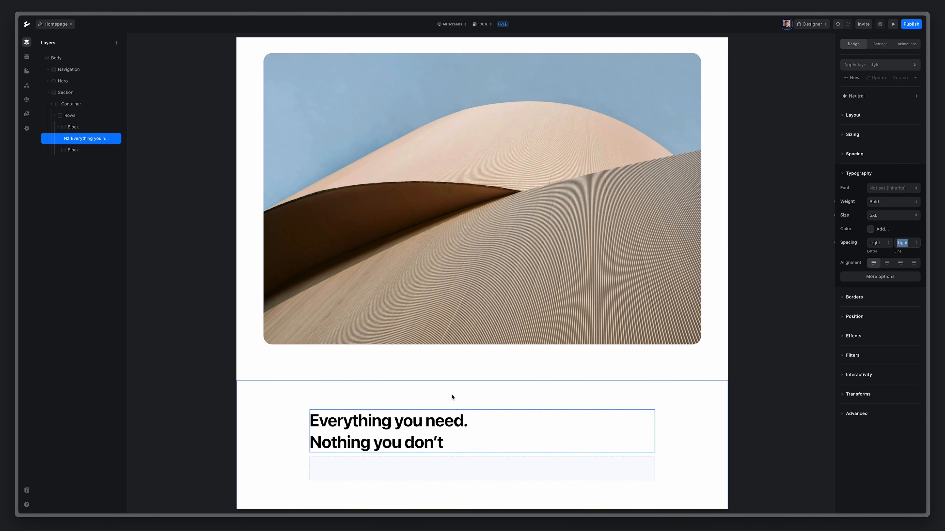
left_click(78, 152)
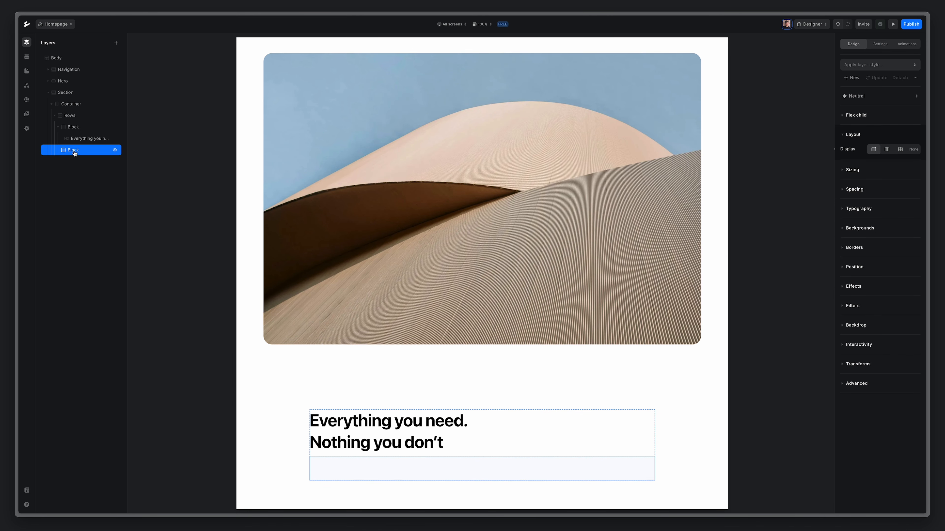
Delete the empty lower block and add a two-column Grid to the Rows layout.
key("Delete")
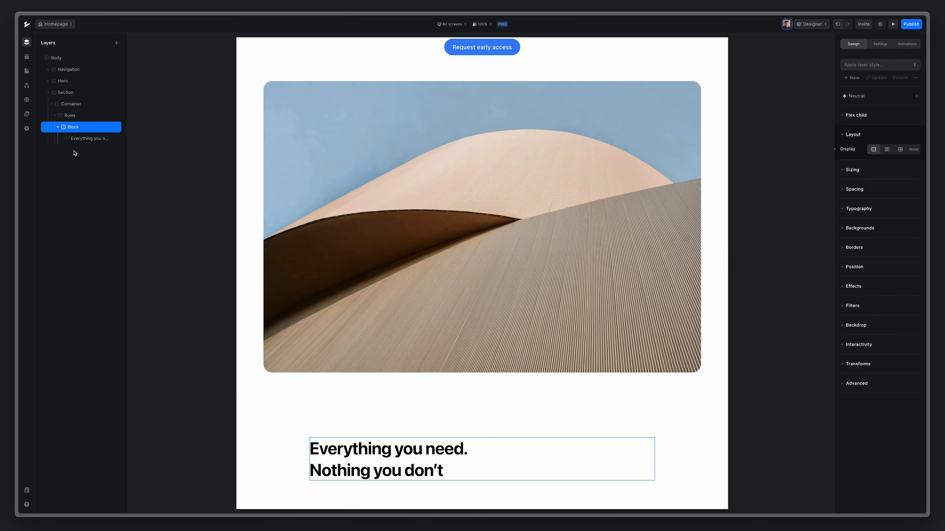
left_click(72, 118)
key("a")
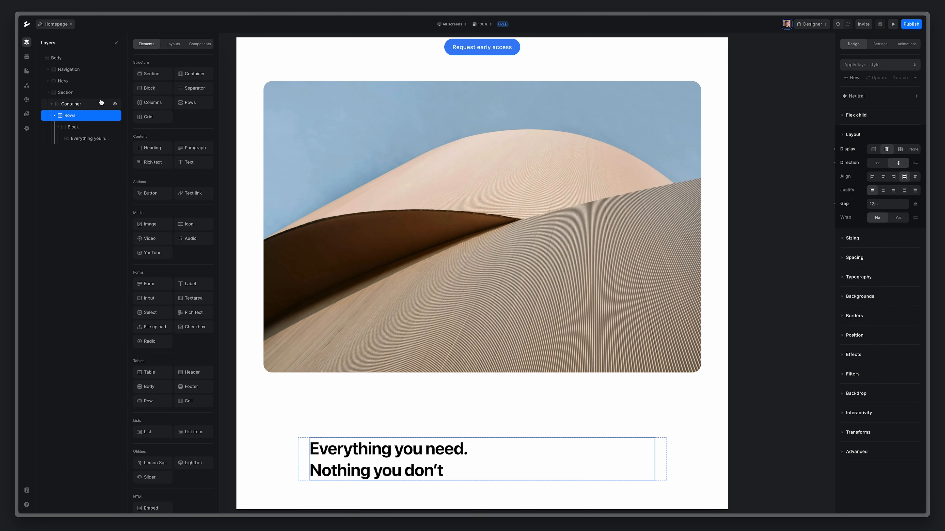
left_click(149, 117)
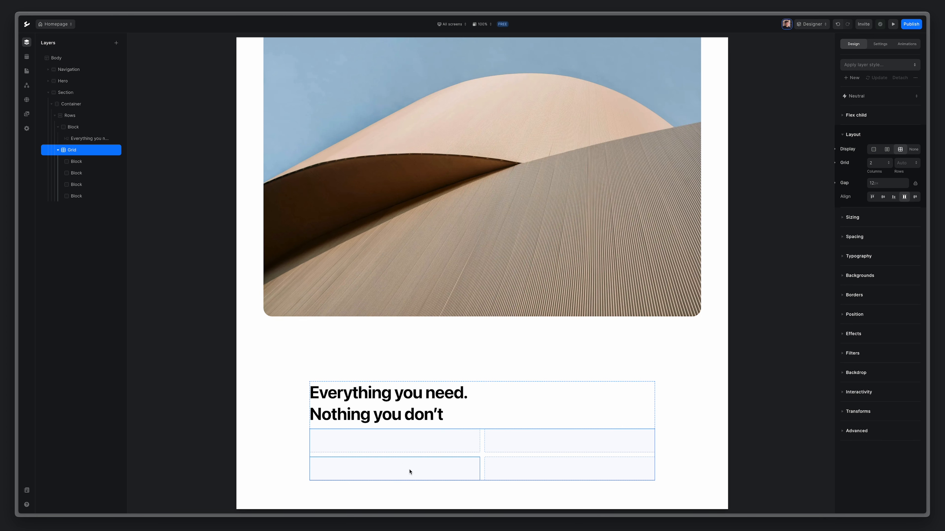
Delete the grid's two extra blocks, leaving one row of two, and select the first.
left_click(81, 174)
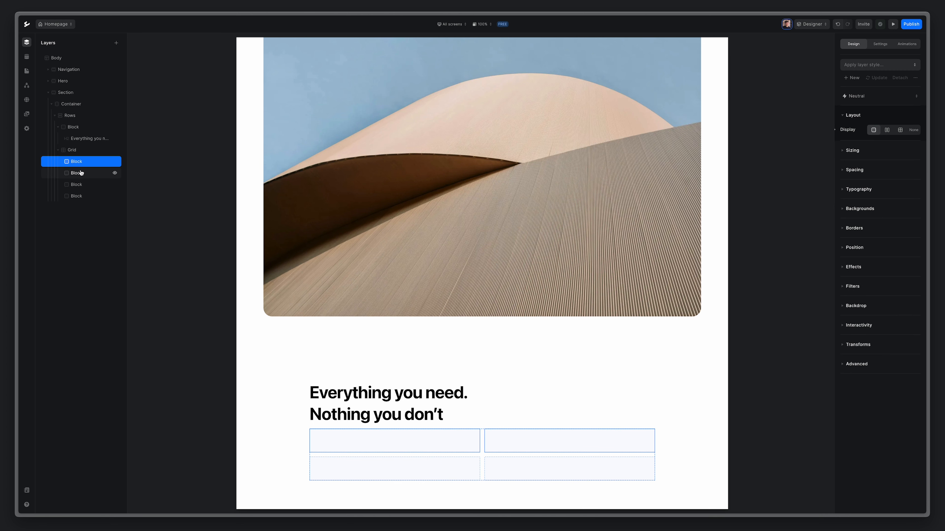
key("Delete")
key("Delete")
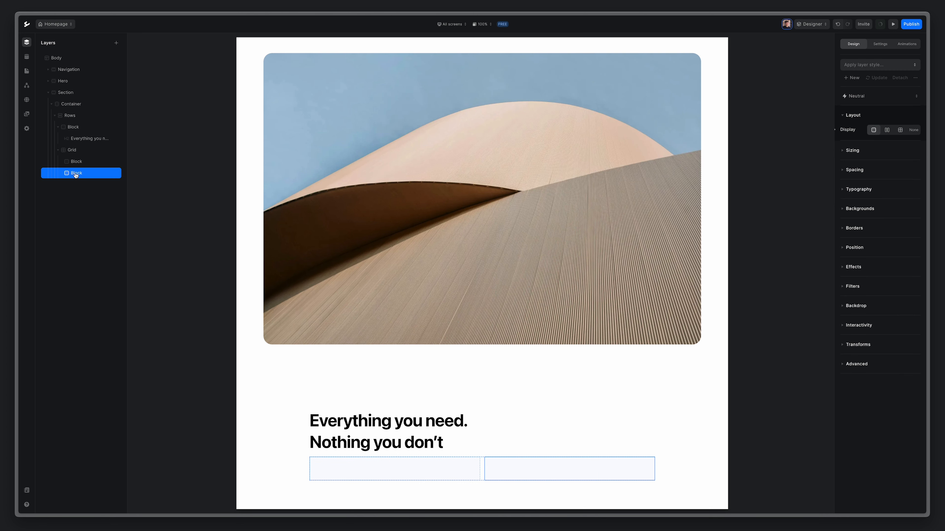
left_click(71, 163)
Add a Paragraph into the first grid block and set its weight to Medium.
left_click(116, 42)
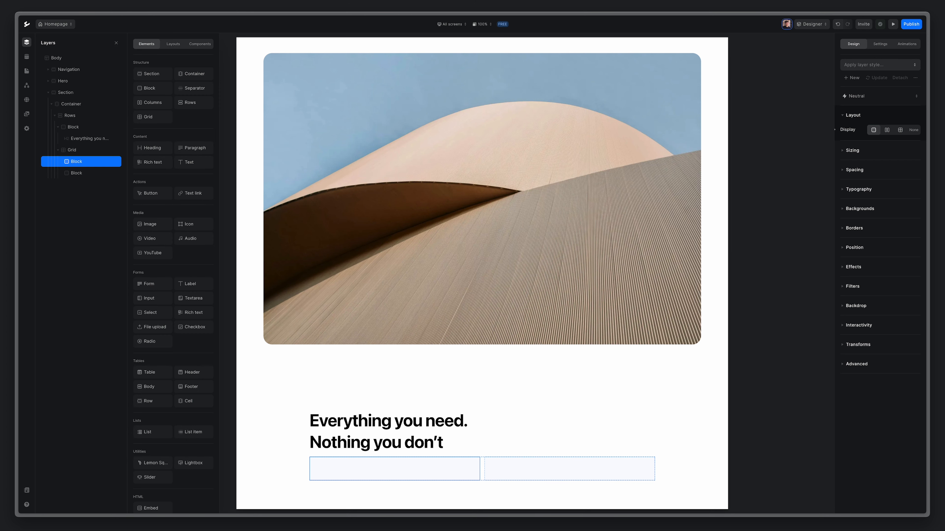
left_click(193, 148)
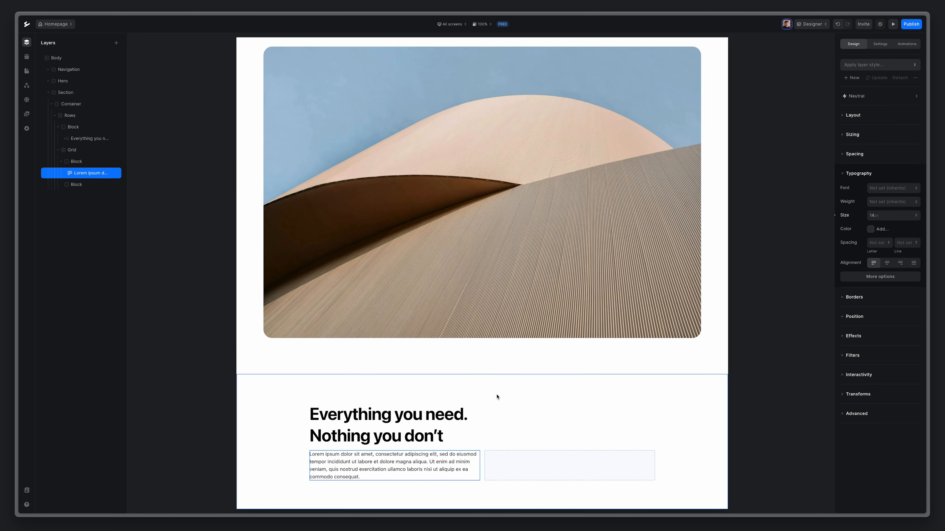
left_click(895, 216)
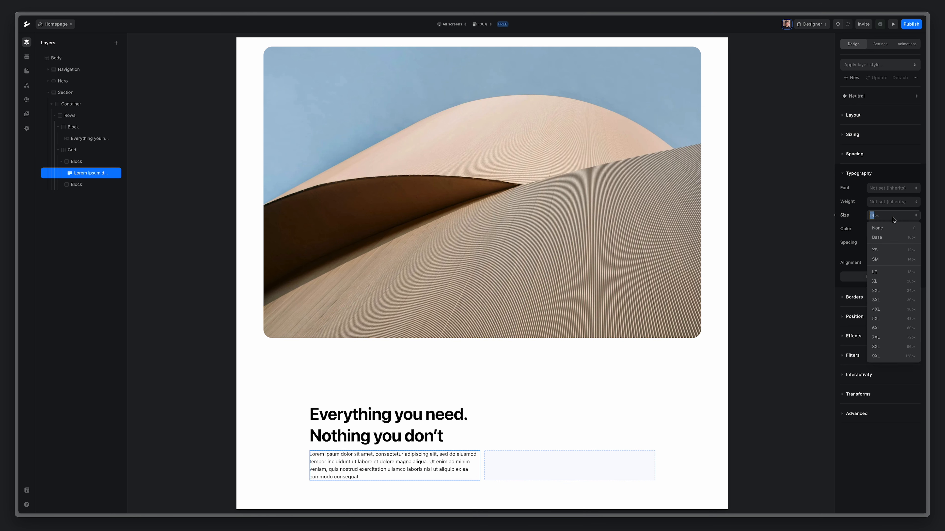
left_click(884, 291)
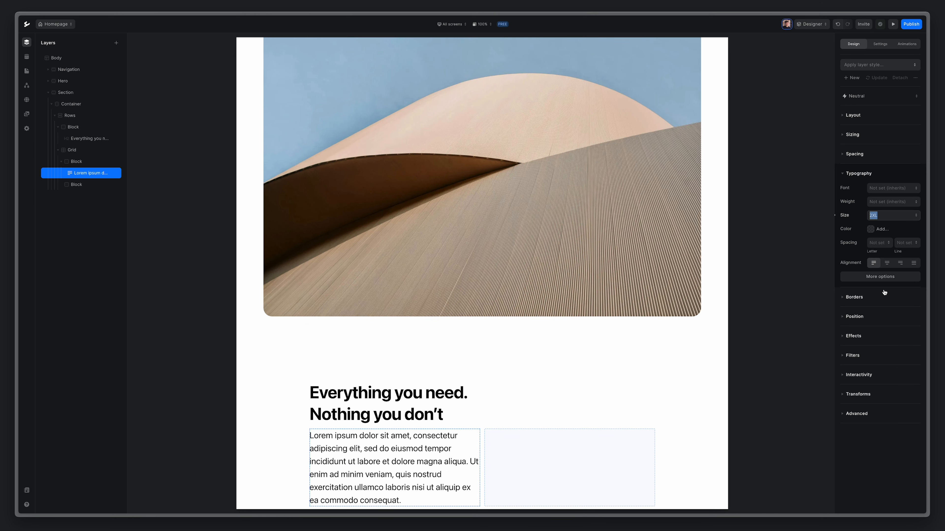
left_click(885, 202)
left_click(885, 240)
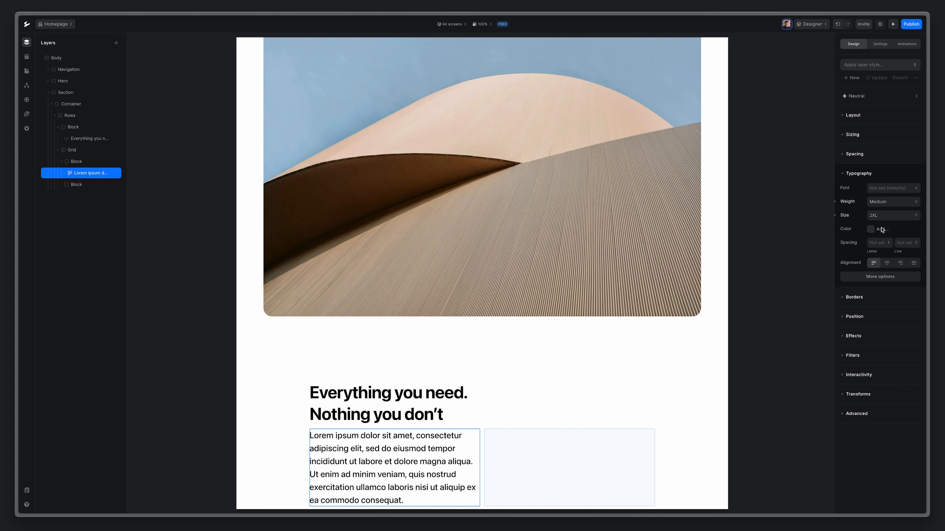
Make the paragraph Gray 500, size XL, with Normal line spacing.
left_click(883, 229)
left_click(894, 338)
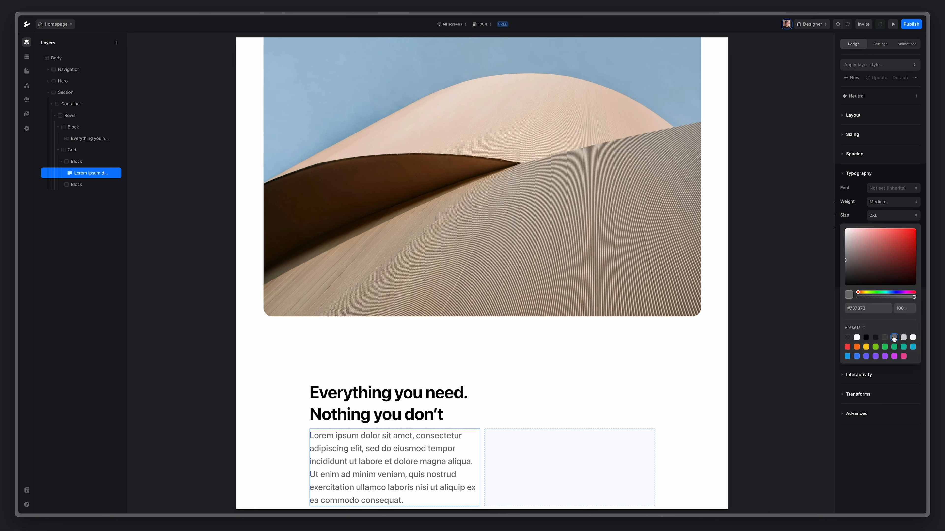
left_click(871, 216)
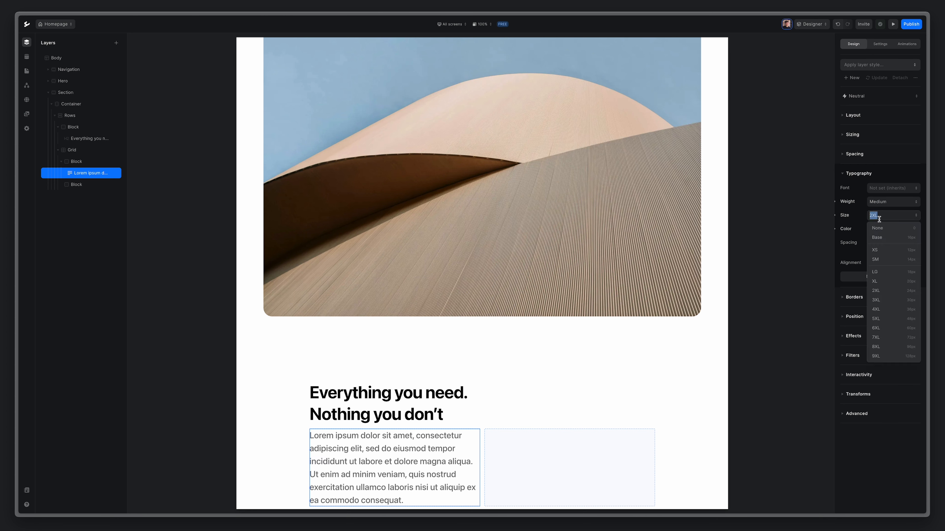
left_click(880, 282)
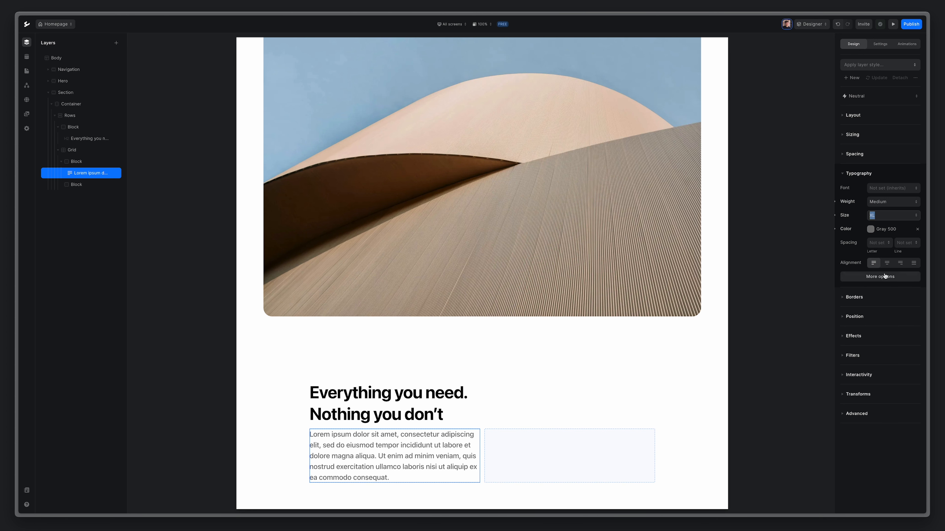
left_click(907, 243)
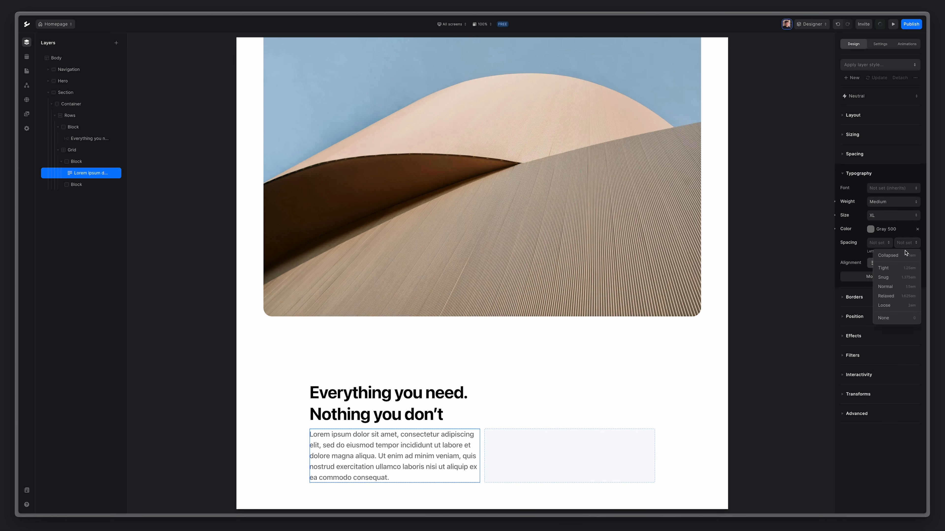
left_click(894, 287)
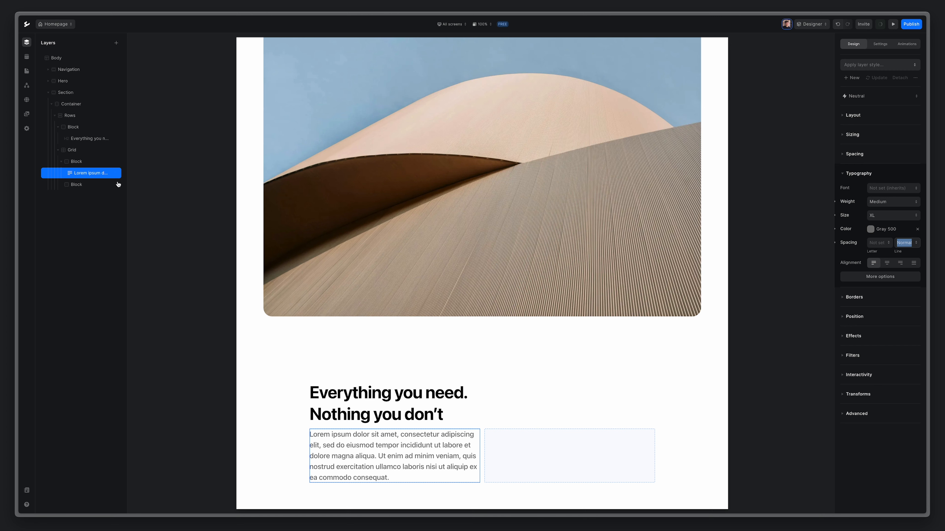
right_click(89, 176)
Duplicate the paragraph into the grid's second block and set the grid gap to 40.
left_click(105, 216)
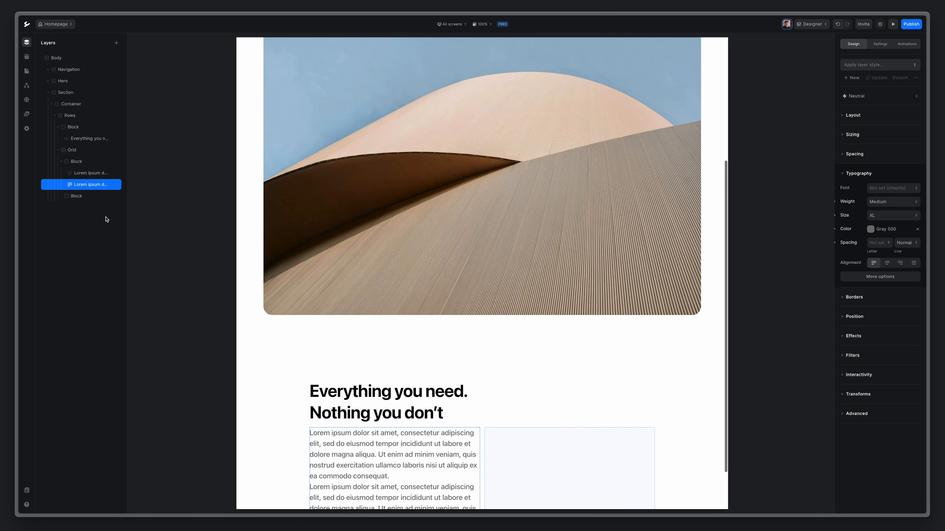
left_click_drag(90, 185, 87, 186)
left_click_drag(81, 196, 82, 197)
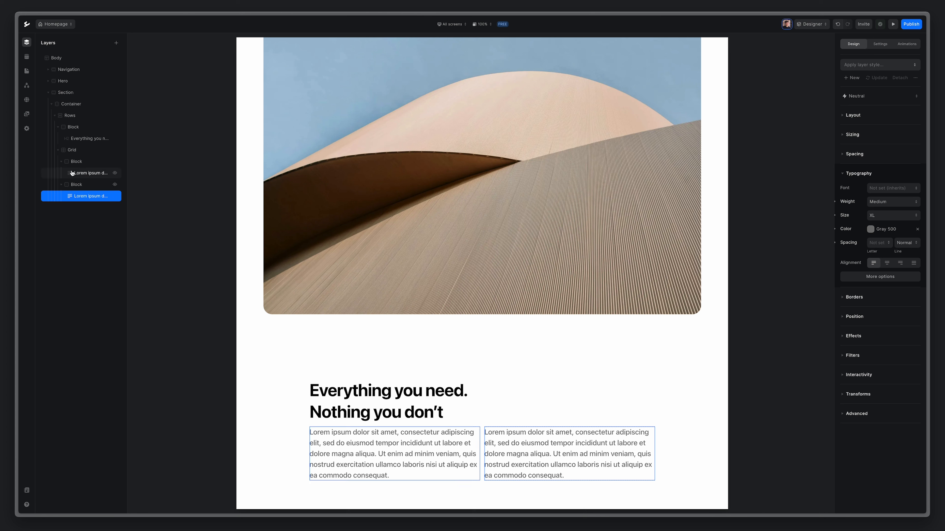
left_click(73, 155)
left_click(61, 161)
left_click(60, 173)
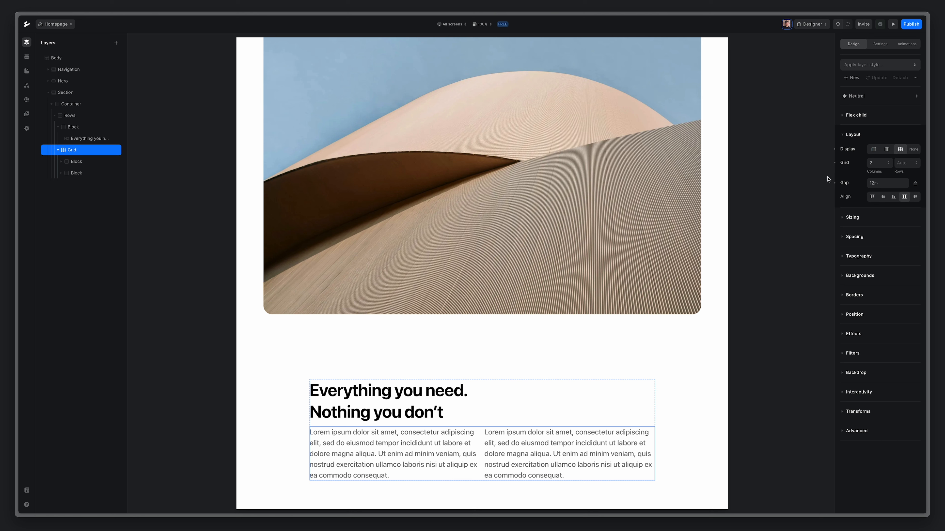
left_click(888, 185)
type("40")
key("Return")
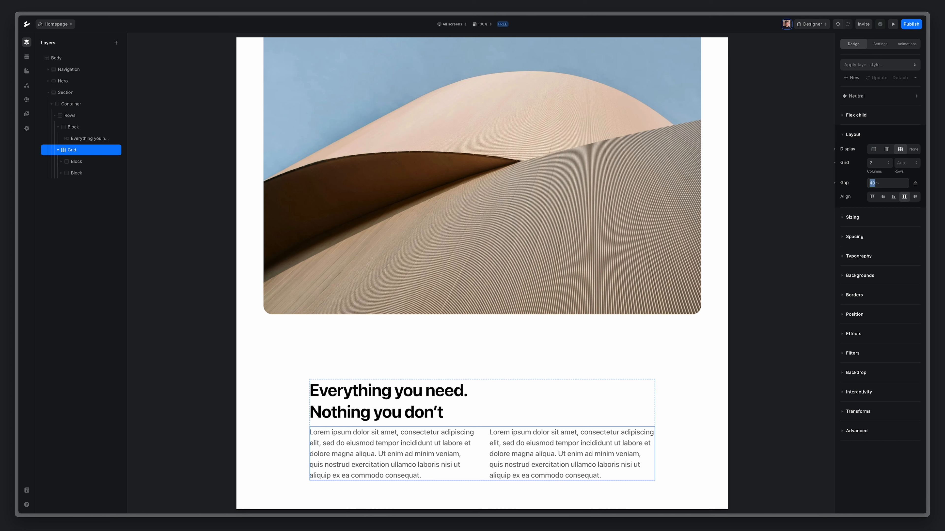
Set the Rows layout gap between heading and grid to 56.
left_click(72, 116)
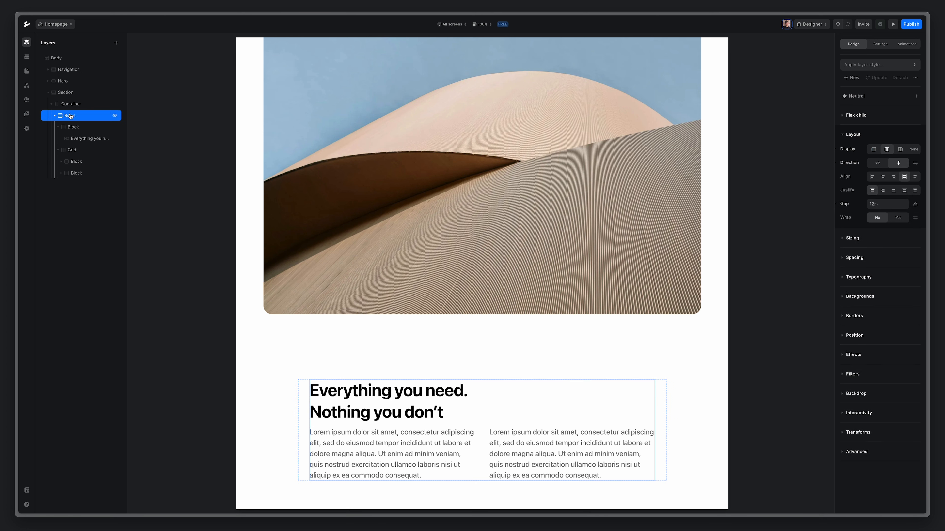
left_click(58, 127)
left_click(58, 139)
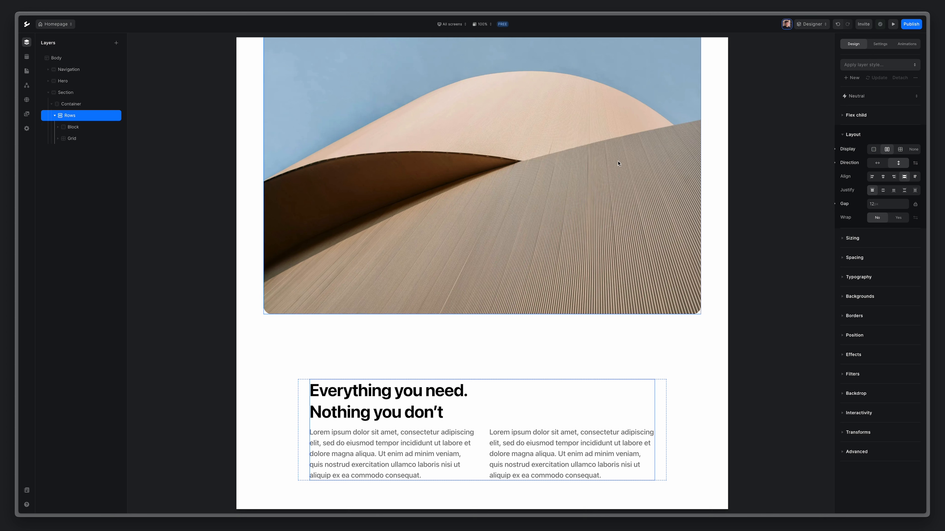
left_click(893, 205)
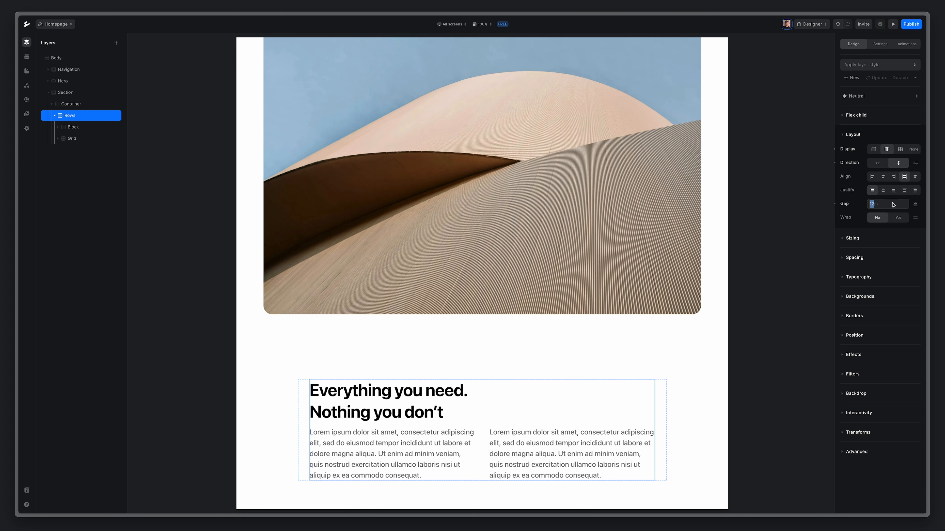
type("56")
key("Return")
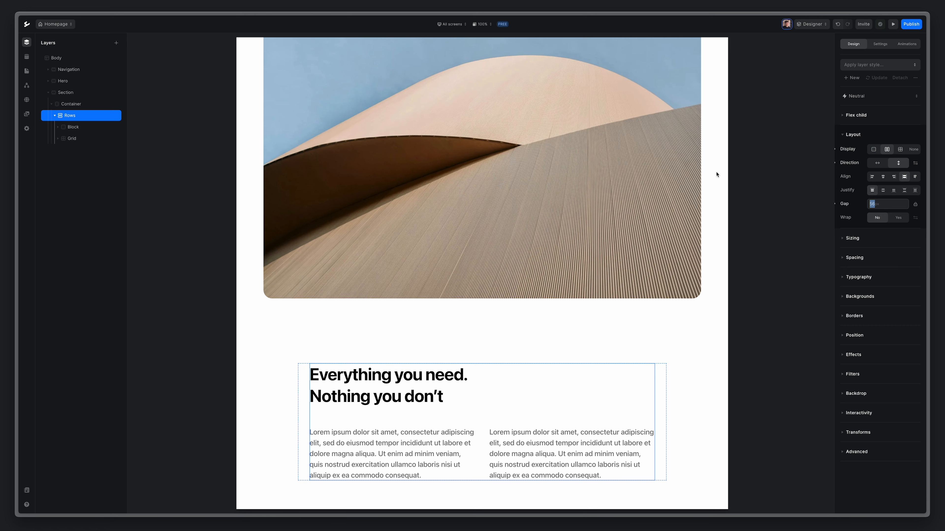
left_click(459, 24)
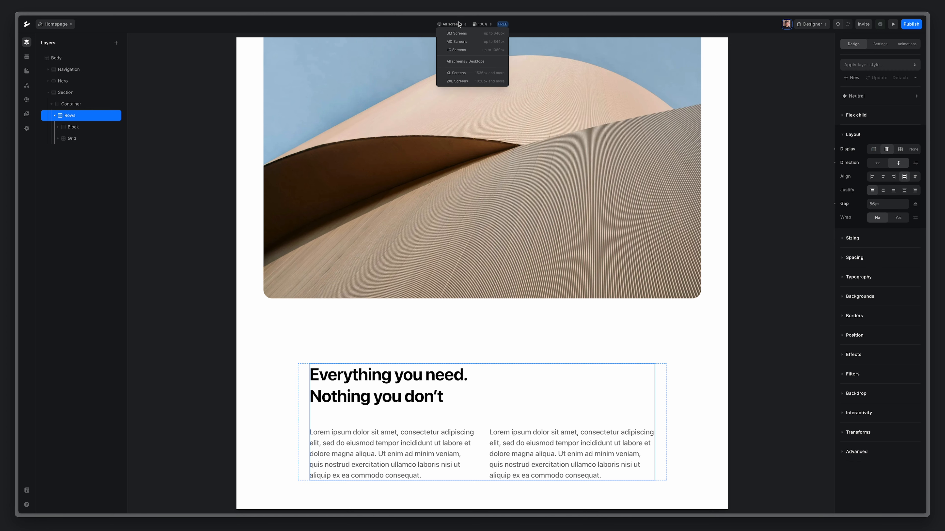
On MD Screens, set the grid to 1 column with a 20 gap.
left_click(456, 42)
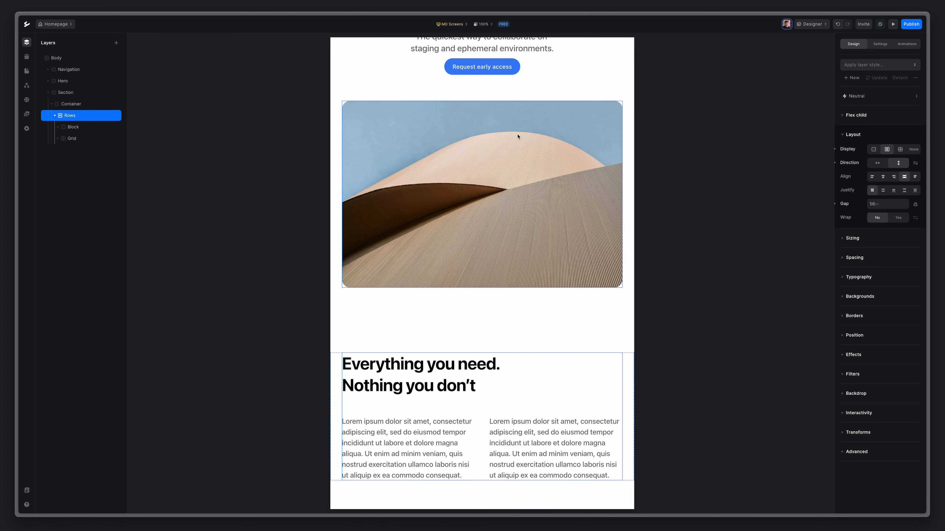
left_click(482, 426)
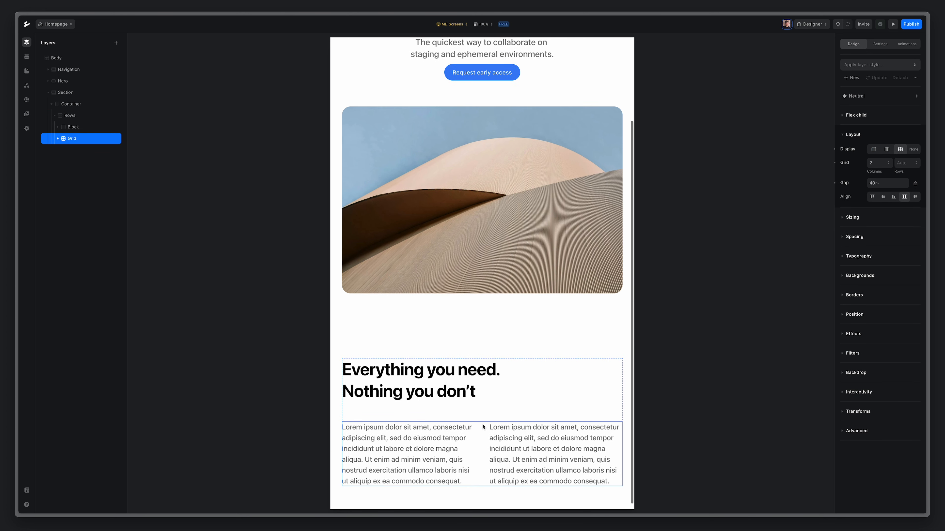
left_click(880, 163)
left_click(879, 185)
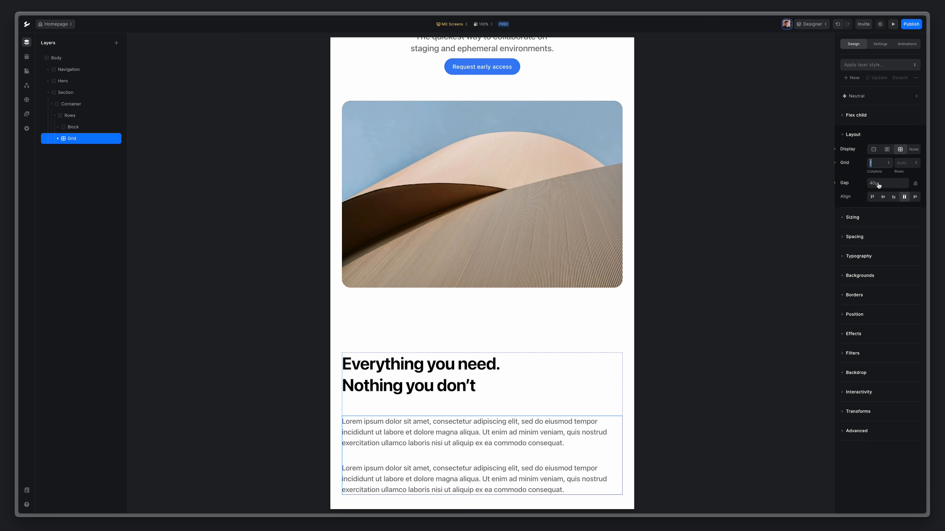
left_click(895, 184)
type("20")
key("Return")
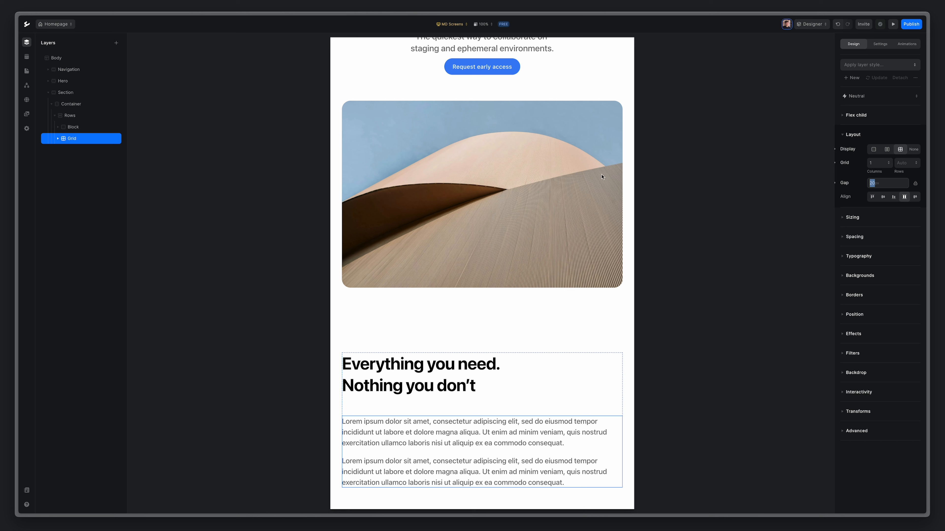
Set the Rows gap to 32 on MD Screens.
left_click(80, 116)
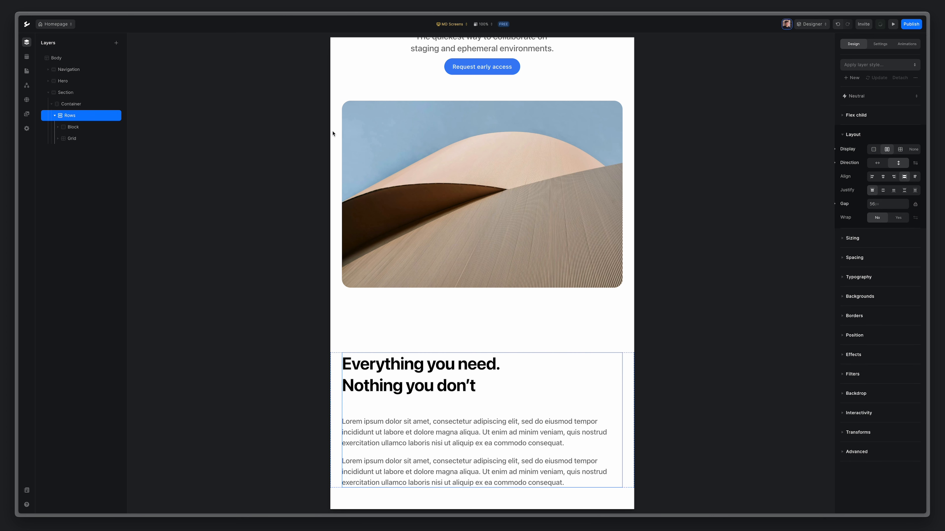
left_click(893, 204)
type("32")
key("Return")
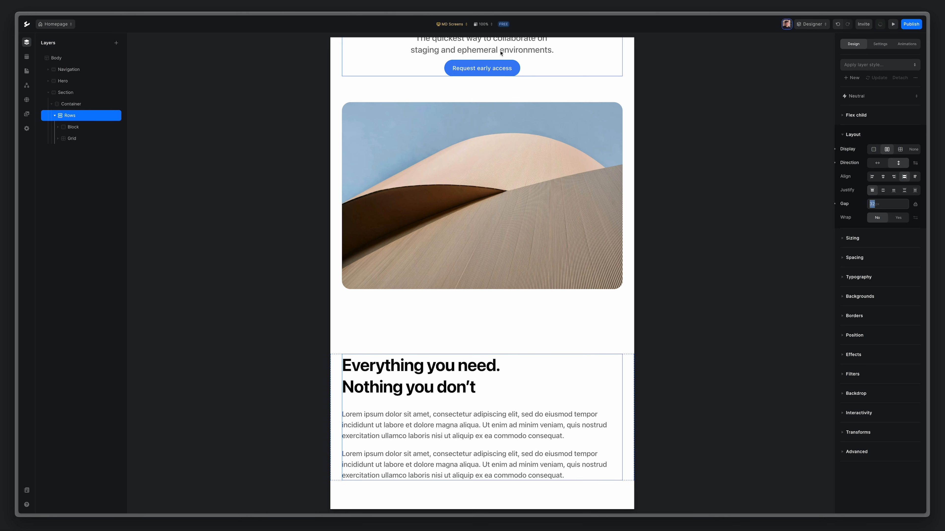
left_click(445, 25)
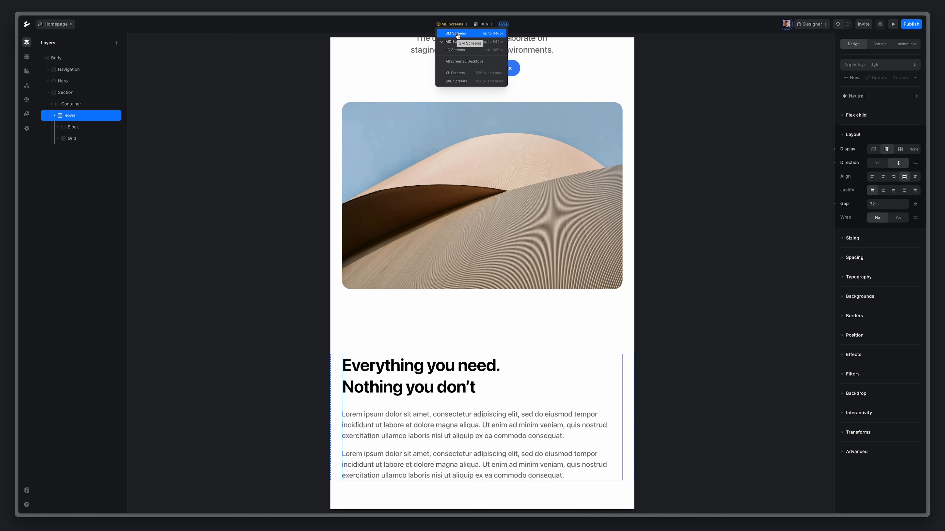
Shrink the H2 heading to 3XL on SM Screens, then return to All screens.
left_click(461, 34)
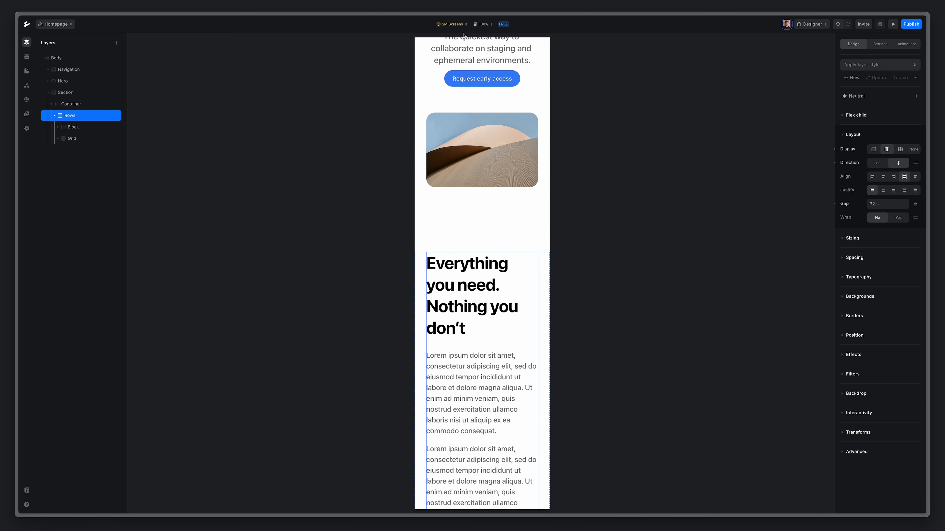
scroll(486, 199, "down", 3)
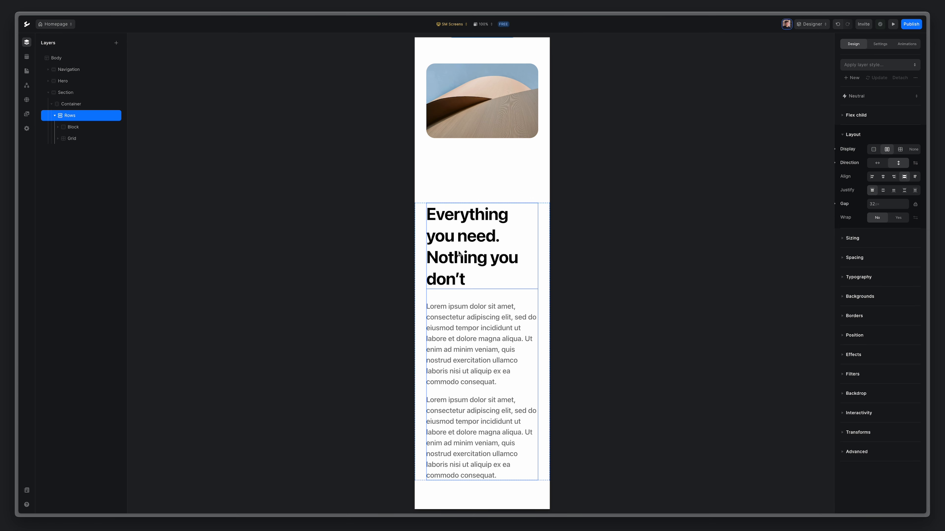
left_click(454, 236)
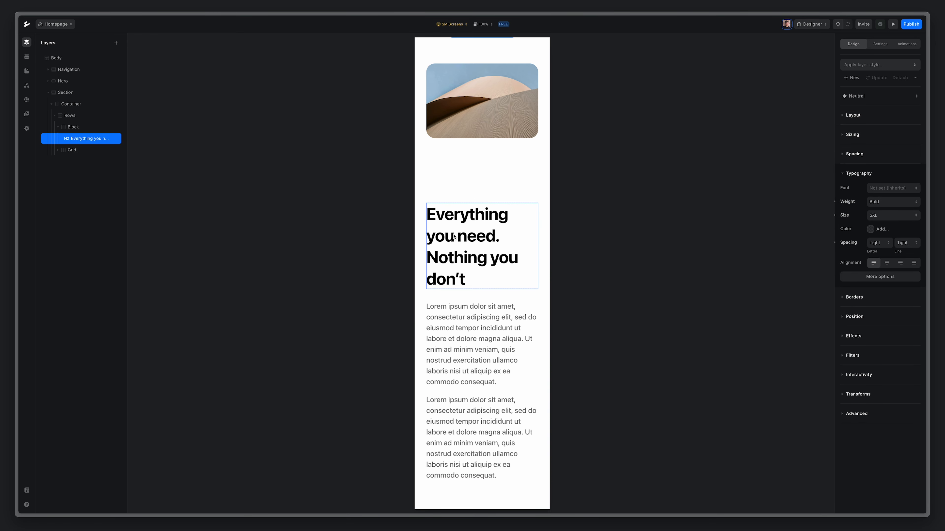
left_click(891, 217)
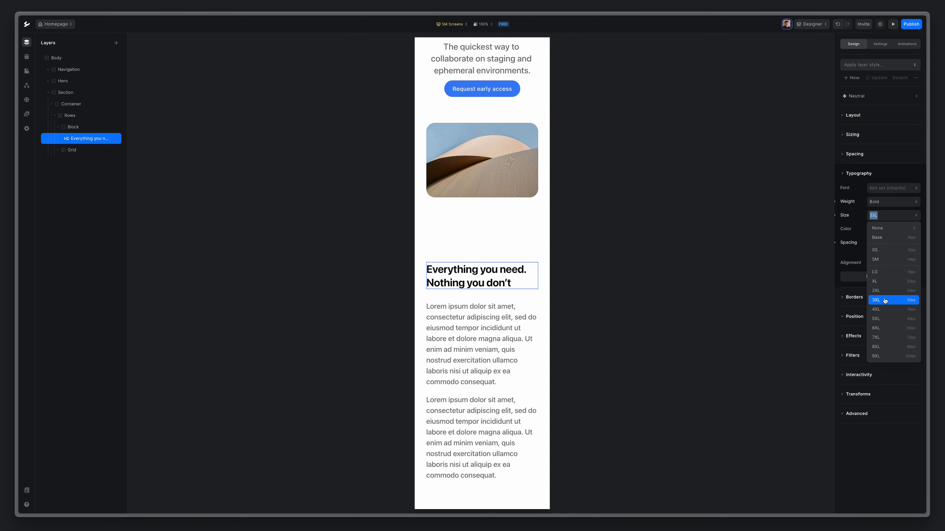
left_click(453, 26)
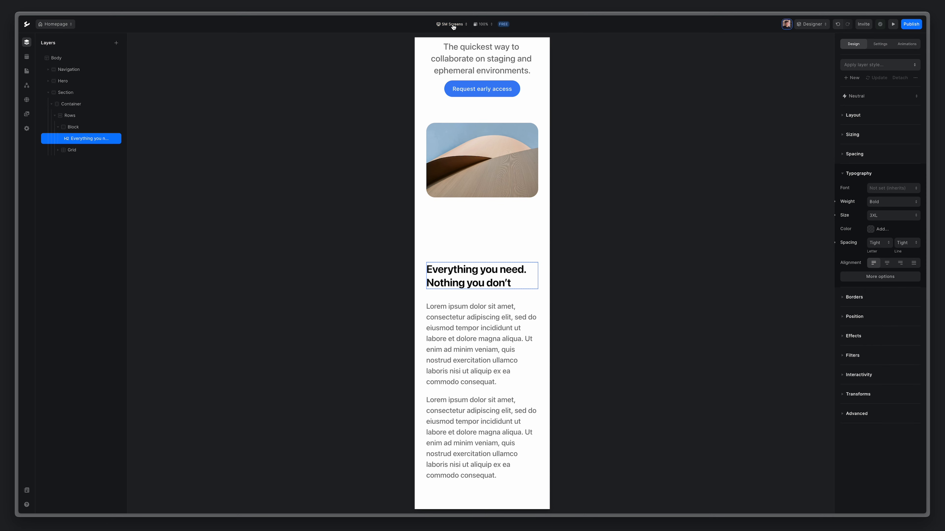
left_click(453, 26)
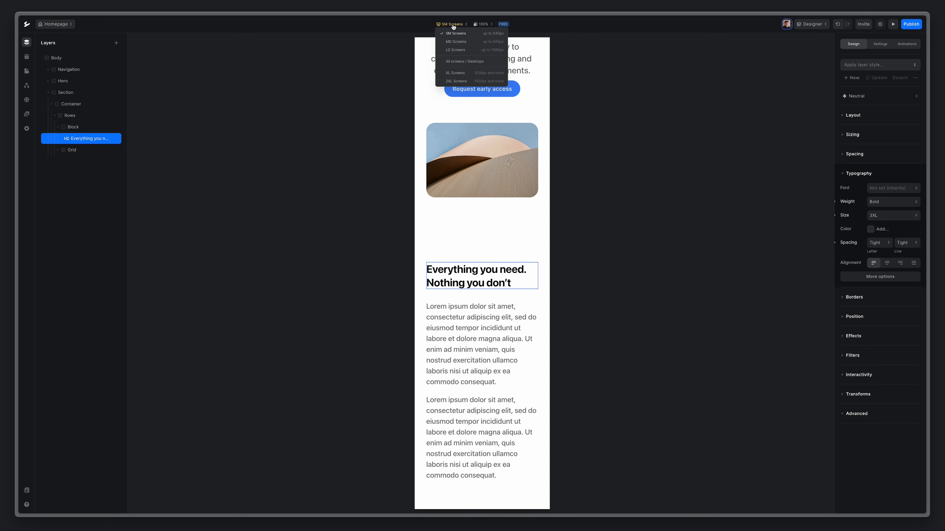
left_click(492, 66)
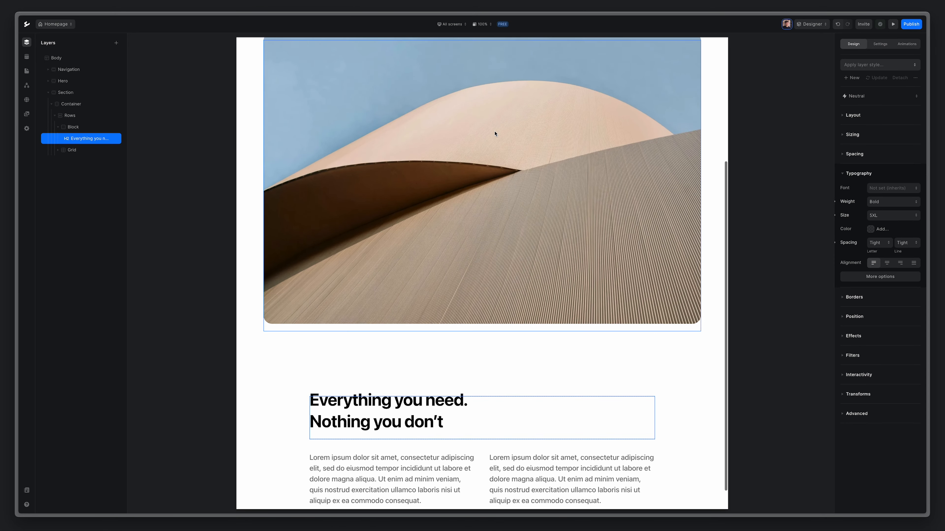
Rename the tagline section's layer to 'Content'.
left_click(49, 93)
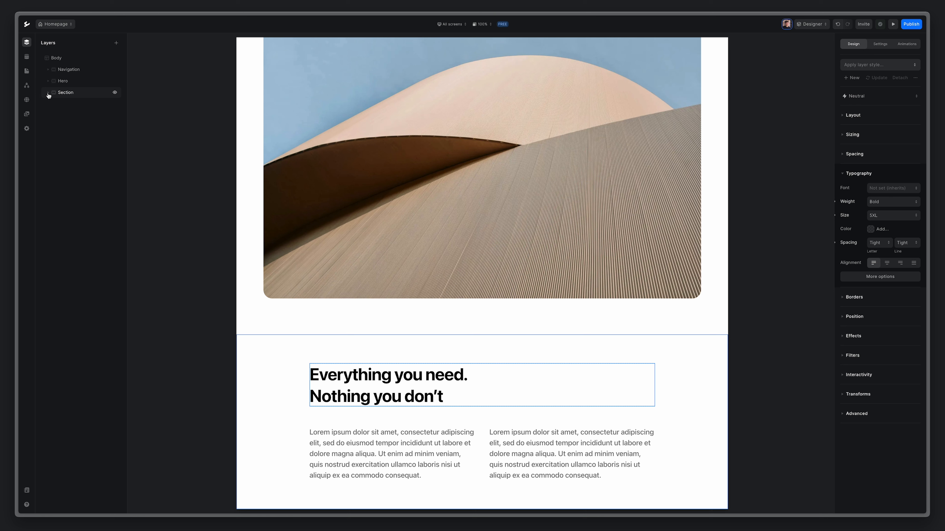
left_click(67, 95)
double_click(67, 95)
type("Con")
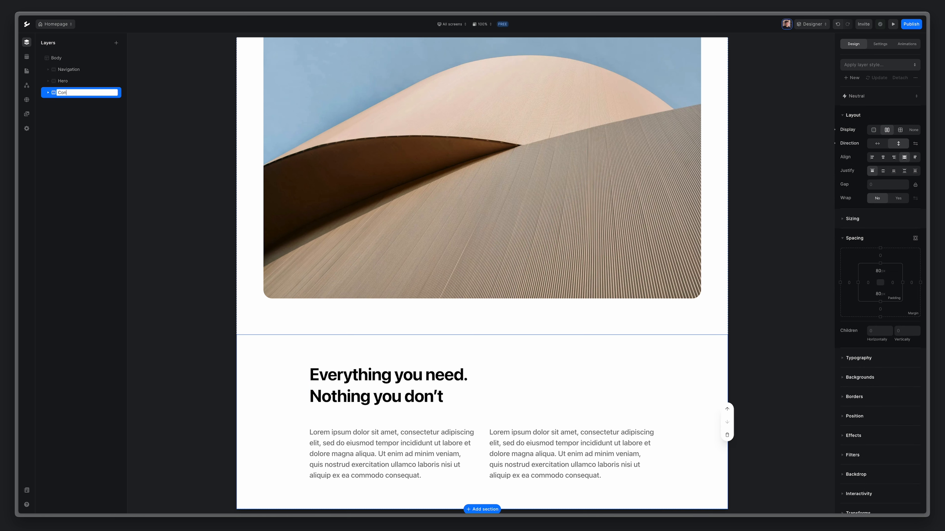
type("tent")
key("Return")
Add a new Section below Content with a Container inside it.
left_click(116, 43)
left_click(152, 77)
left_click(116, 43)
left_click(193, 76)
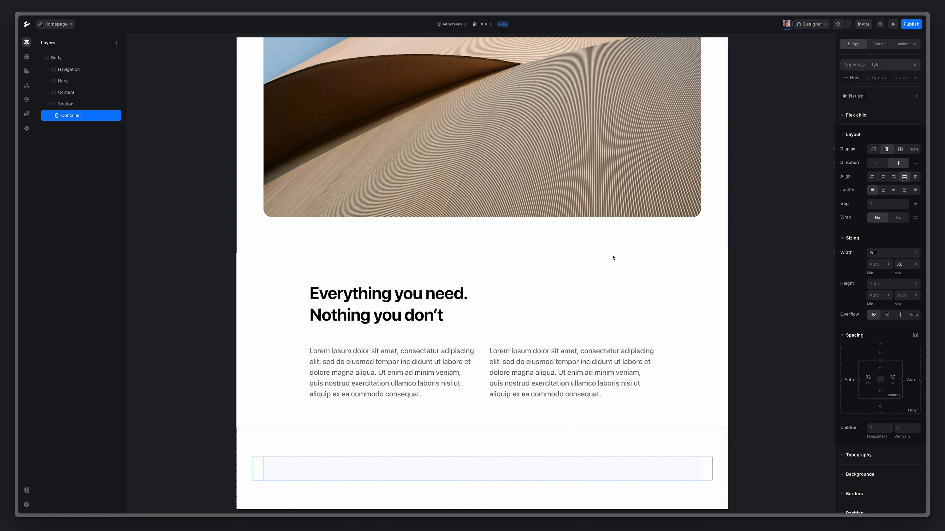
Limit the container's max width to LG instead of XL.
left_click(900, 264)
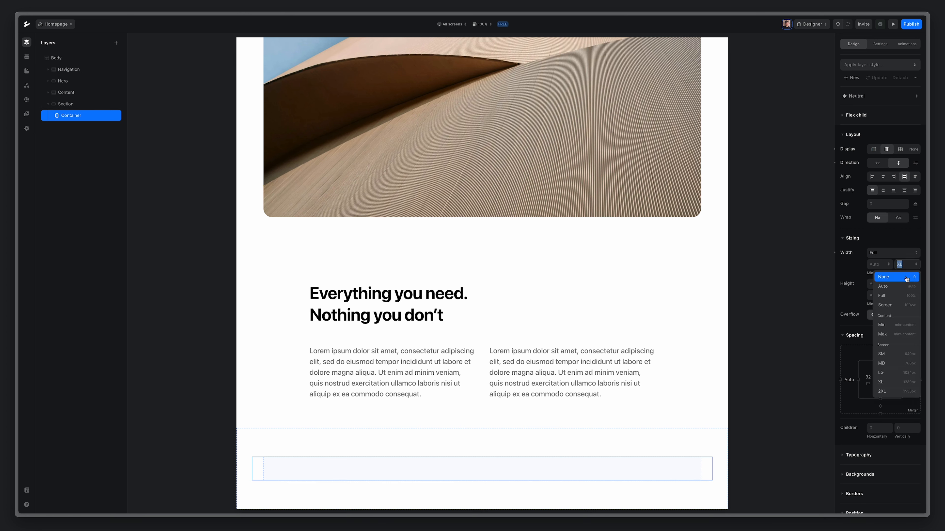
left_click(892, 373)
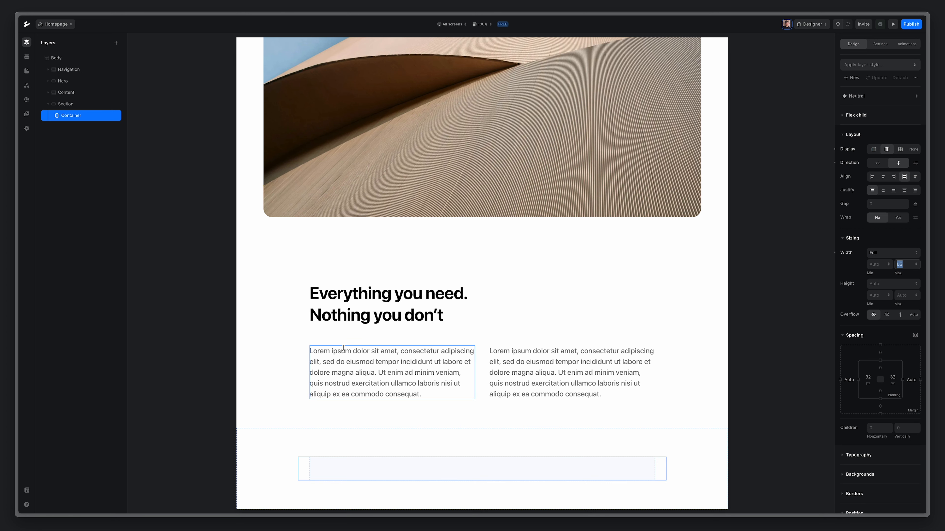
left_click(117, 45)
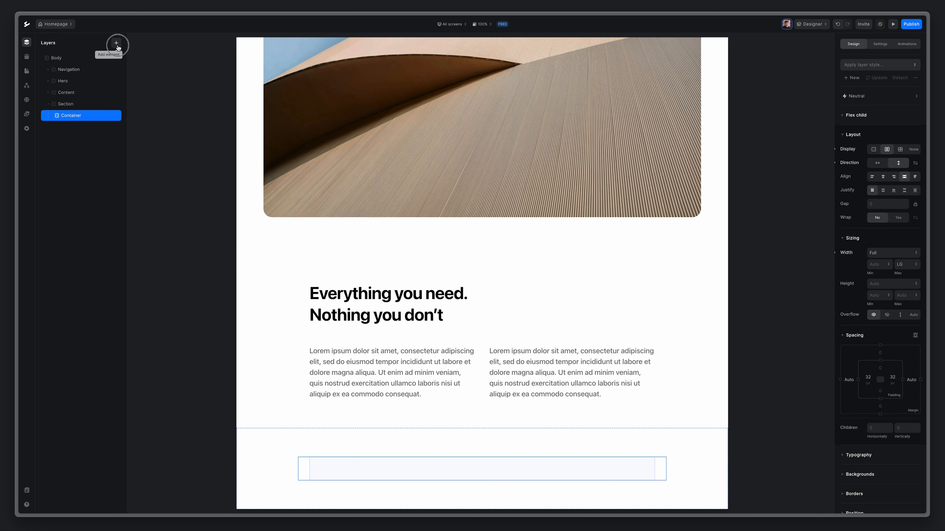
Add a Block inside the container and rename it Card.
left_click(153, 92)
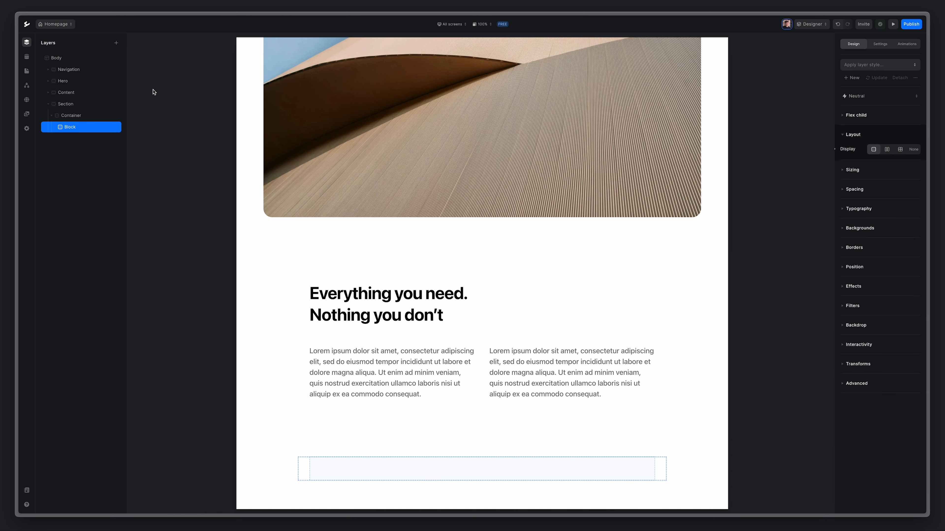
double_click(71, 127)
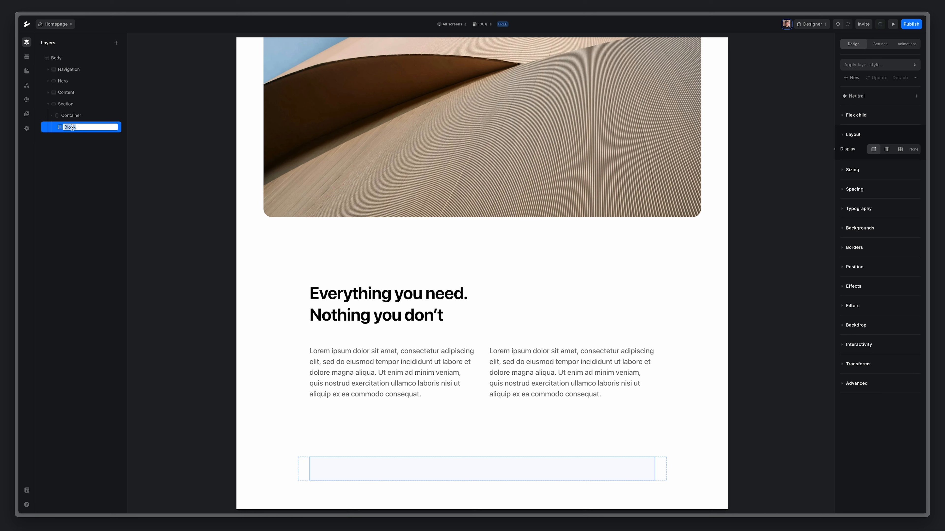
type("C")
key("Return")
Insert a Grid inside Card and delete the extra block so two cells remain.
left_click(116, 43)
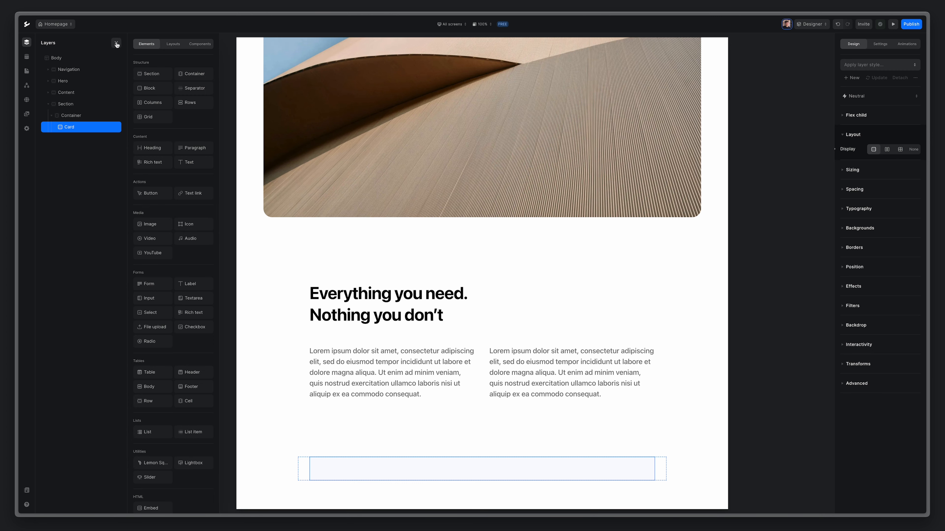
left_click(150, 119)
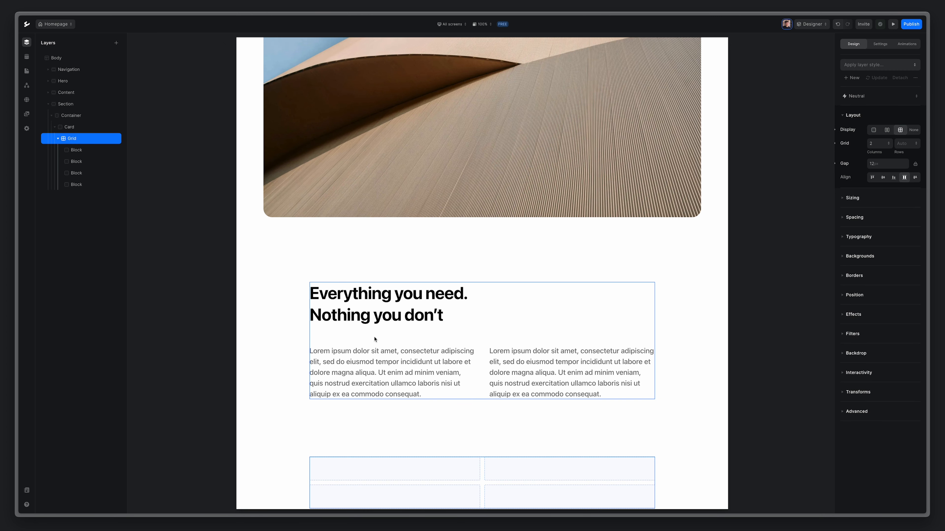
scroll(374, 340, "down", 1)
left_click(437, 470)
key("Delete")
key("Delete")
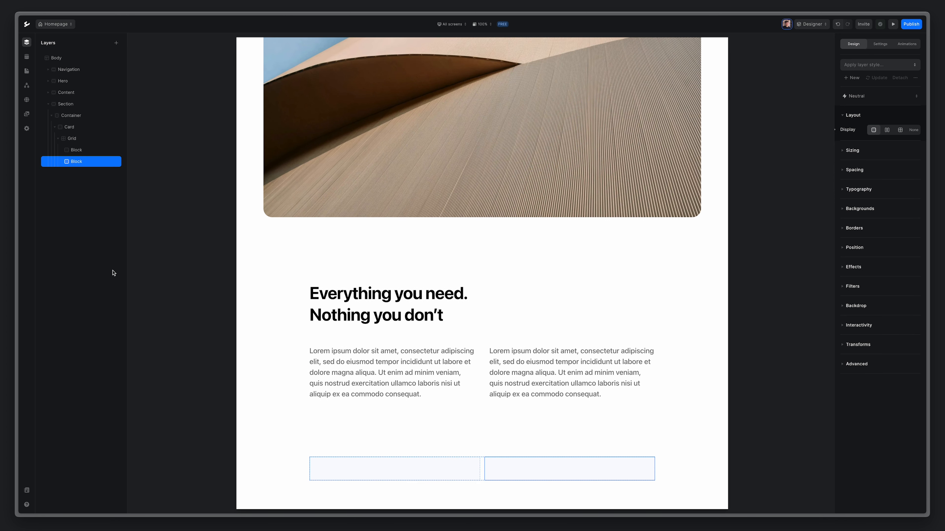
left_click(70, 129)
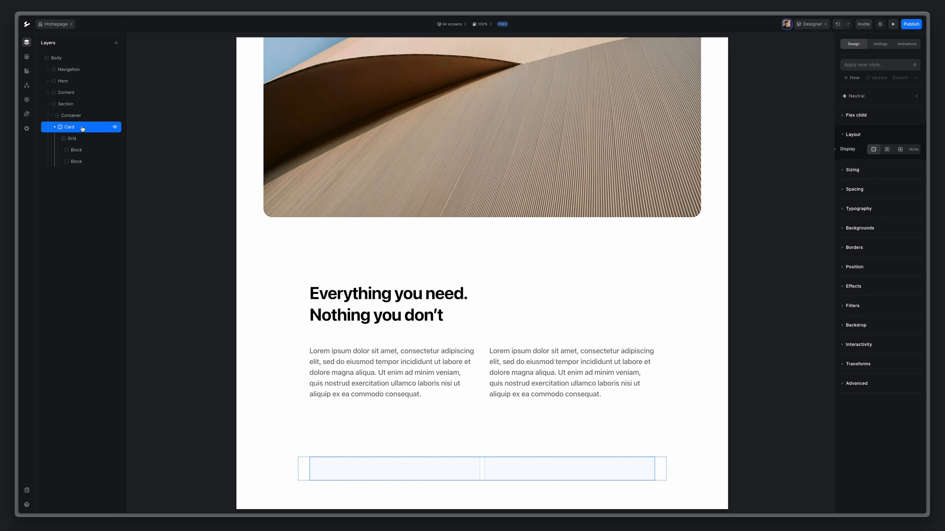
Give the Card a blue preset background at 10% opacity.
left_click(862, 229)
left_click(880, 244)
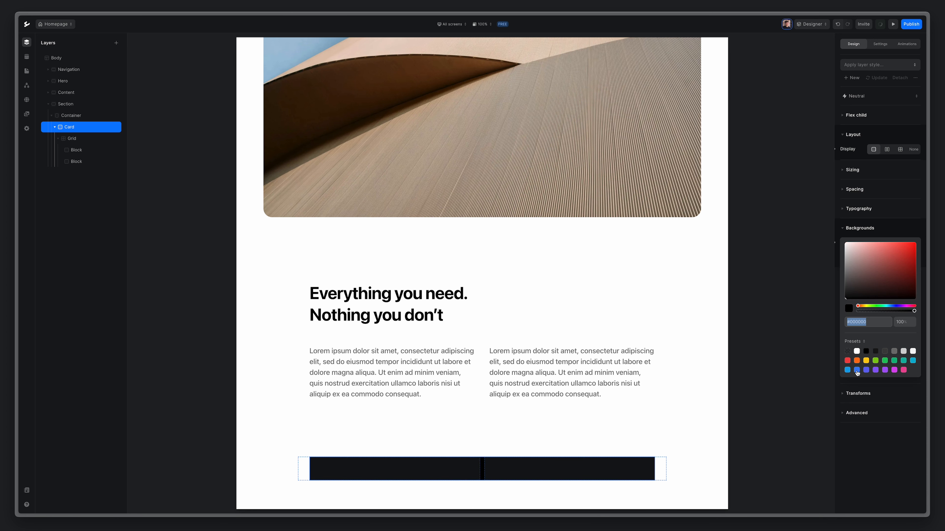
left_click(856, 370)
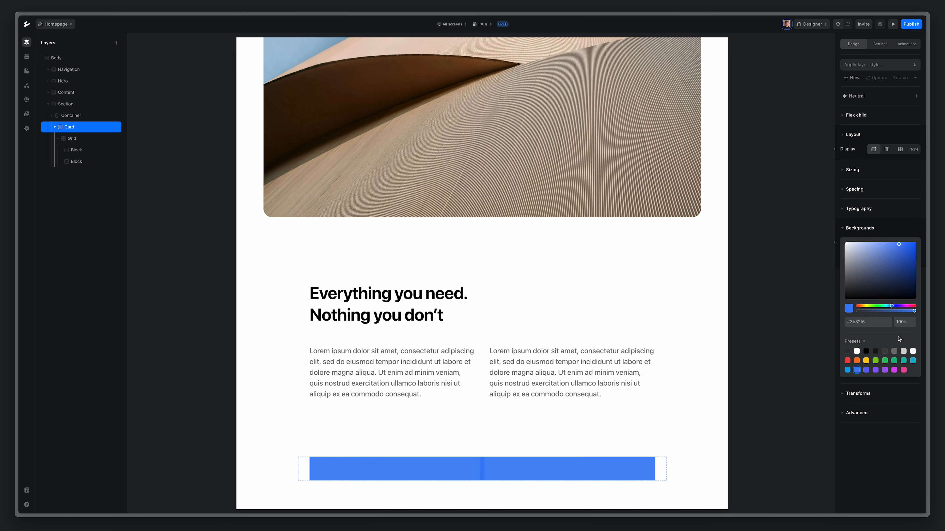
left_click(909, 326)
type("10")
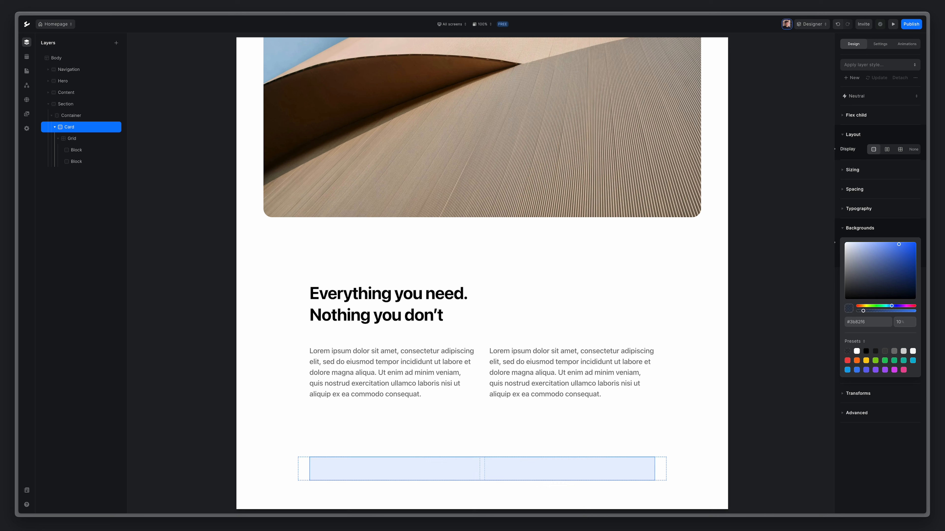
key("Return")
left_click(883, 227)
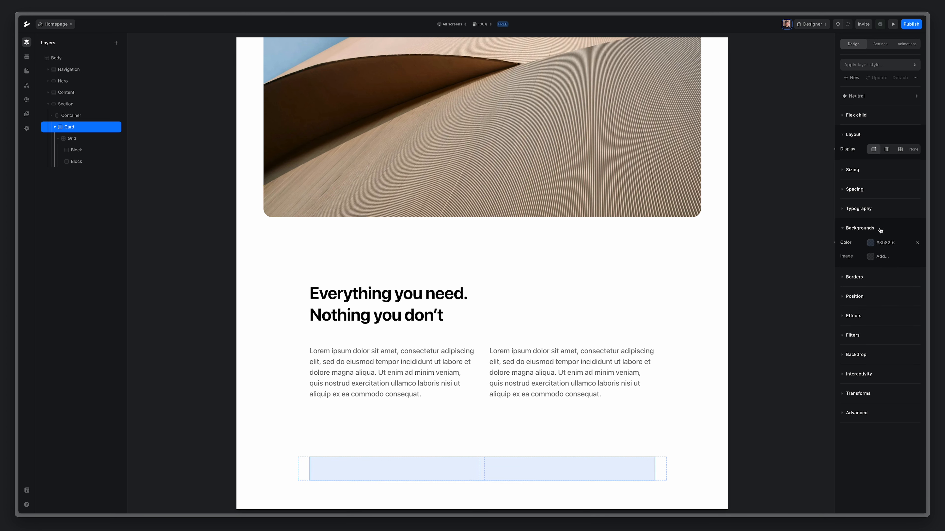
Round the Card's corners with a 3XL border radius.
left_click(859, 279)
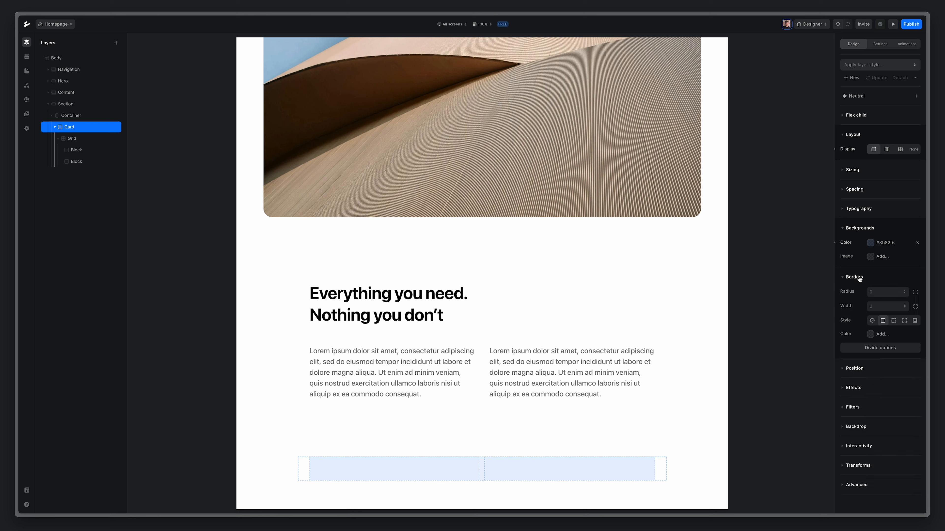
left_click(894, 291)
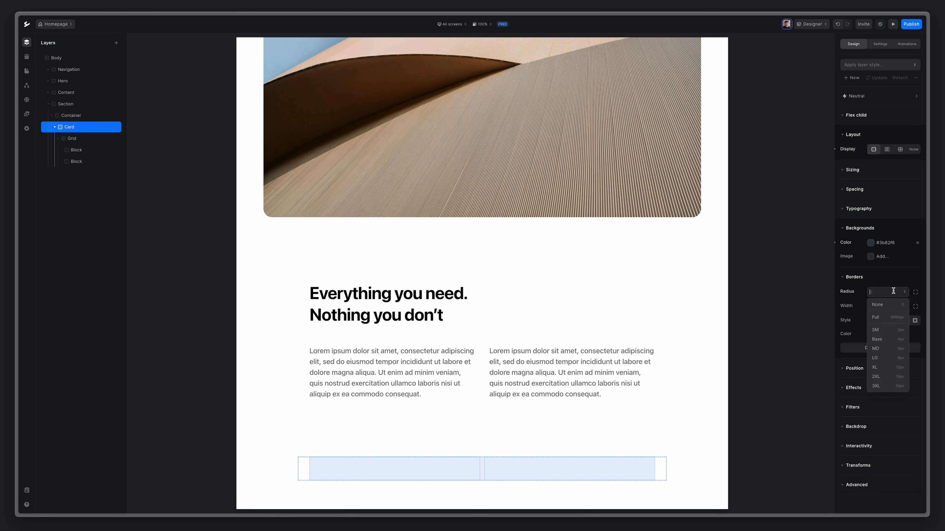
left_click(887, 386)
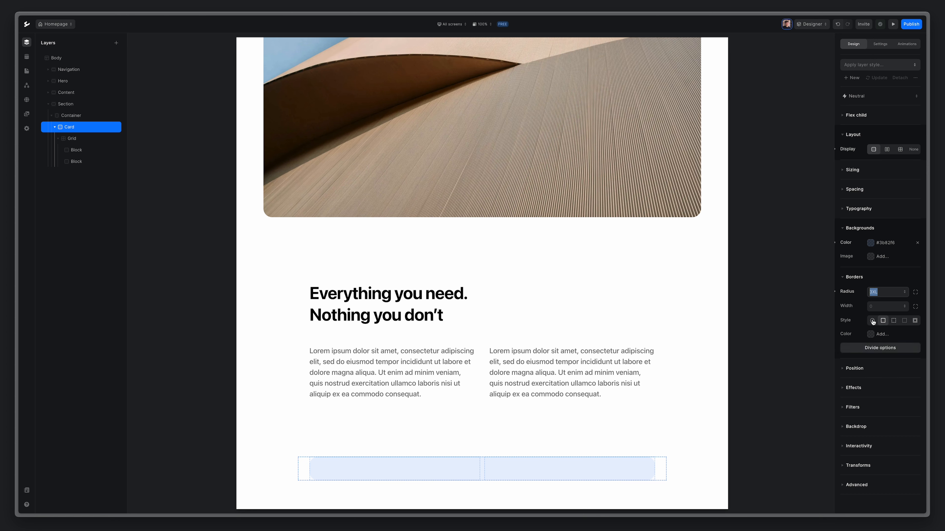
Set the Card's padding to 64px on all sides.
left_click(852, 190)
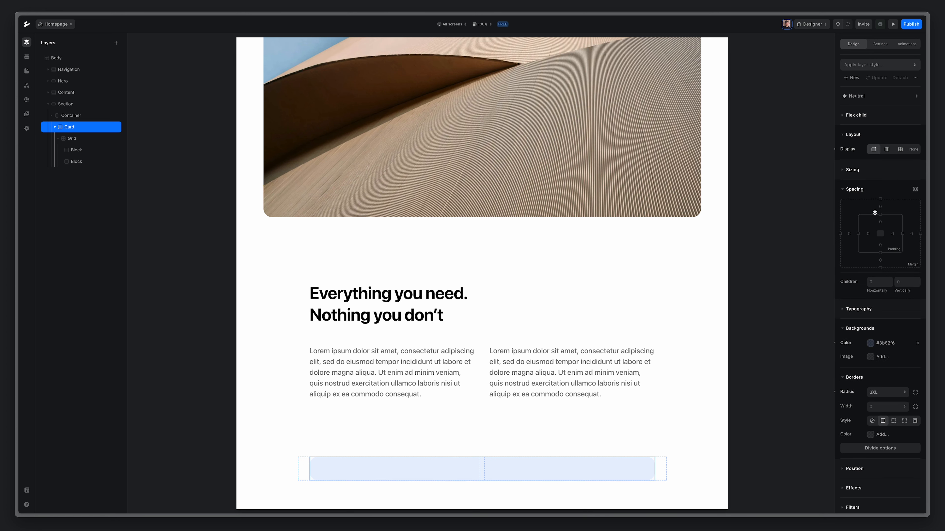
left_click_drag(882, 214, 880, 169)
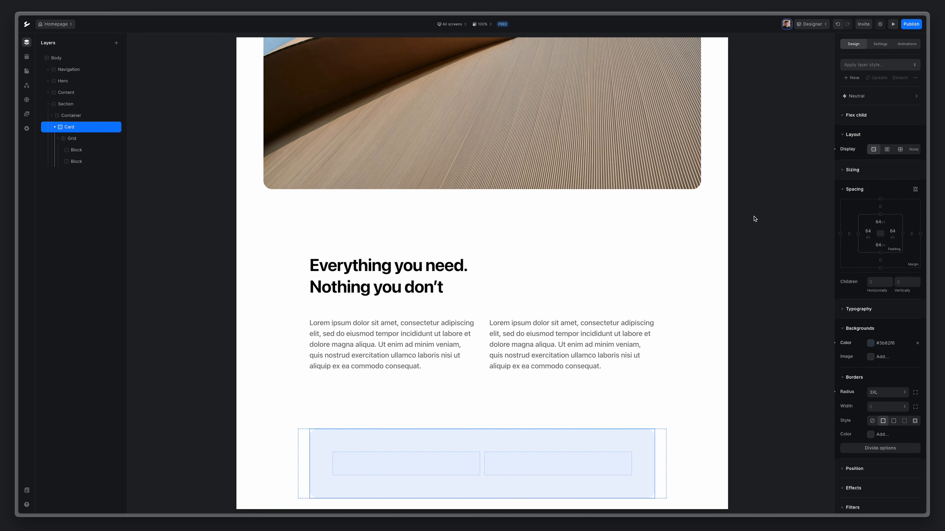
scroll(497, 431, "down", 1)
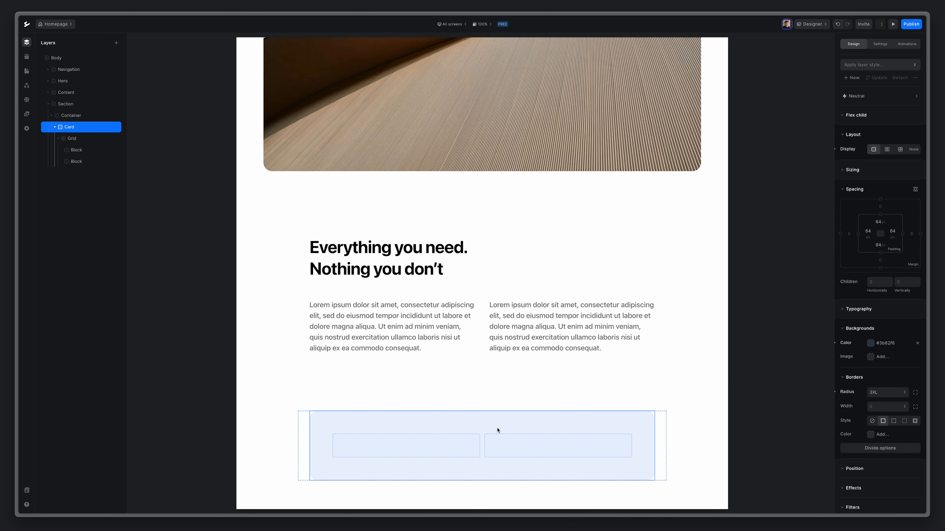
left_click(78, 152)
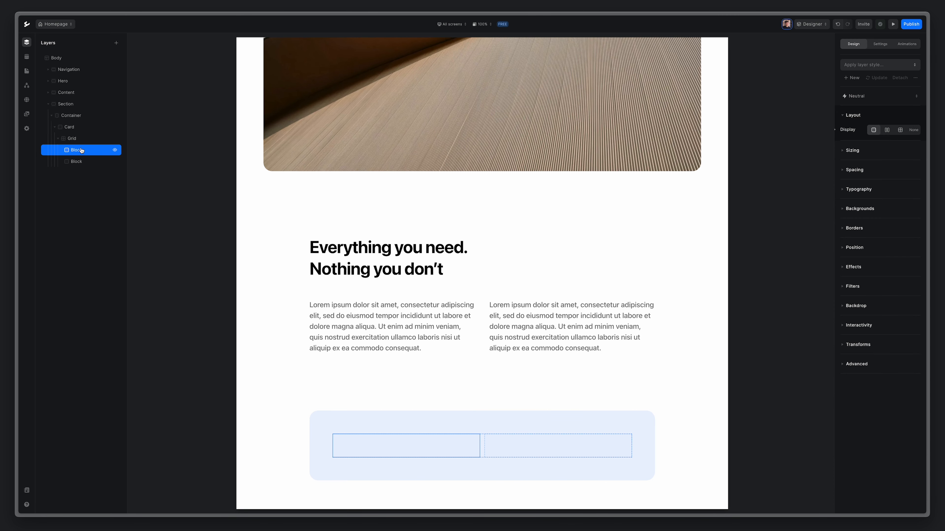
Add an H2 heading in the first grid block reading 'Stay tuned for upcoming launch'.
left_click(116, 43)
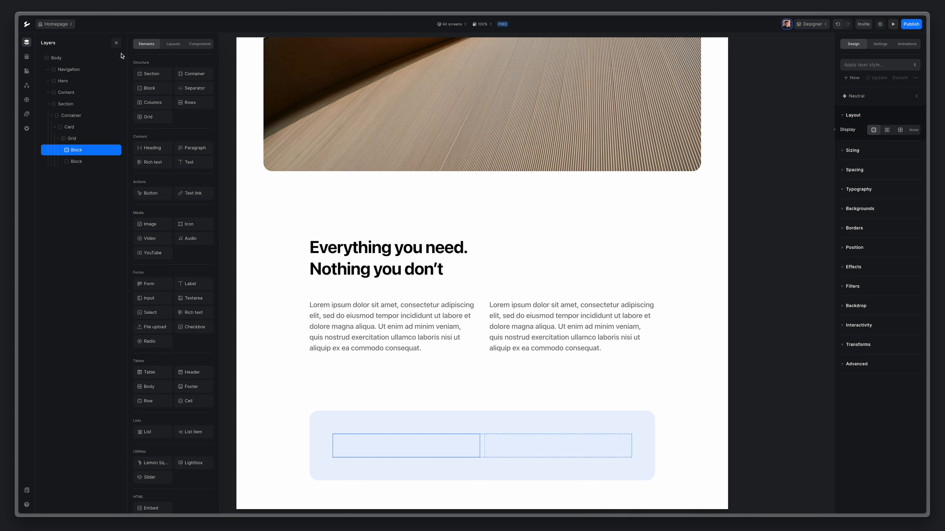
left_click(149, 148)
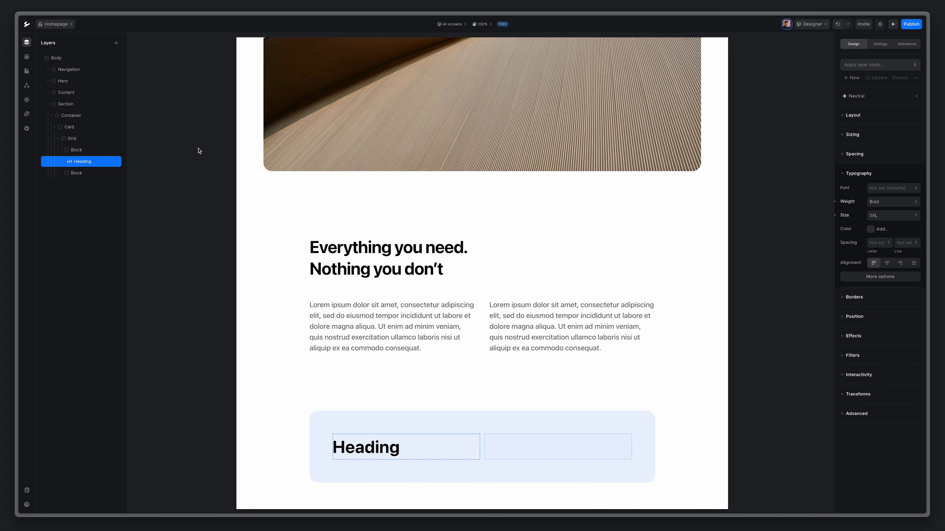
left_click(880, 44)
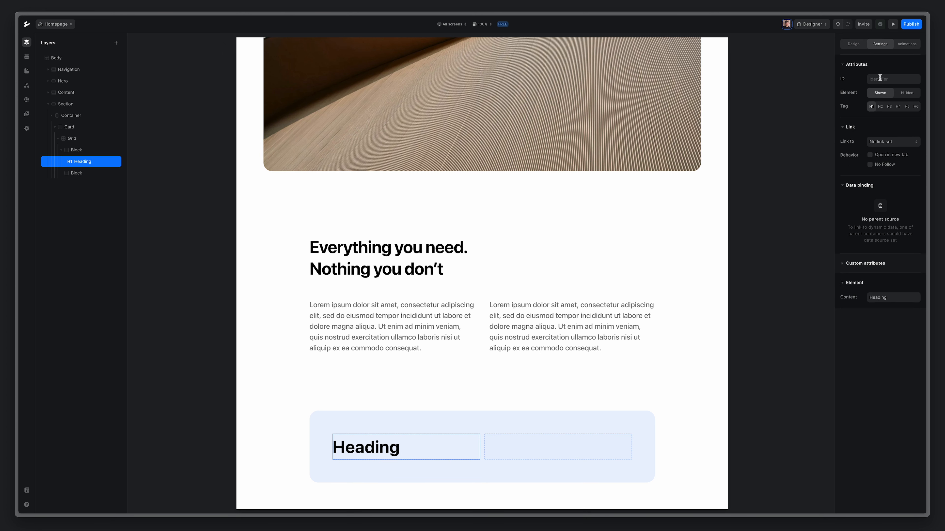
left_click(880, 107)
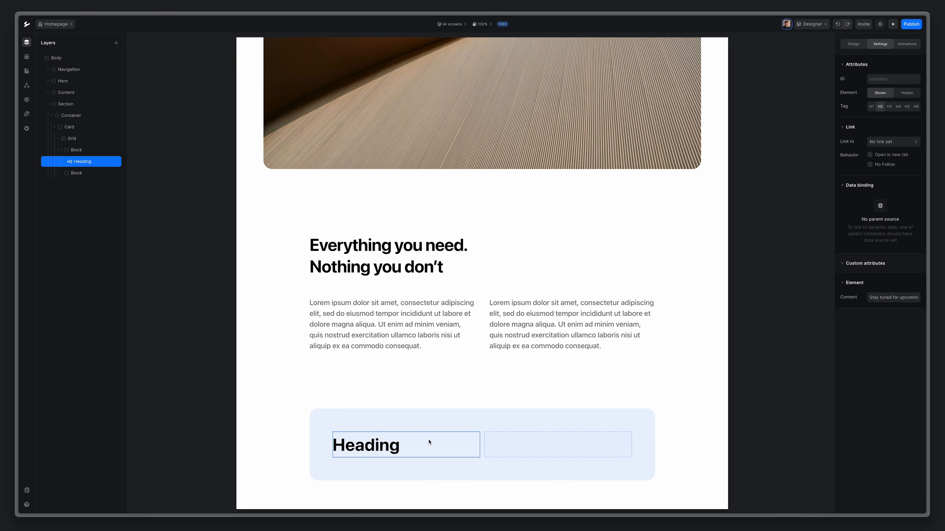
double_click(383, 447)
key("super+a")
type("Stay tuned for upcoming launch")
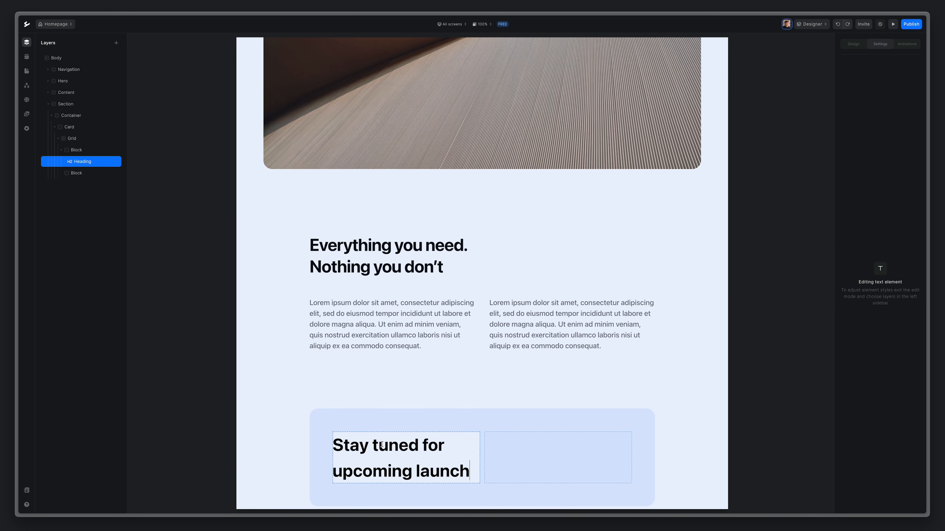
key("Escape")
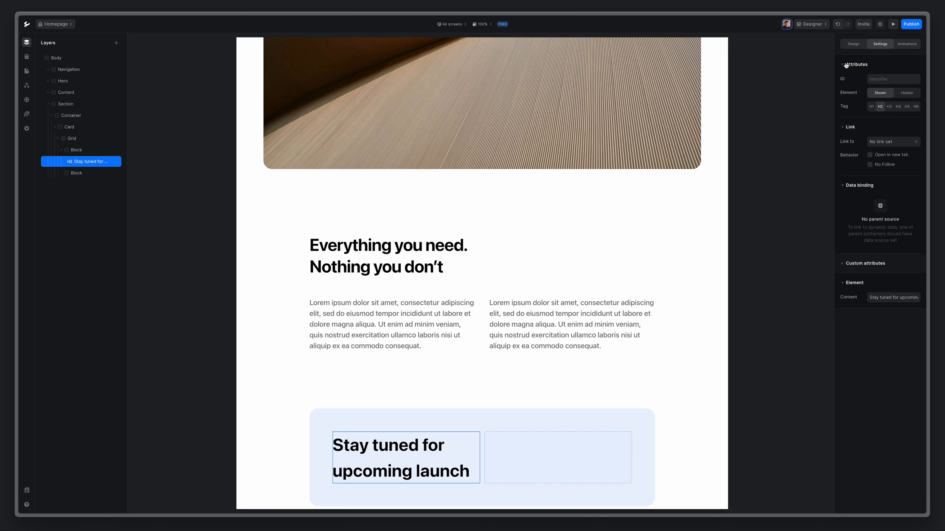
Set the heading's size to 4XL, letter spacing Tight and line height Collapsed.
left_click(852, 44)
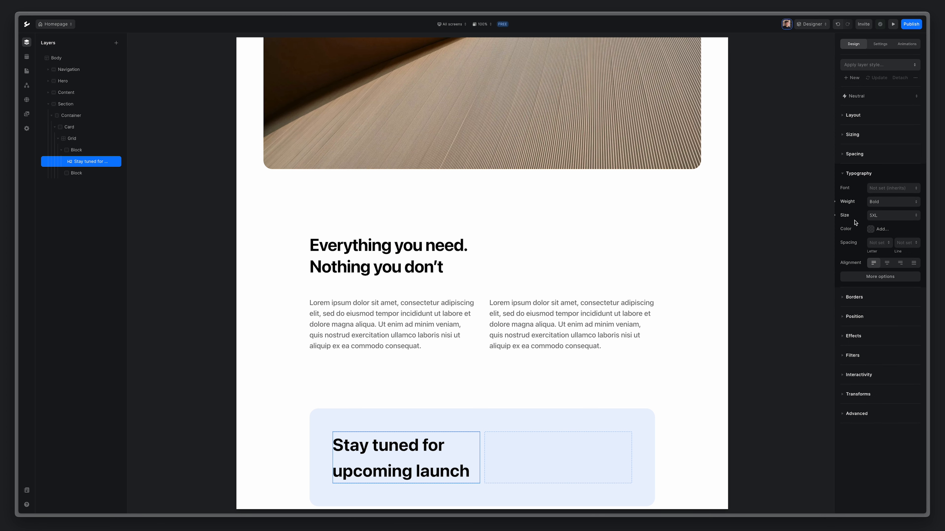
left_click(883, 216)
left_click(882, 311)
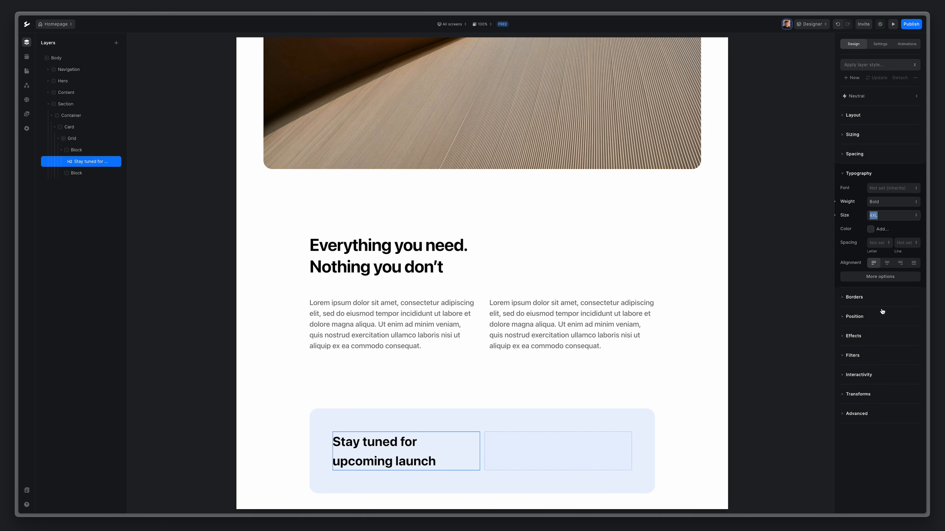
left_click(872, 244)
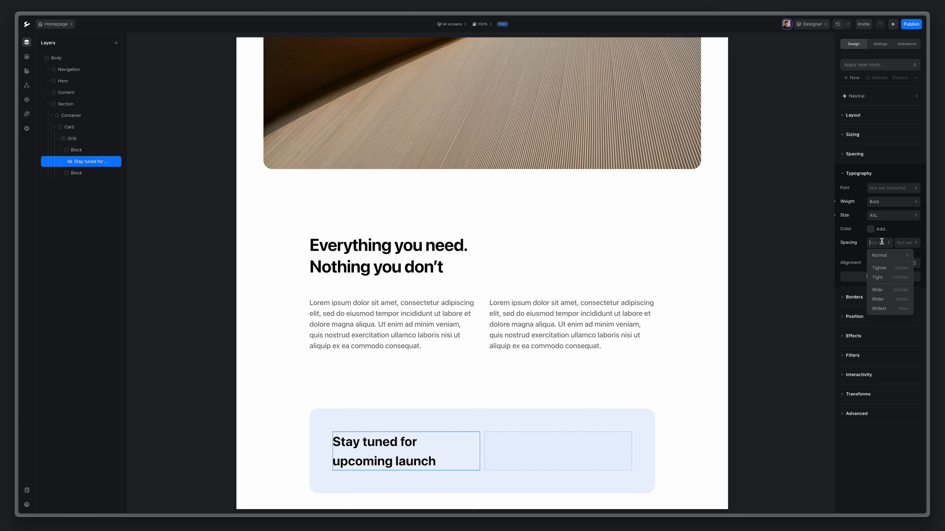
left_click(879, 277)
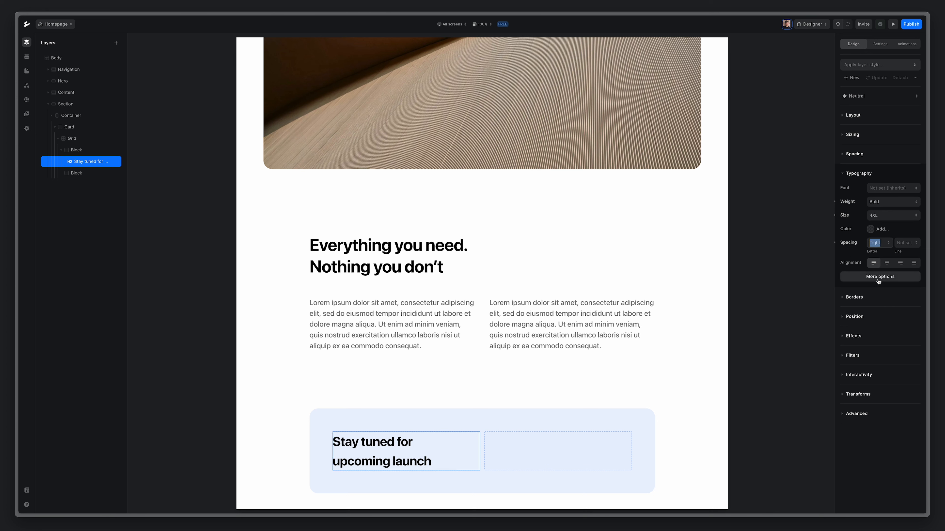
left_click(906, 243)
left_click(903, 256)
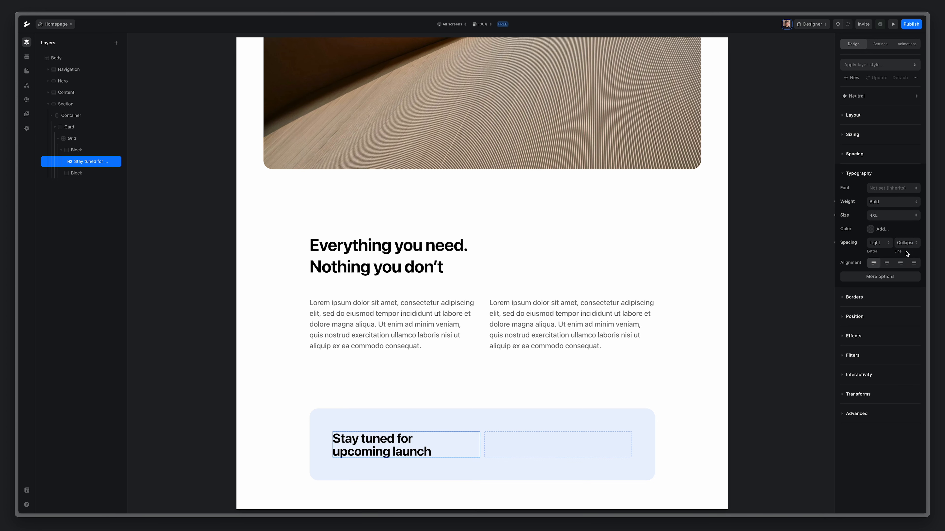
left_click(74, 173)
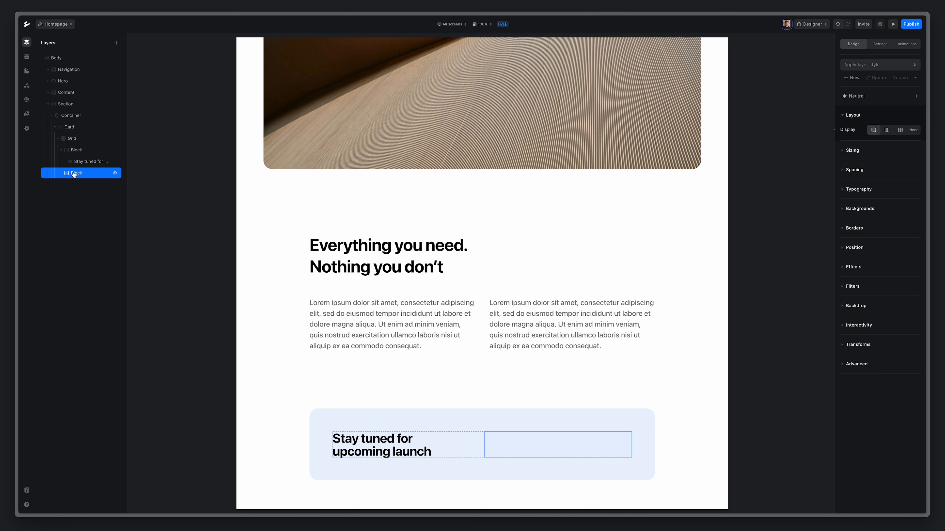
Insert a Data form in the empty block containing a text Input and a Button.
left_click(116, 44)
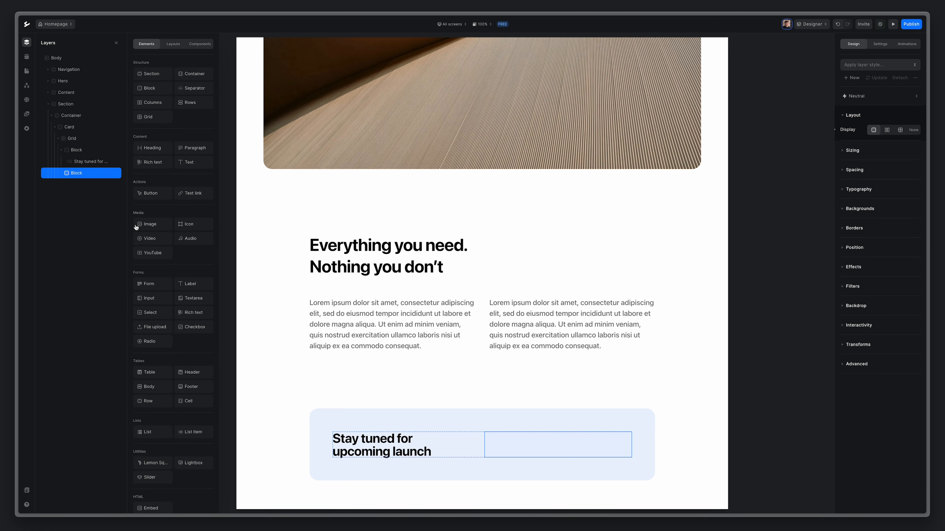
left_click(149, 284)
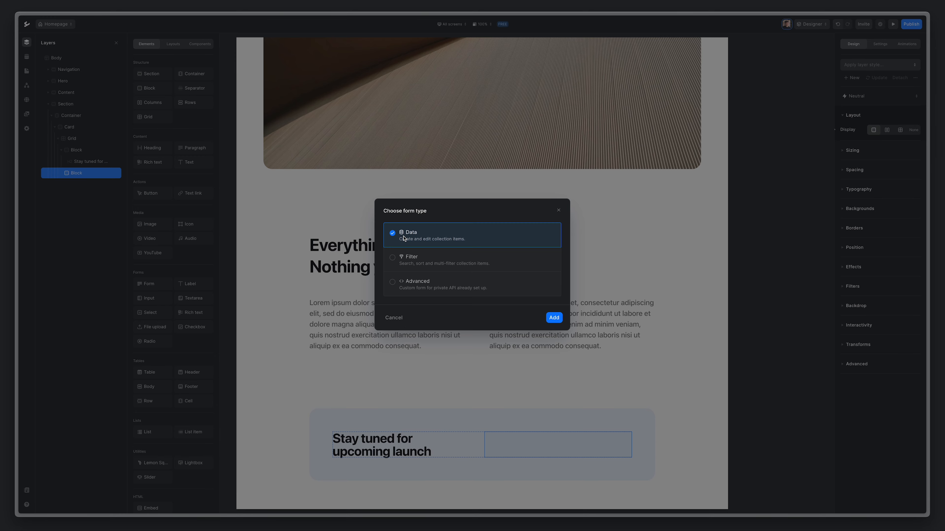
left_click(550, 317)
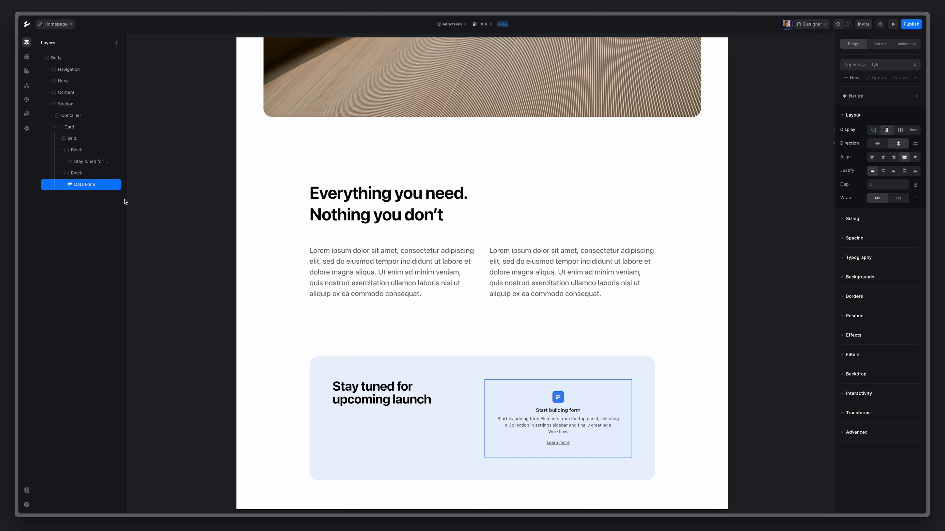
key("a")
left_click(152, 299)
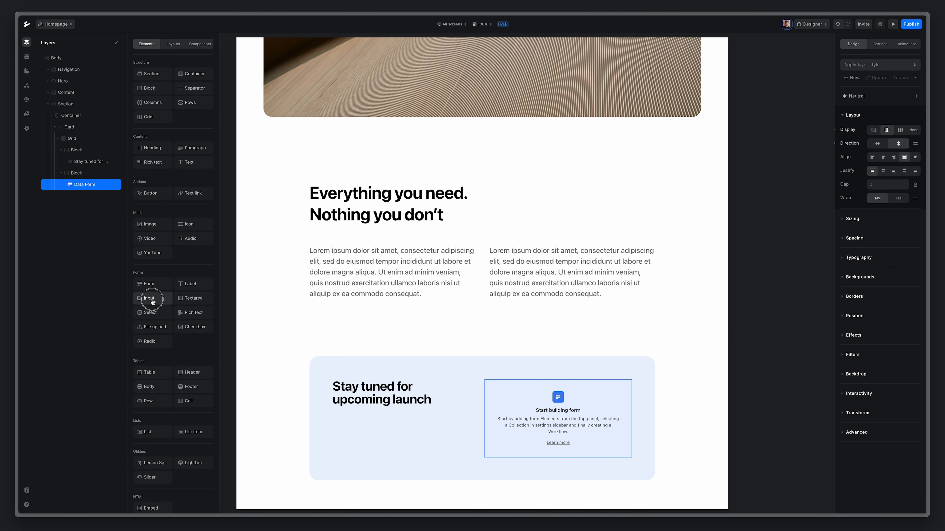
key("a")
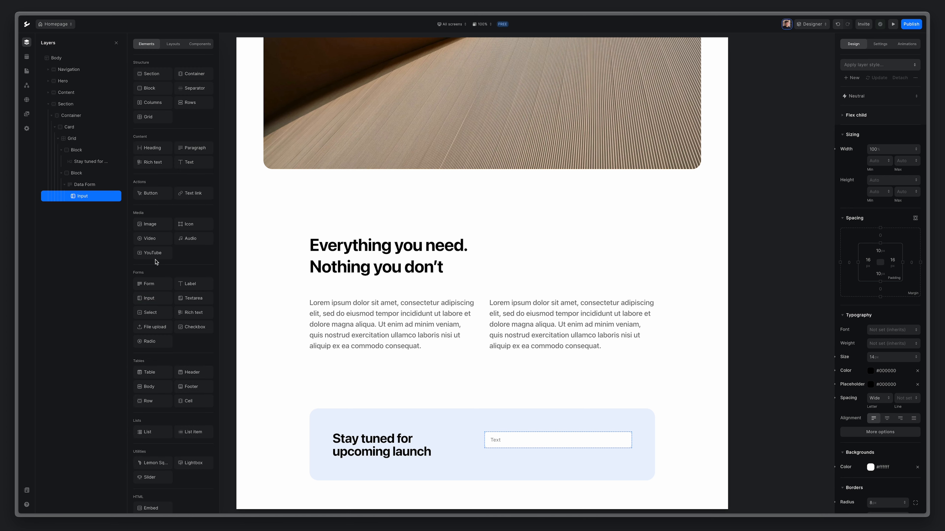
left_click(148, 193)
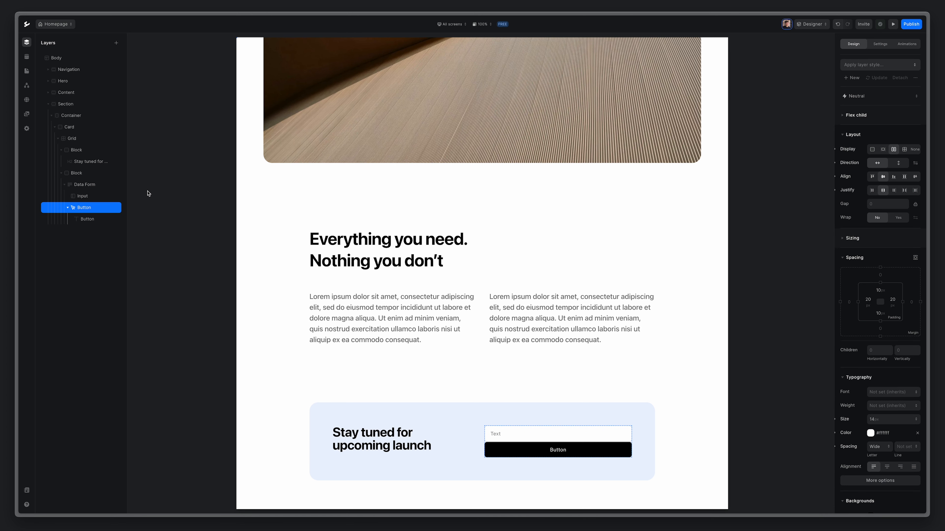
Arrange the form's input and button horizontally with a 12 px gap.
left_click(82, 185)
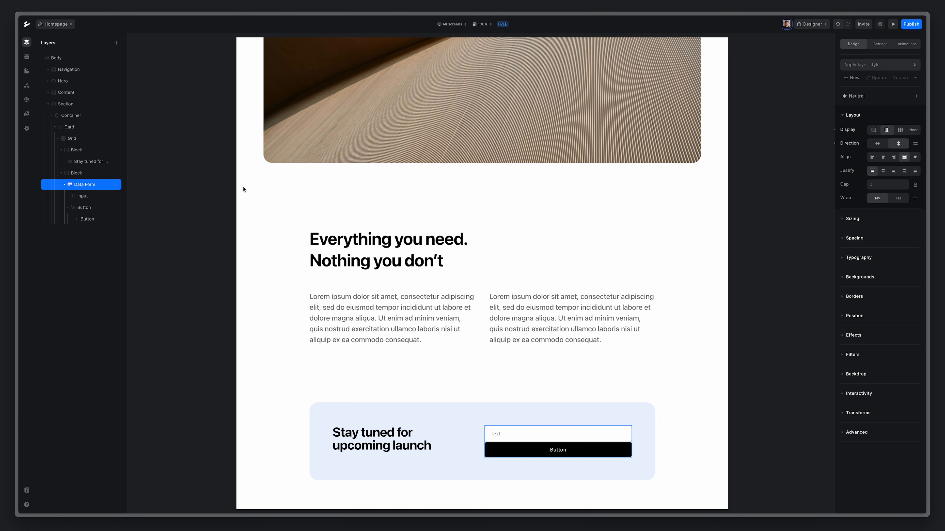
left_click(877, 144)
left_click(879, 184)
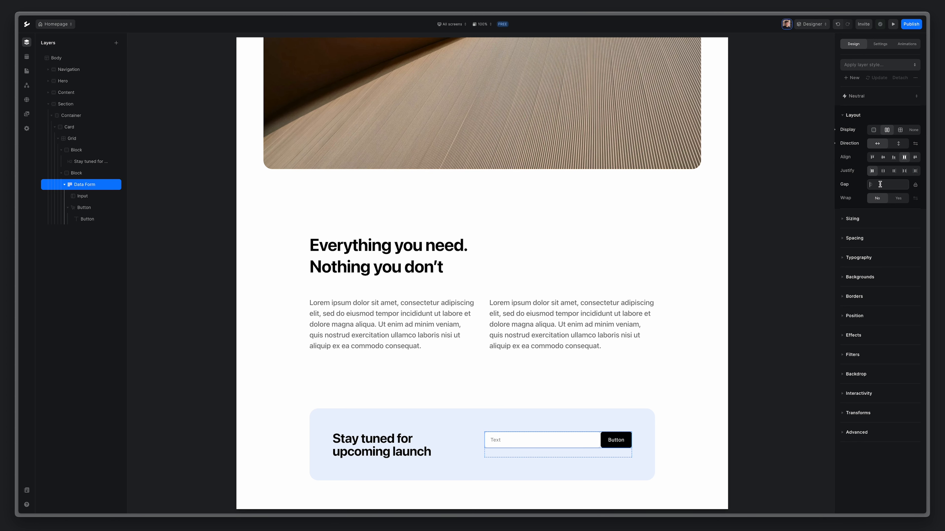
key("Return")
Make the form's text input fully rounded with border style None.
left_click(78, 201)
left_click(78, 201)
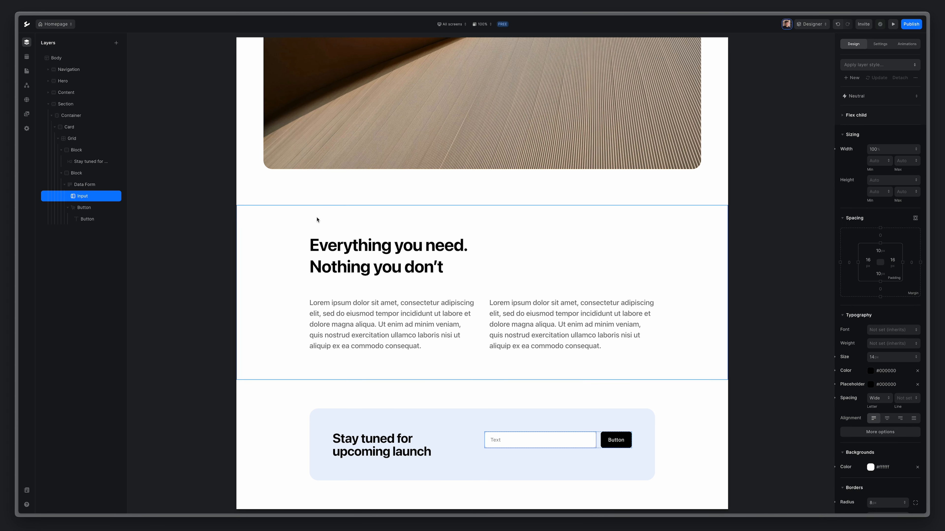
scroll(855, 337, "down", 3)
scroll(856, 337, "down", 5)
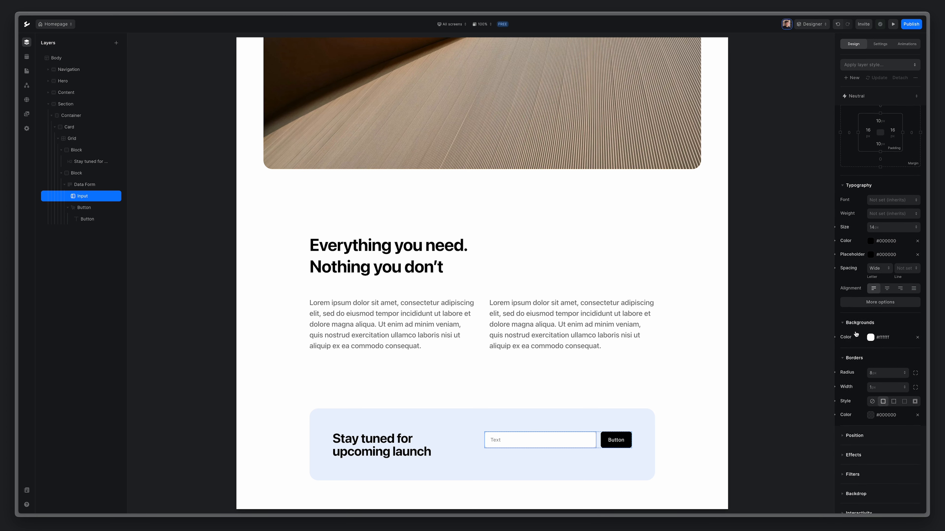
left_click(885, 326)
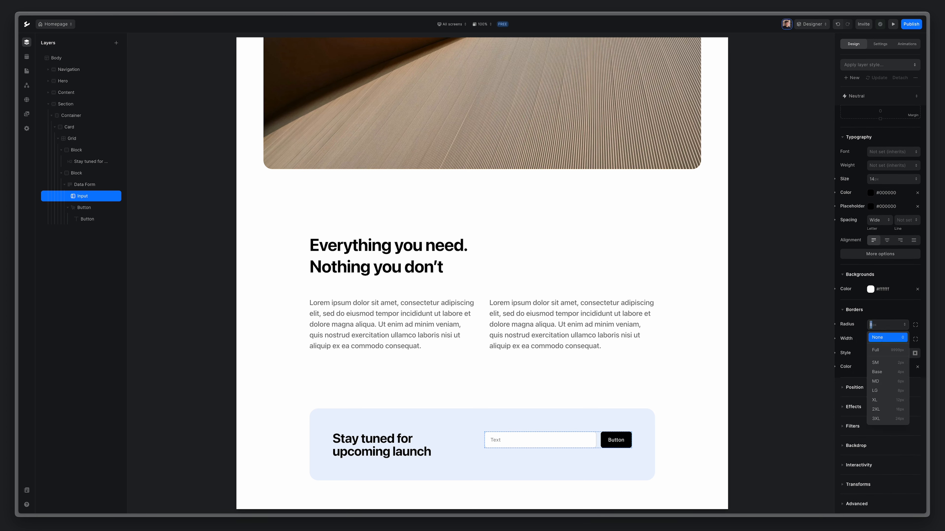
left_click(883, 351)
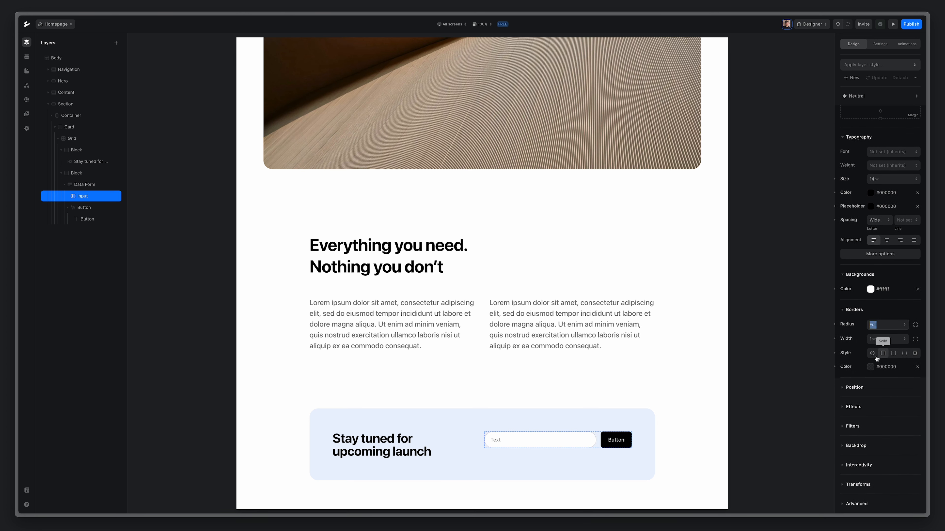
left_click(872, 353)
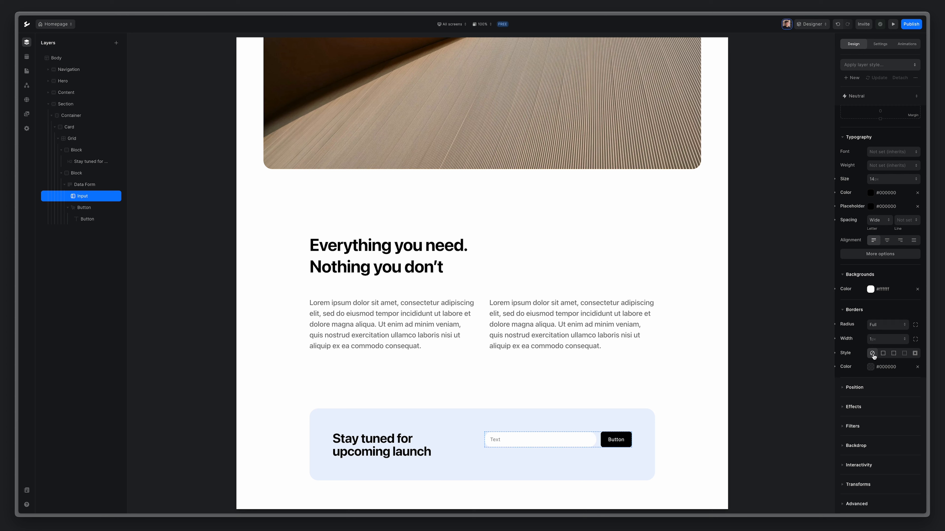
Set the input's padding to 22 px left/right and 12 px top/bottom.
scroll(874, 304, "up", 5)
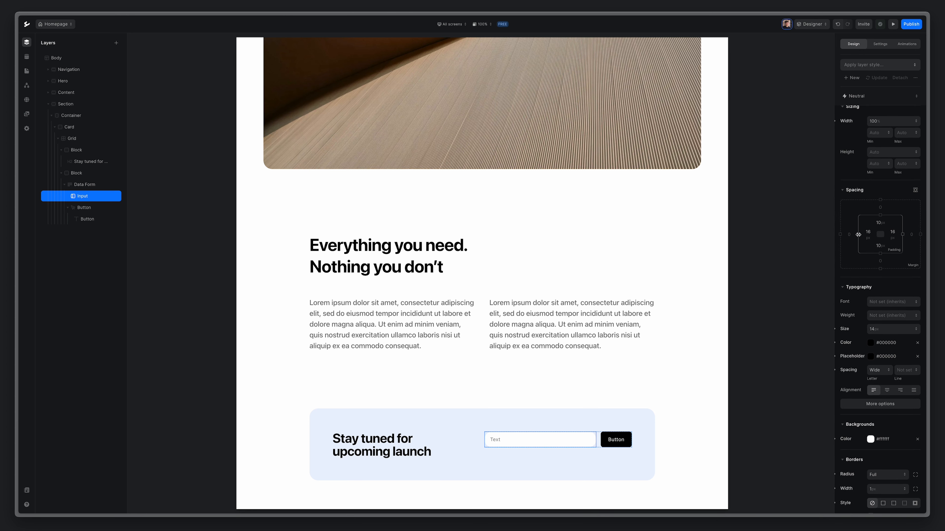
left_click_drag(857, 234, 853, 234)
scroll(881, 213, "down", 1)
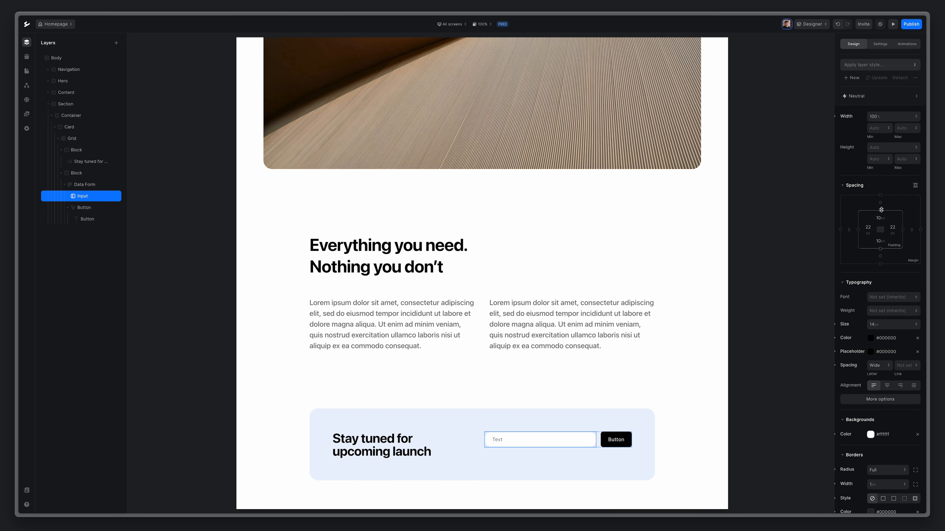
left_click_drag(881, 210, 880, 208)
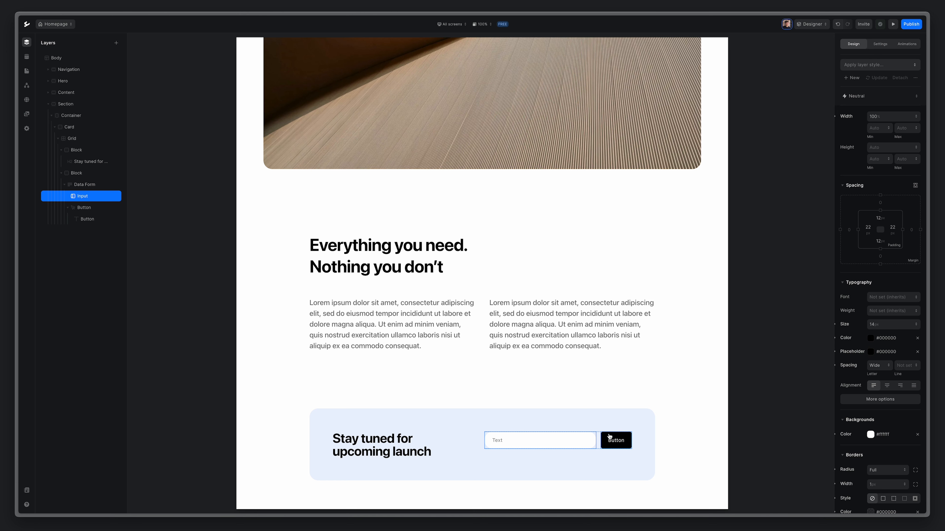
scroll(476, 405, "up", 10)
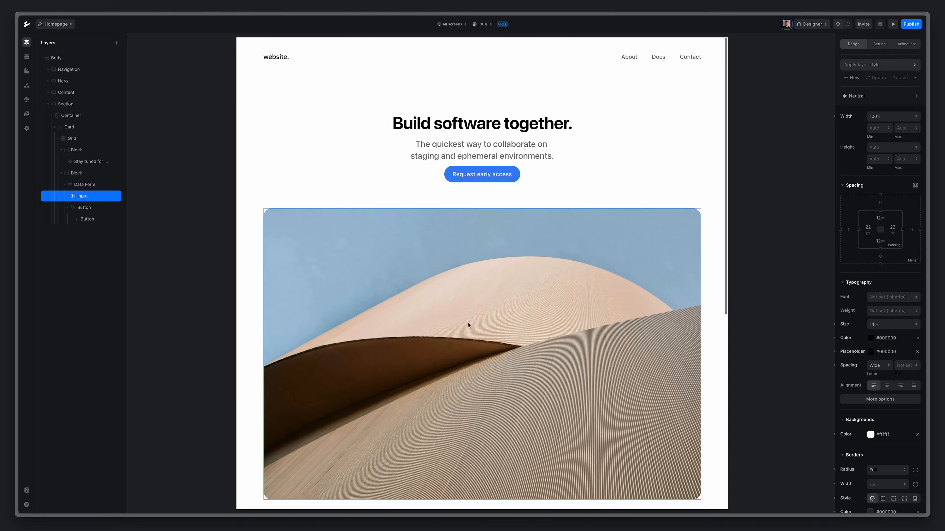
Save the hero's Request early access button styling as a new layer style 'Primary button'.
left_click(474, 182)
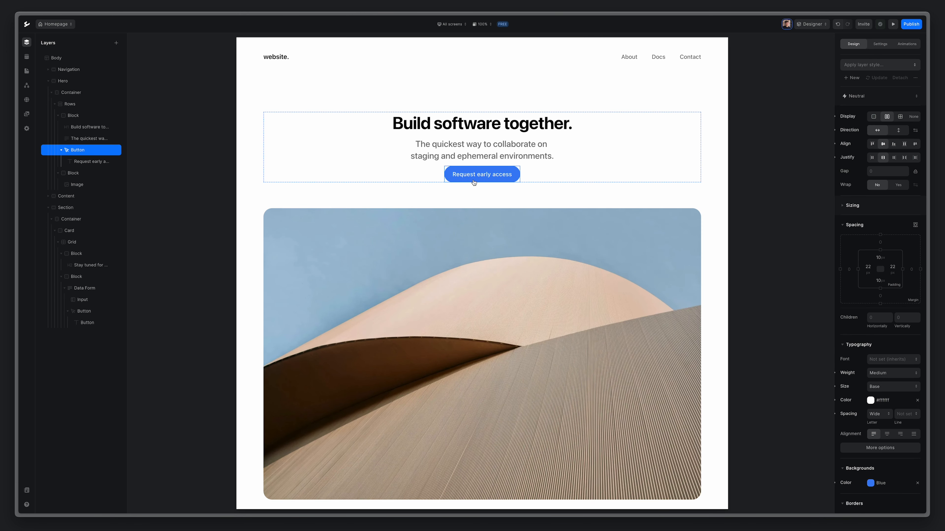
right_click(474, 182)
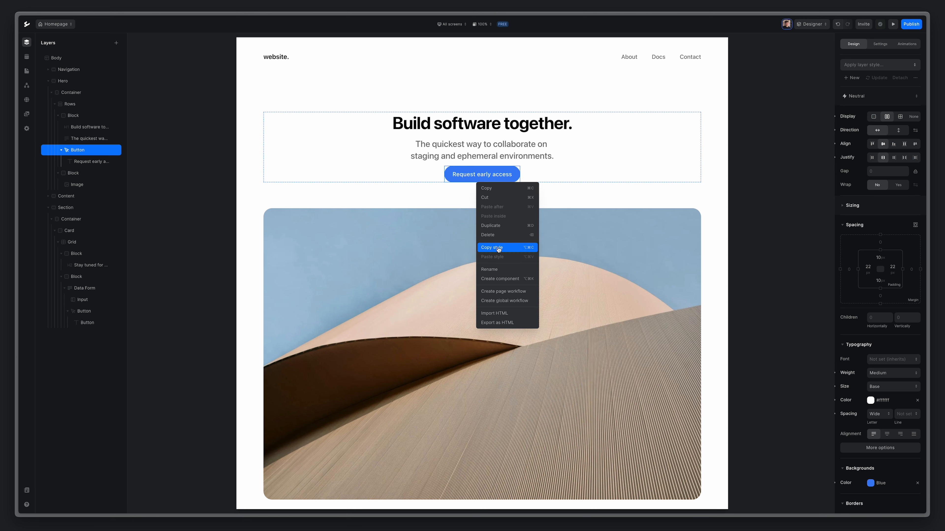
left_click(470, 183)
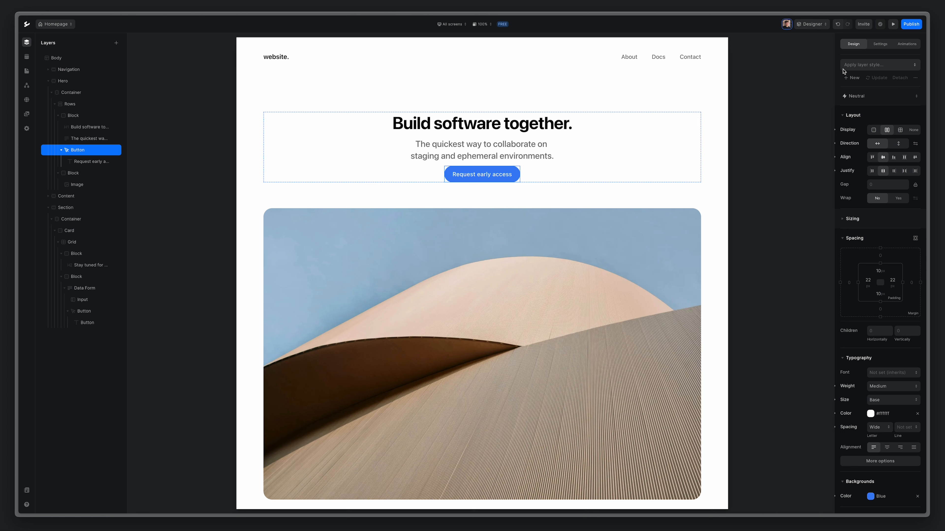
left_click(912, 69)
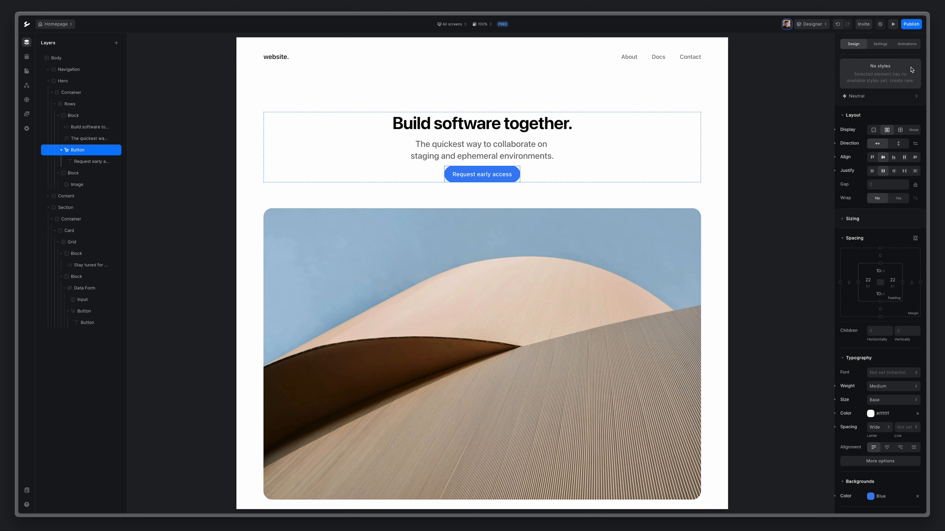
left_click(881, 64)
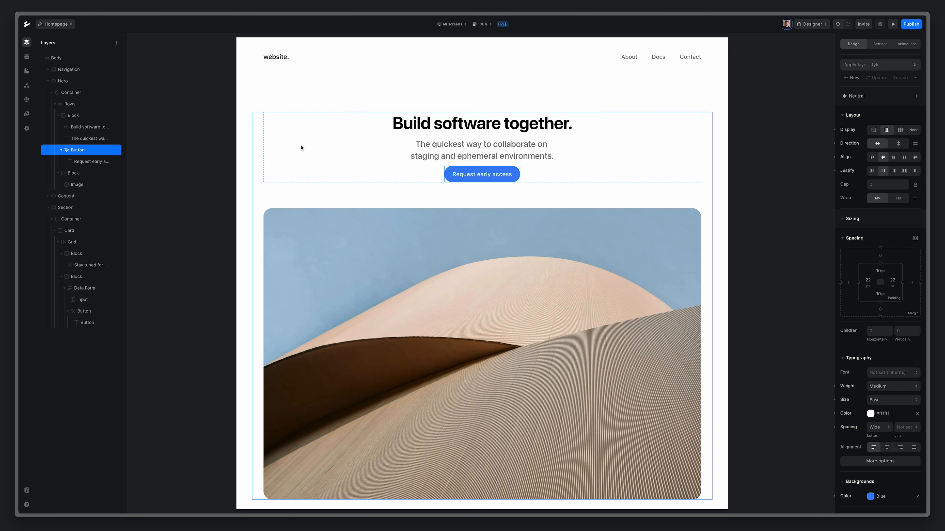
left_click(850, 80)
type("Primary button")
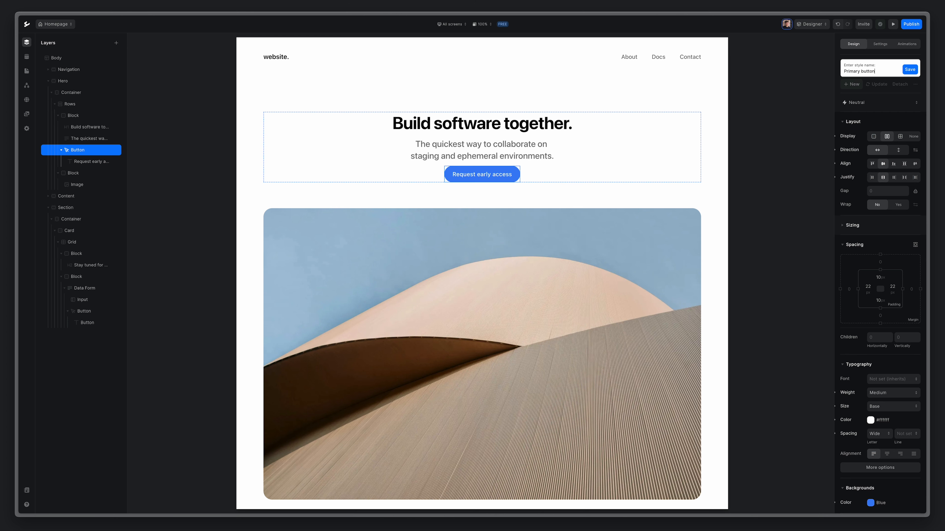
left_click(910, 71)
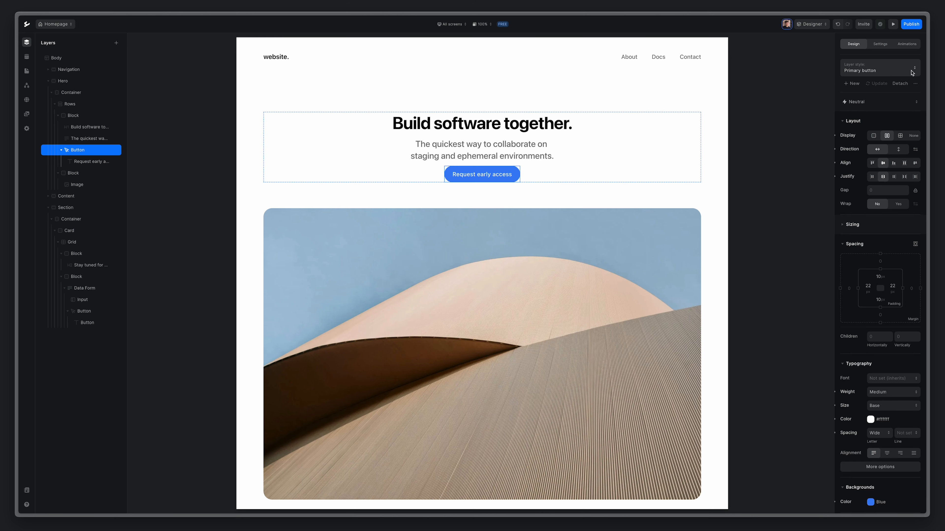
scroll(458, 225, "down", 8)
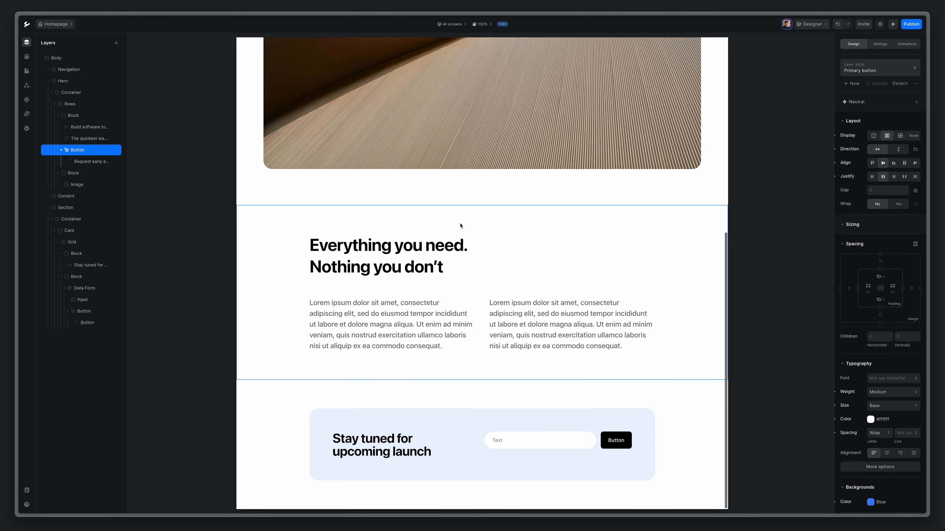
Apply the Primary button layer style to the signup card's button.
left_click(613, 436)
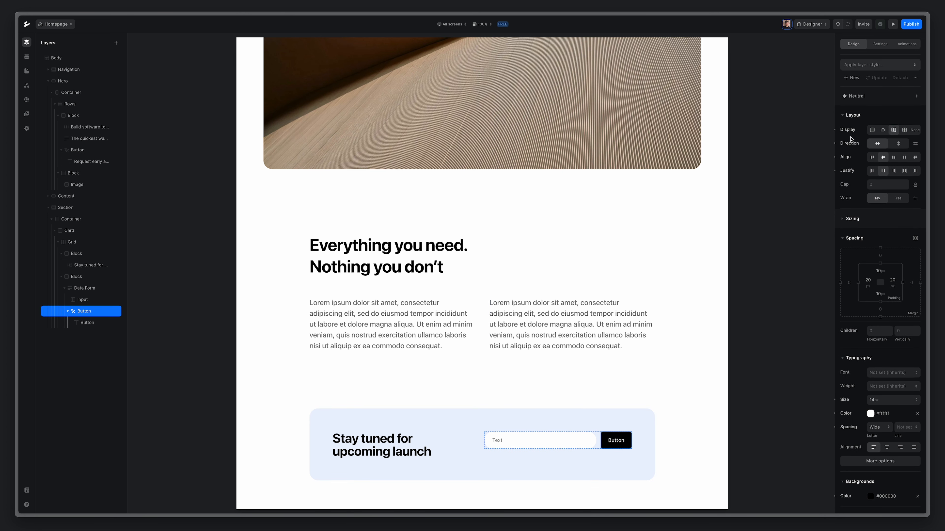
left_click(884, 67)
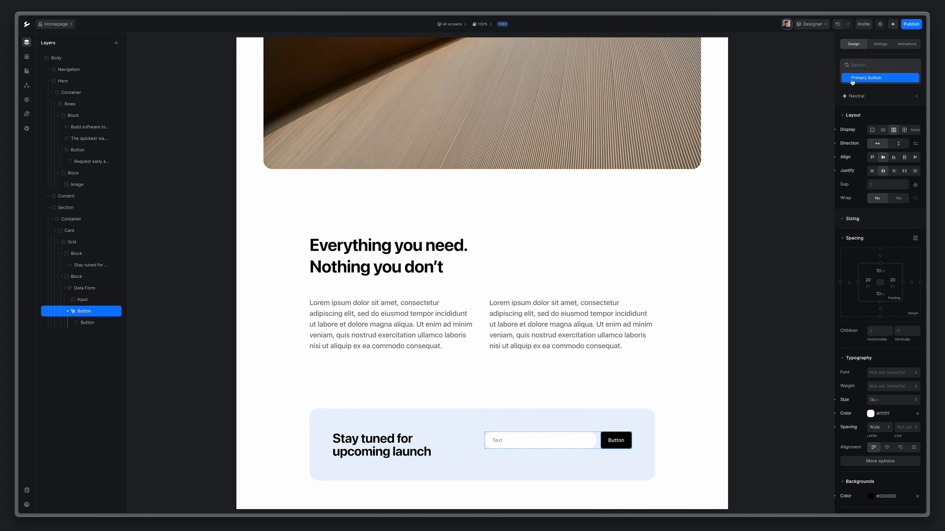
left_click(891, 79)
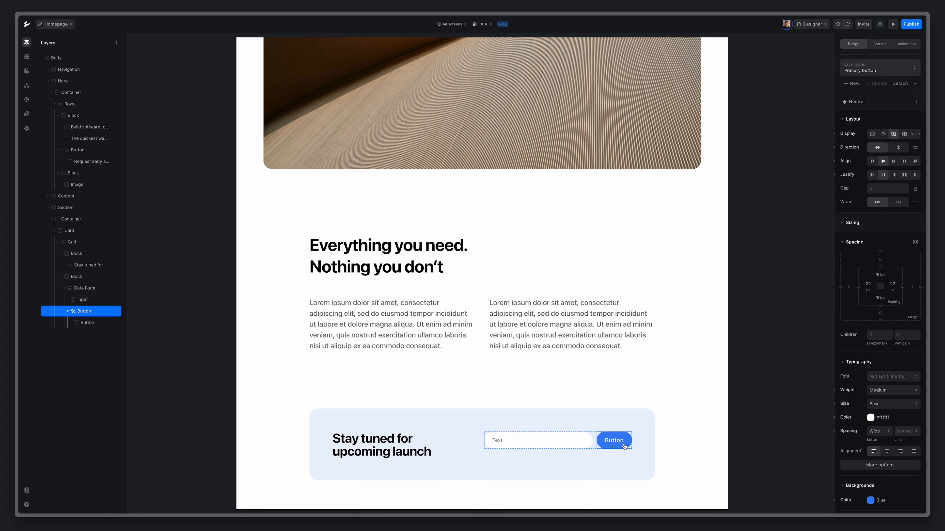
Change the button's label to 'Subscribe'.
double_click(610, 441)
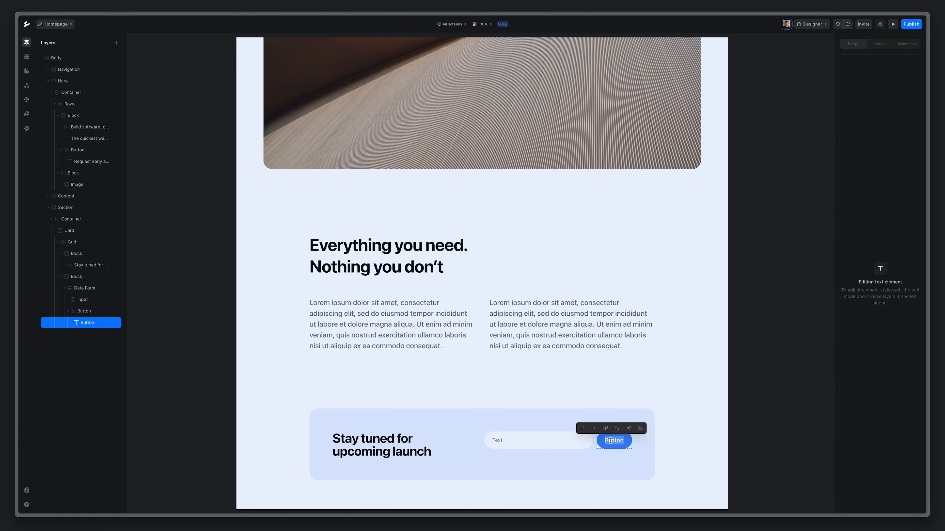
type("Subscribe")
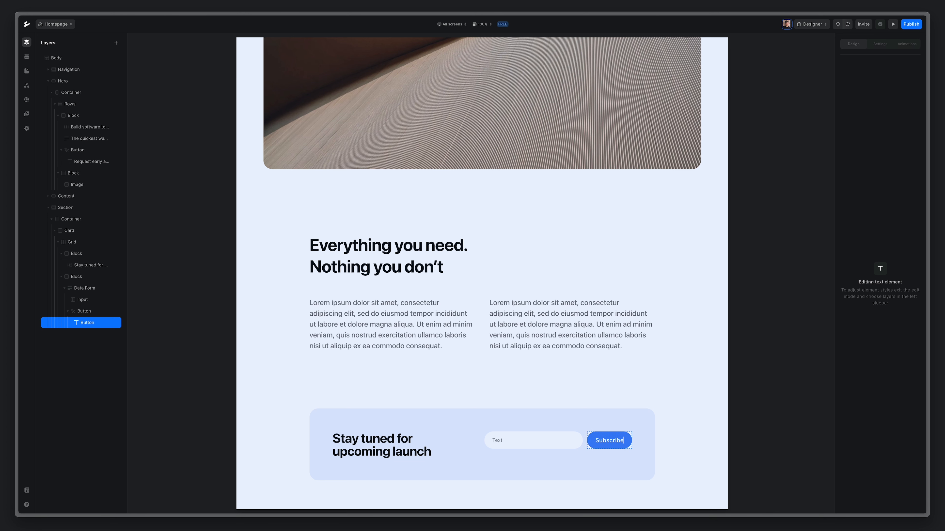
key("Escape")
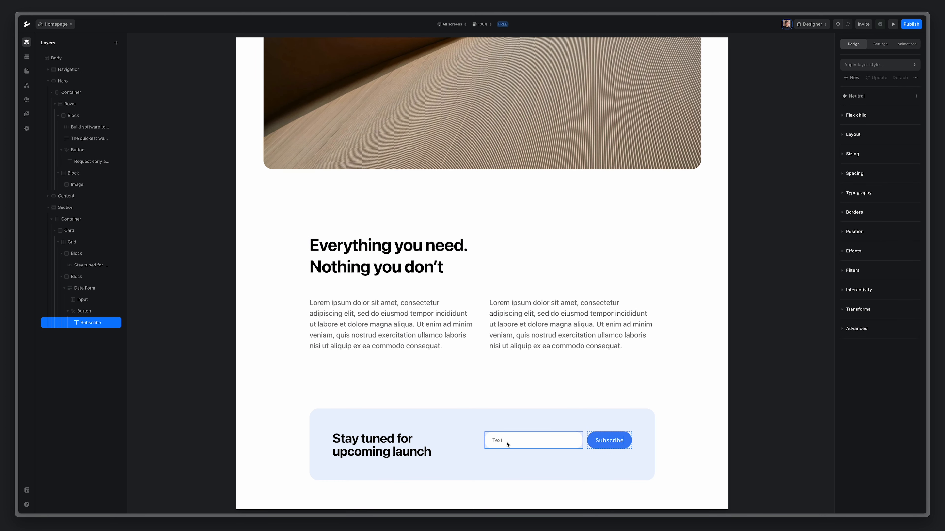
left_click(502, 442)
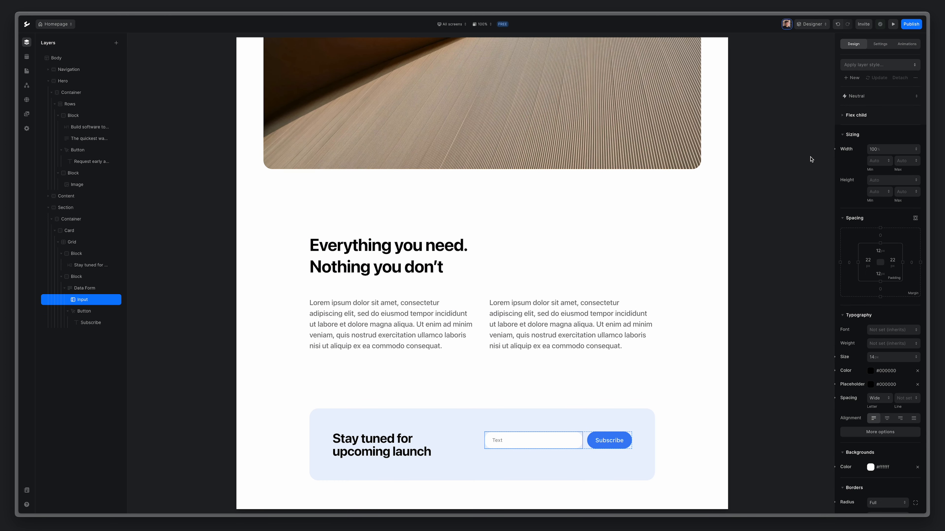
Replace the input's placeholder 'Text' with 'Email address' in its settings.
left_click(877, 46)
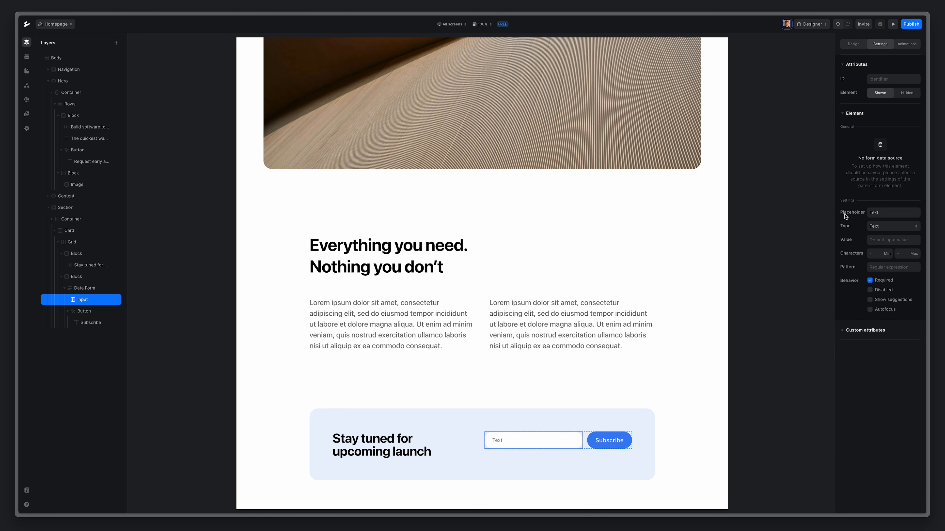
left_click(849, 216)
type("Email address")
key("Return")
Create a new blank collection named Subscribers.
left_click(25, 59)
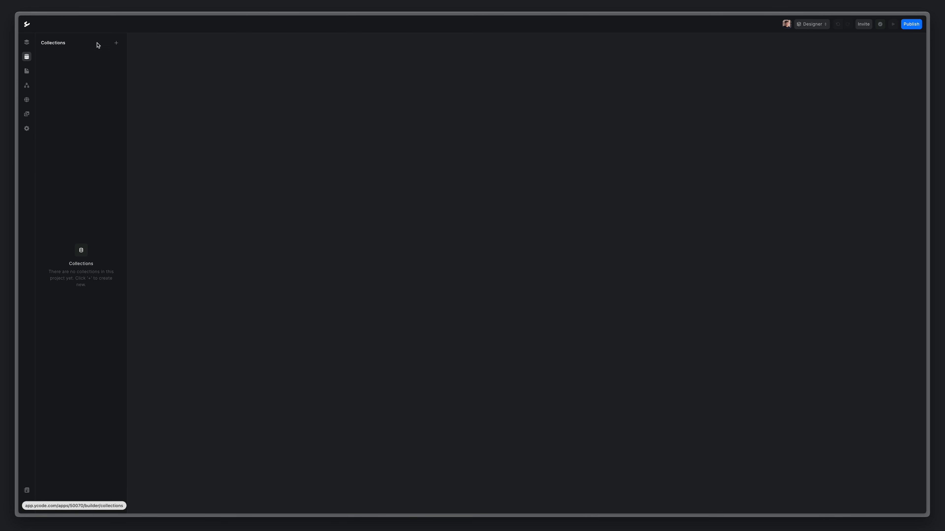
left_click(116, 42)
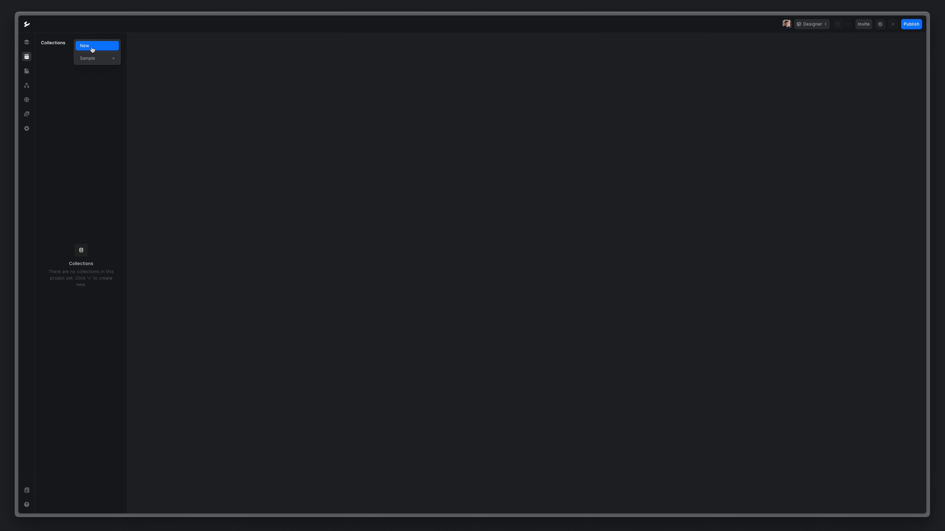
left_click(93, 50)
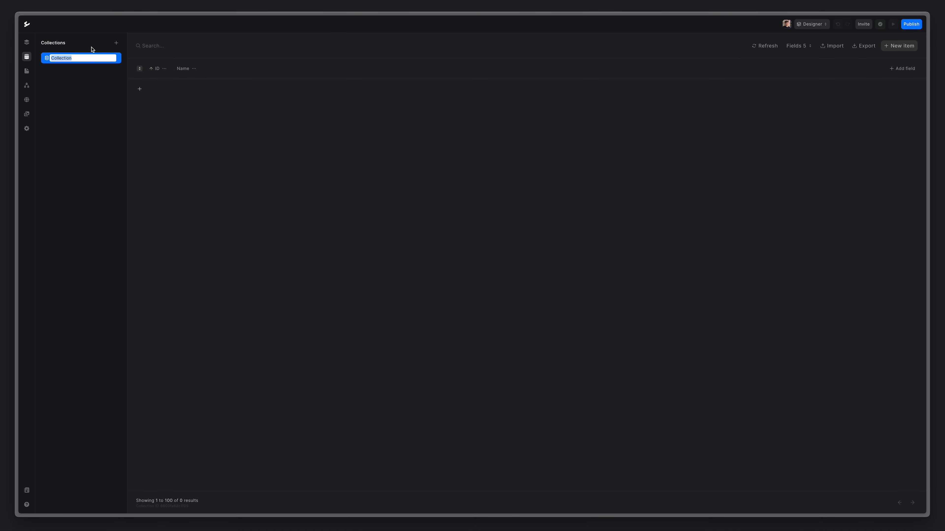
type("Subscribers")
key("Return")
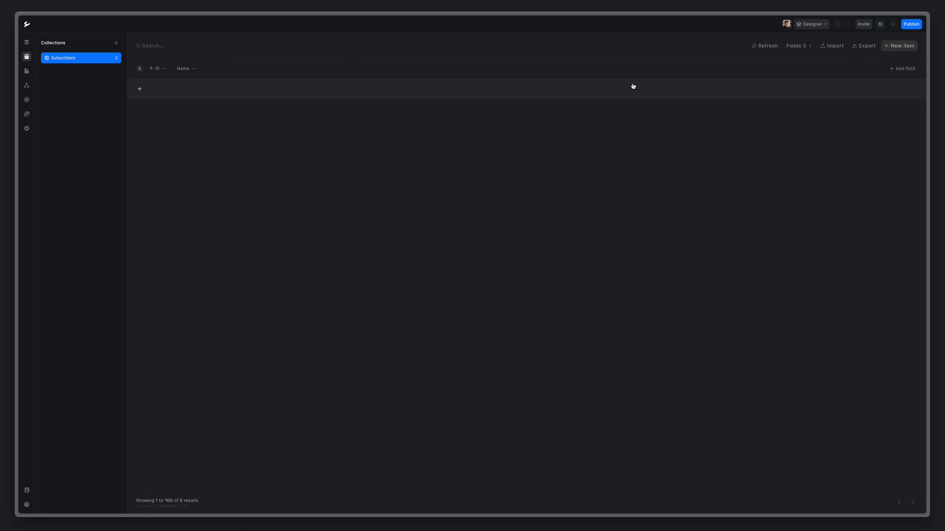
Add an Email-type field named Email to Subscribers and return to the page layers.
left_click(899, 69)
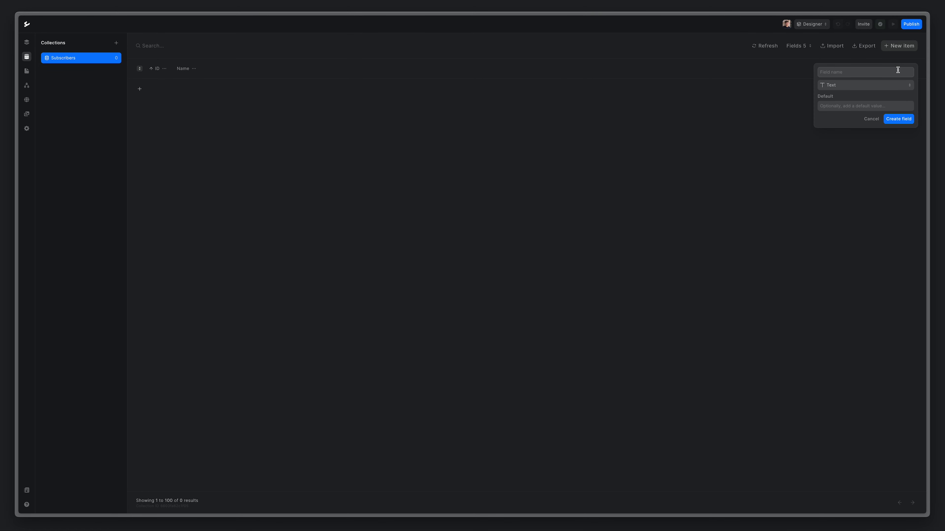
type("Email")
left_click(859, 85)
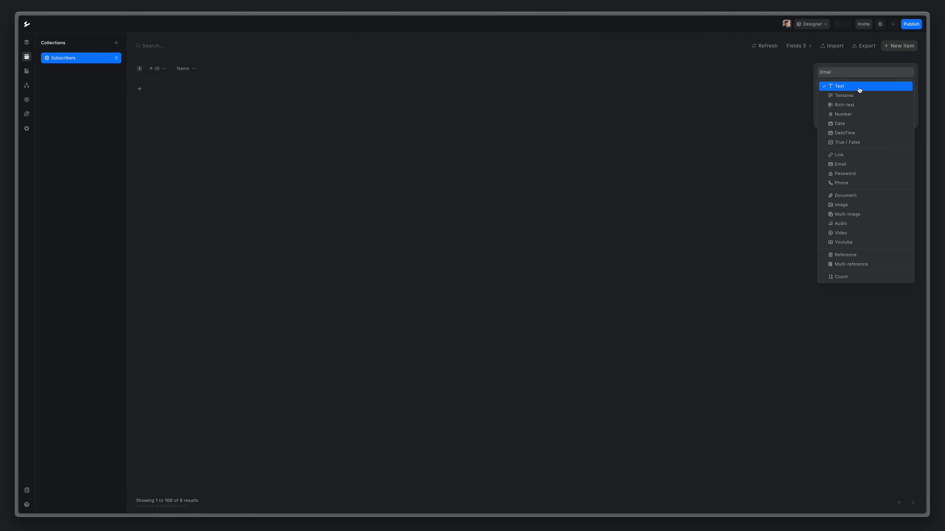
left_click(852, 164)
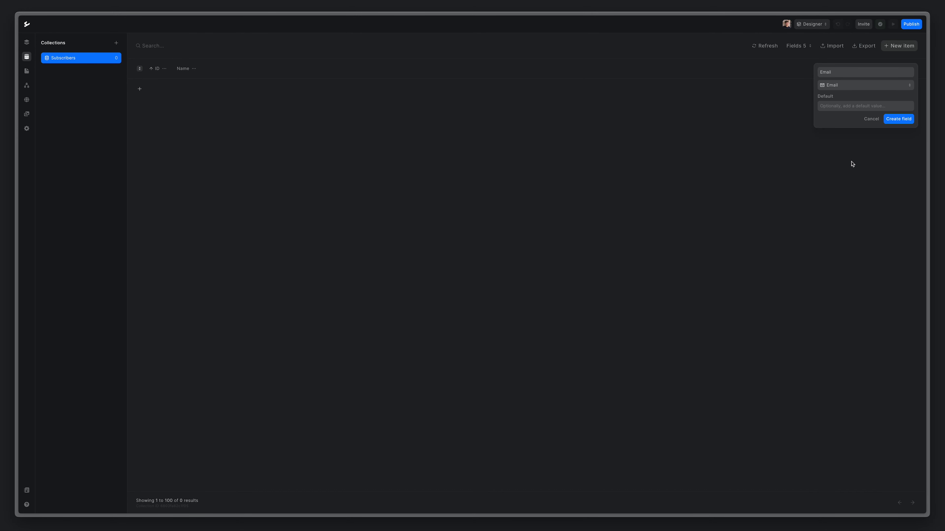
left_click(904, 121)
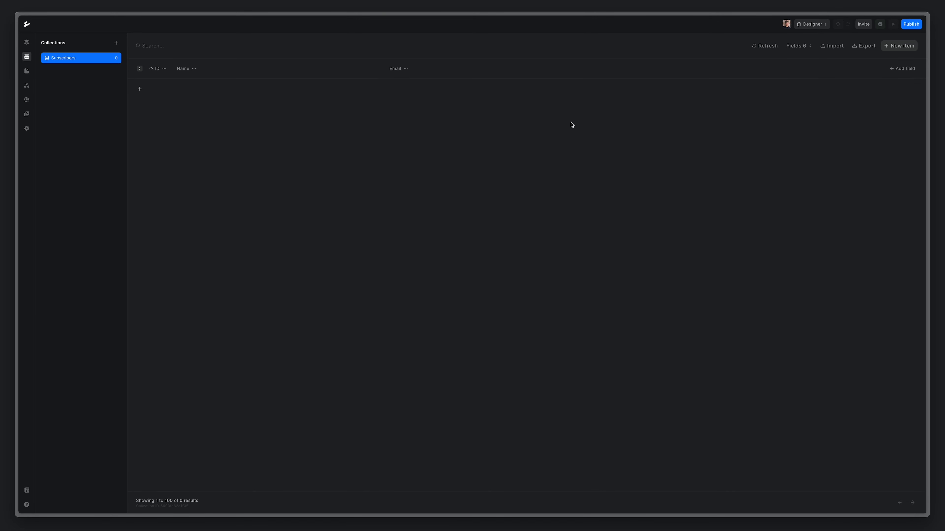
left_click(29, 46)
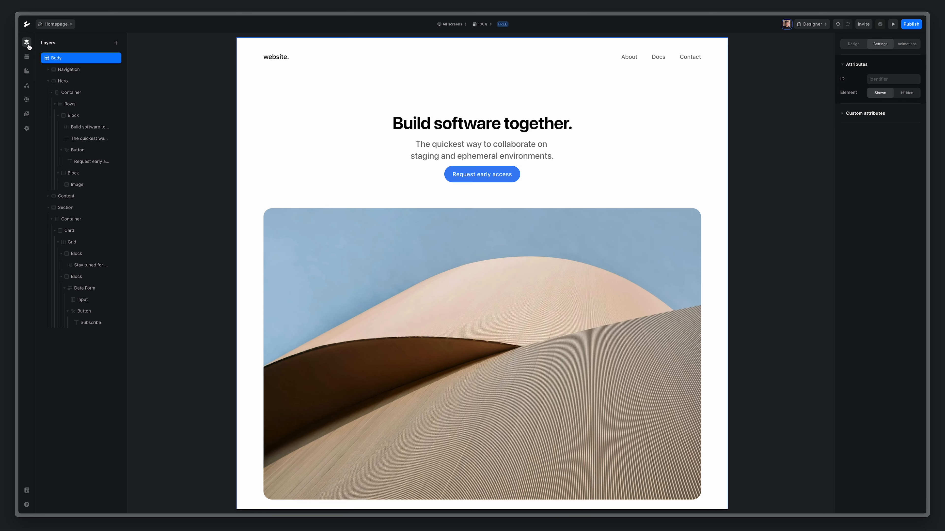
Set the signup Data Form's source to the Subscribers collection.
left_click(89, 289)
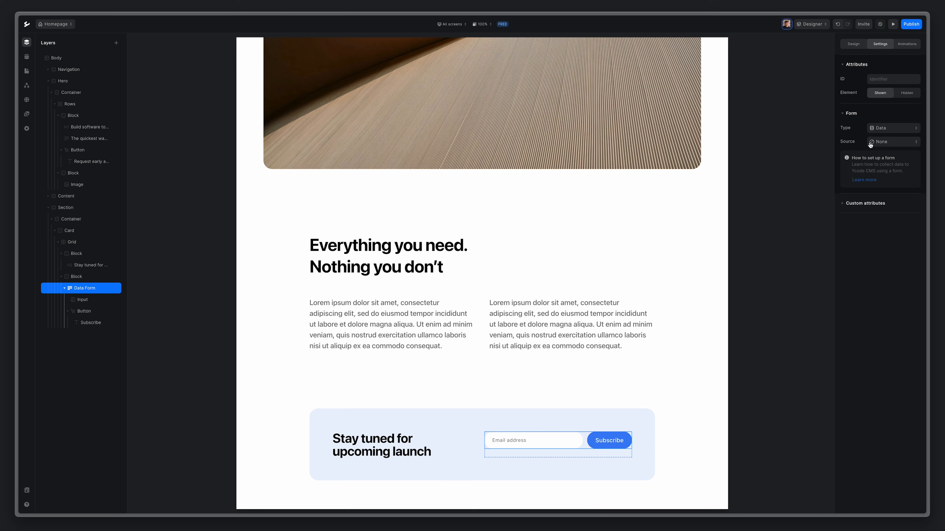
left_click(894, 141)
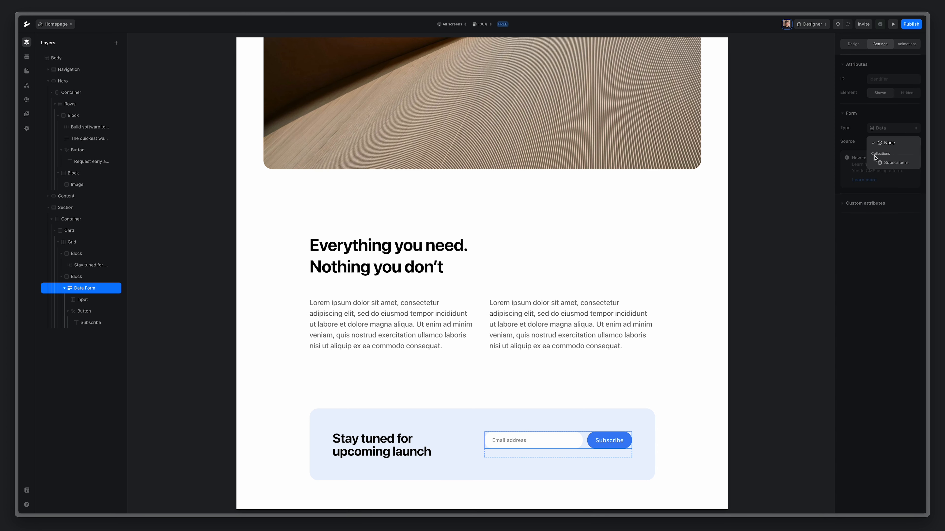
left_click(905, 164)
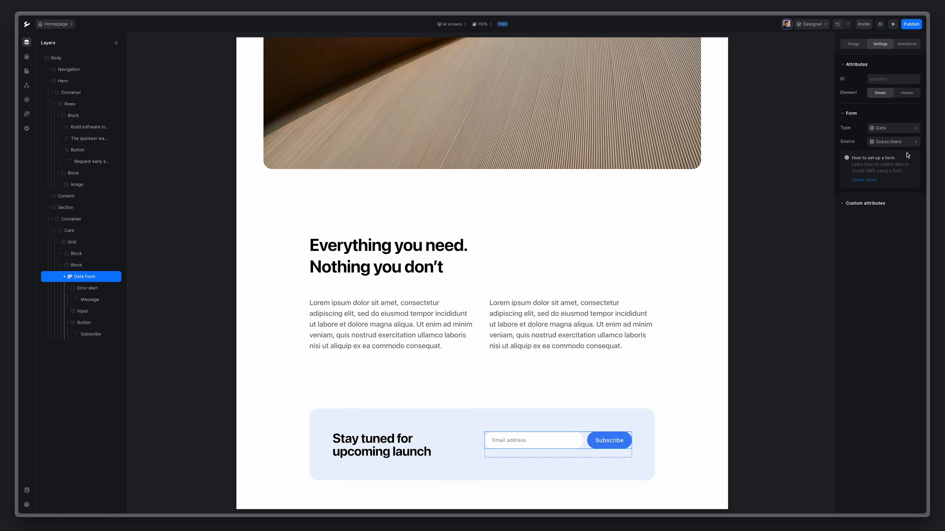
Map the form's email input to the Subscribers Email field.
left_click(519, 442)
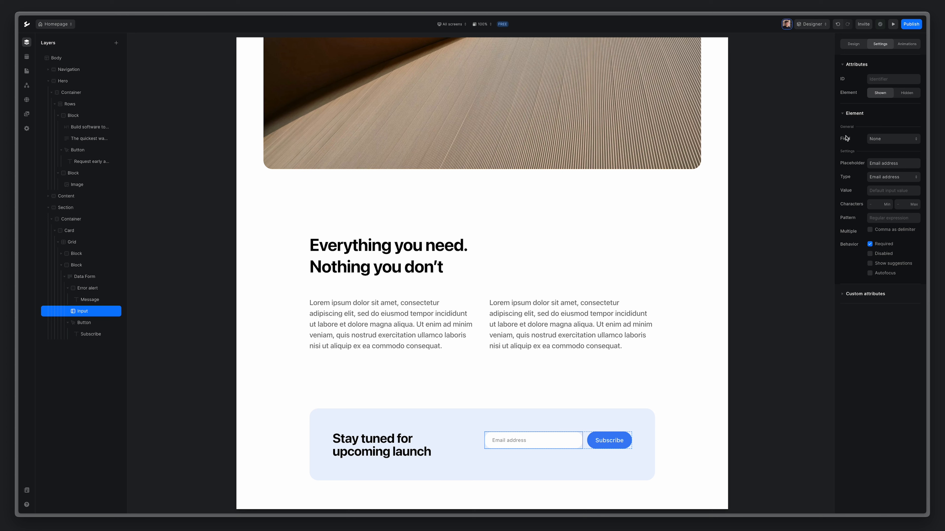
left_click(885, 140)
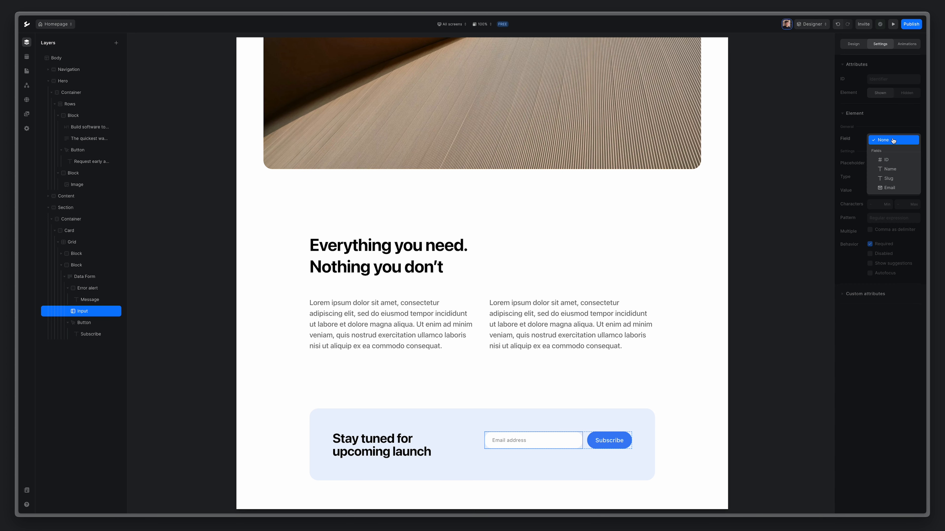
left_click(901, 188)
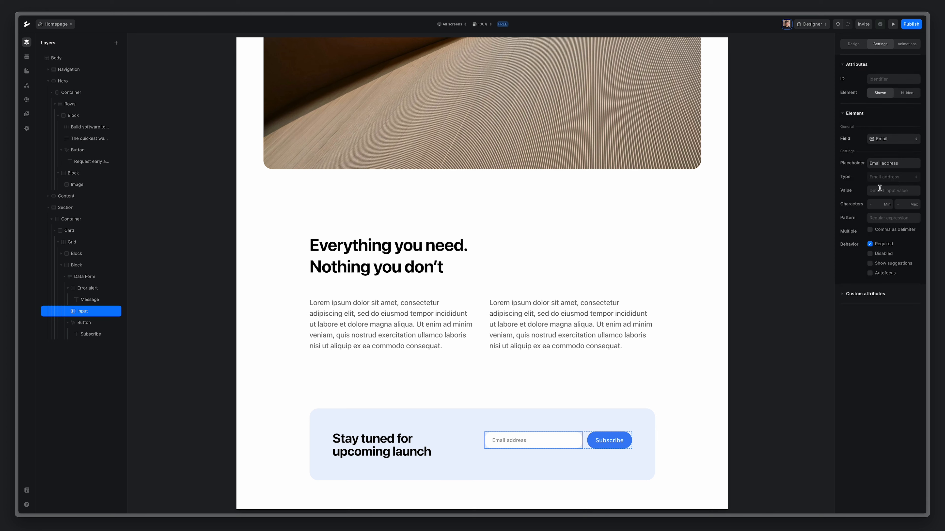
left_click(88, 323)
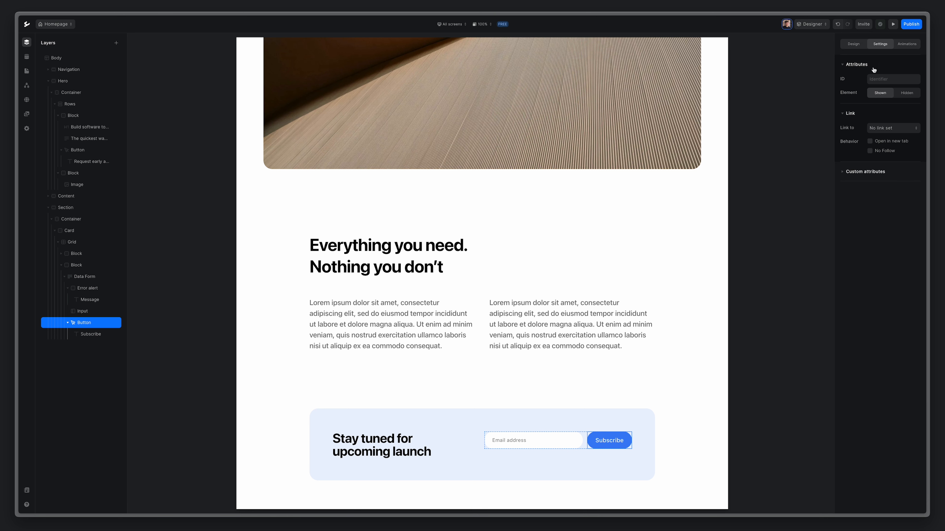
Set the Subscribe button's ID to button-subscribe, then bring up the empty Workflows panel.
left_click(890, 79)
type("button-subscribe")
left_click(27, 85)
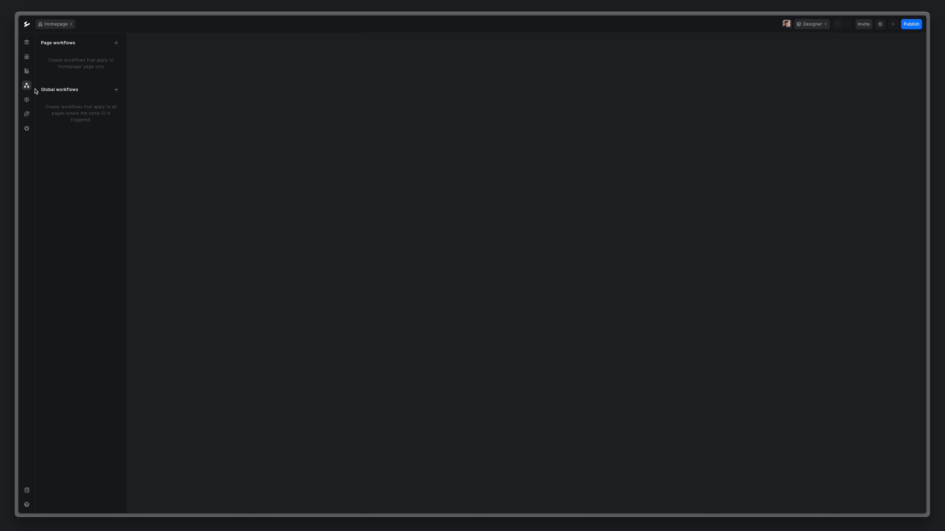
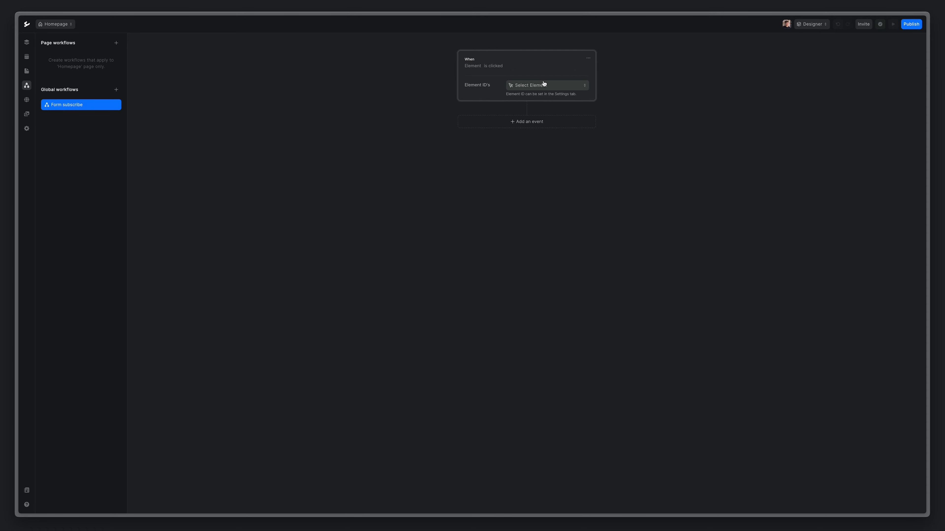
Set the Form subscribe workflow trigger to clicks on button-subscribe, ready for a follow-up event.
left_click(532, 86)
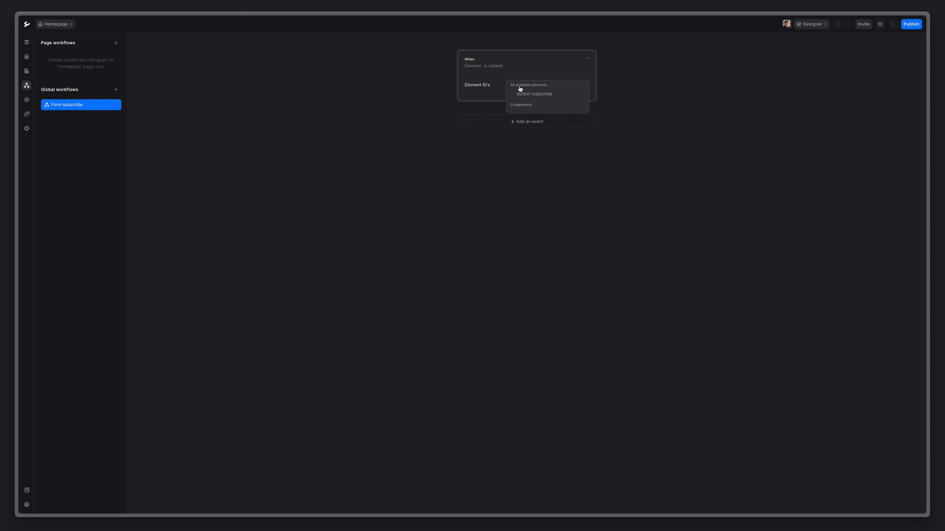
left_click(563, 96)
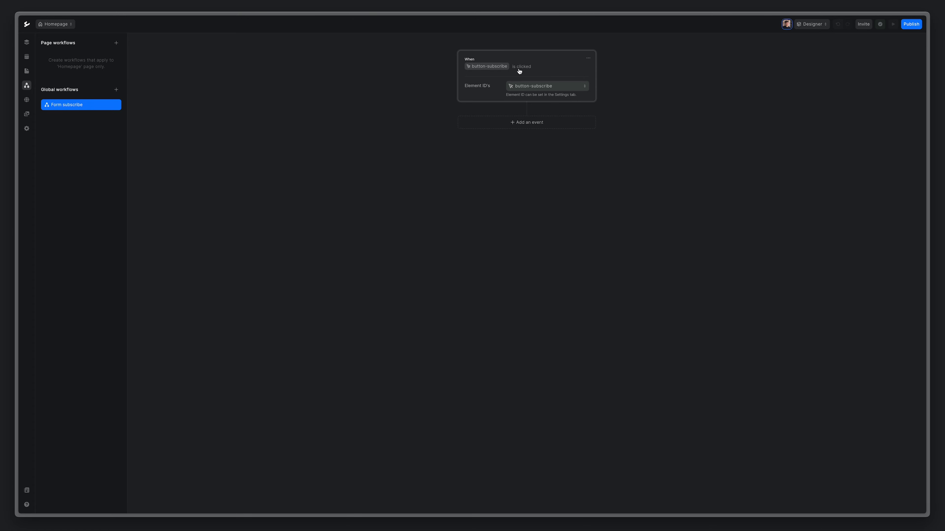
left_click(467, 125)
Add a Data > Submit form step that creates a Subscribers record, then return to the page layers.
mouse_move(466, 116)
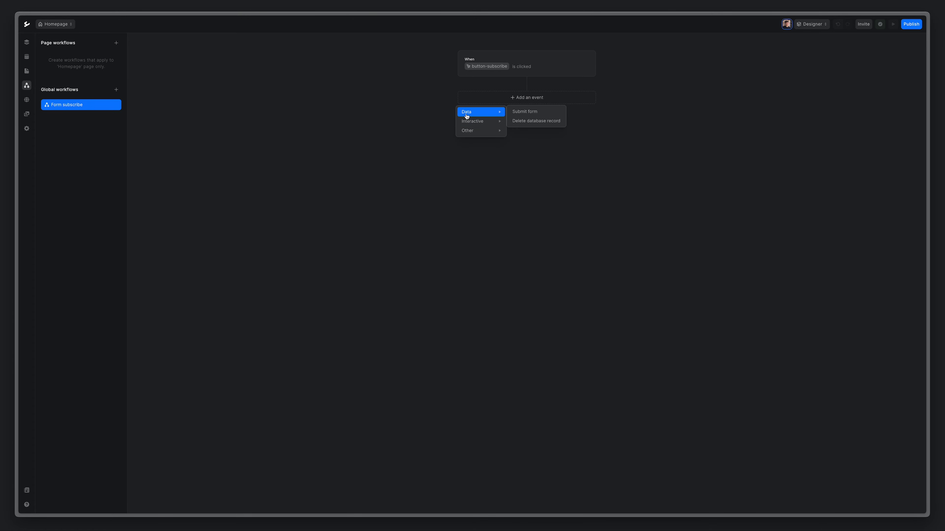
left_click(535, 114)
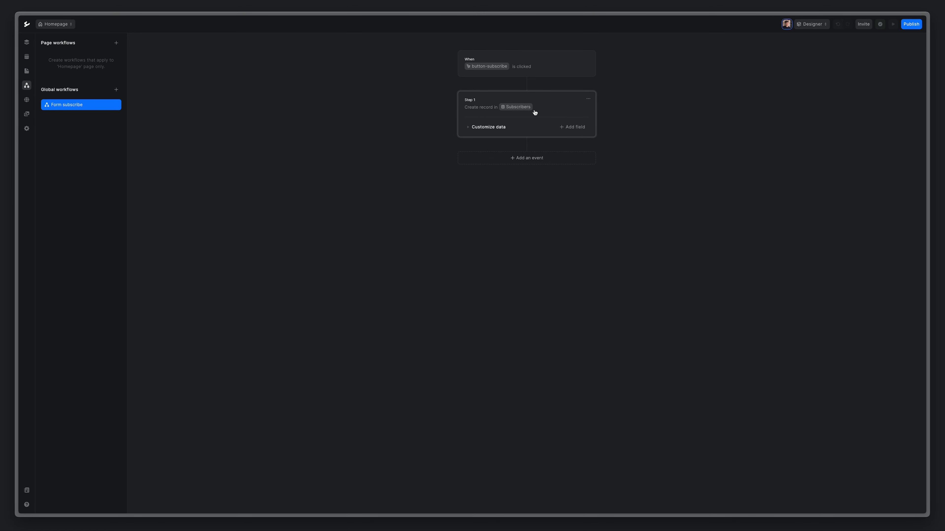
left_click(27, 43)
scroll(409, 237, "down", 5)
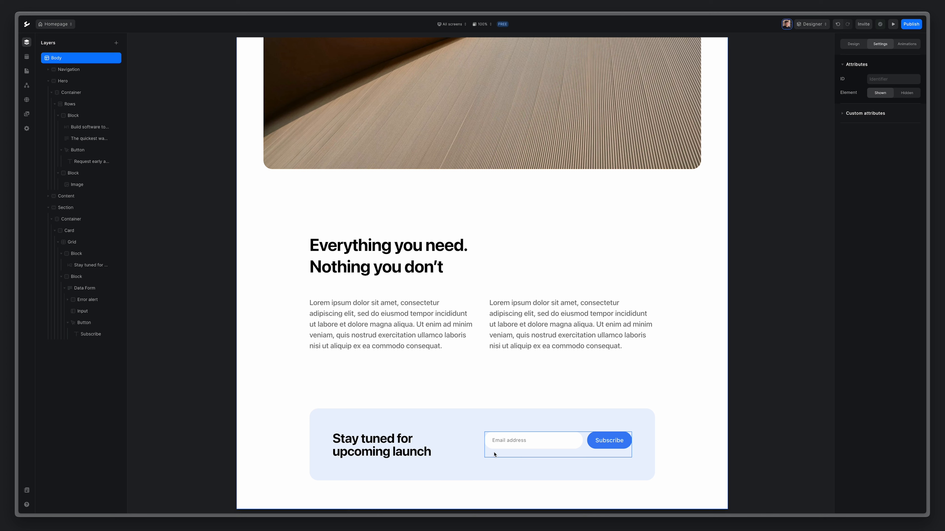
Set the subscribe card's Grid to Align Center and launch the live page preview.
left_click(61, 253)
left_click(61, 266)
left_click(77, 245)
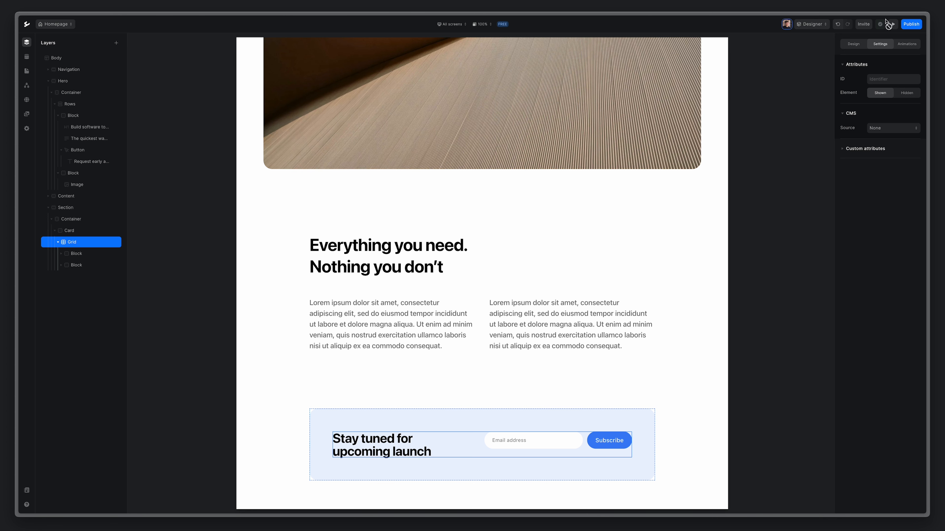
left_click(853, 45)
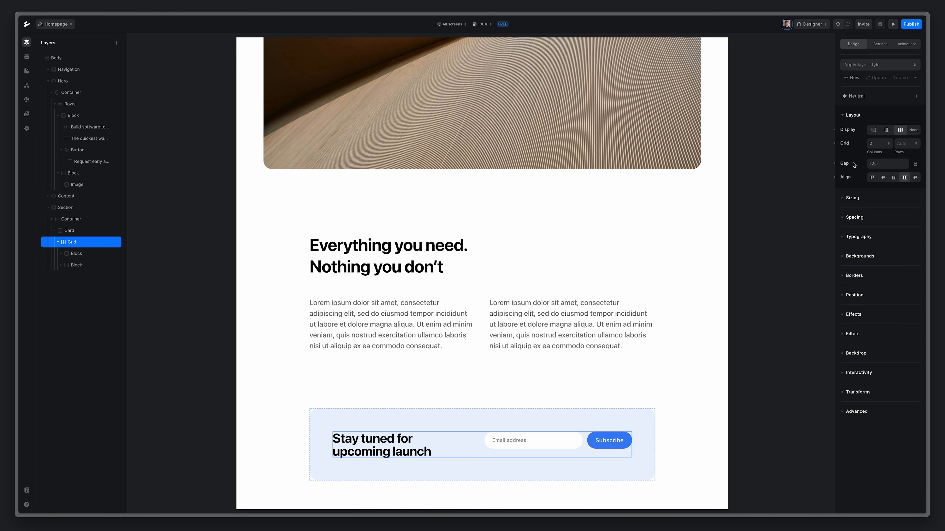
left_click(882, 179)
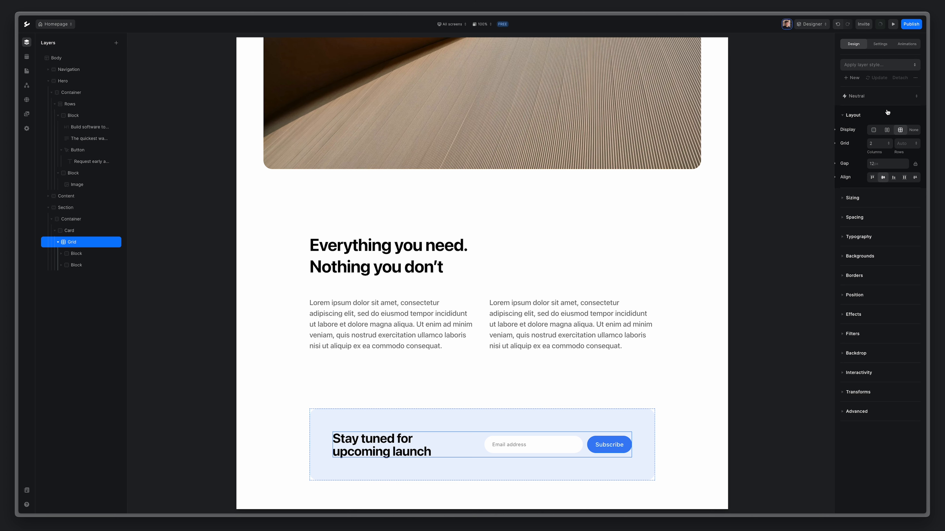
left_click(893, 25)
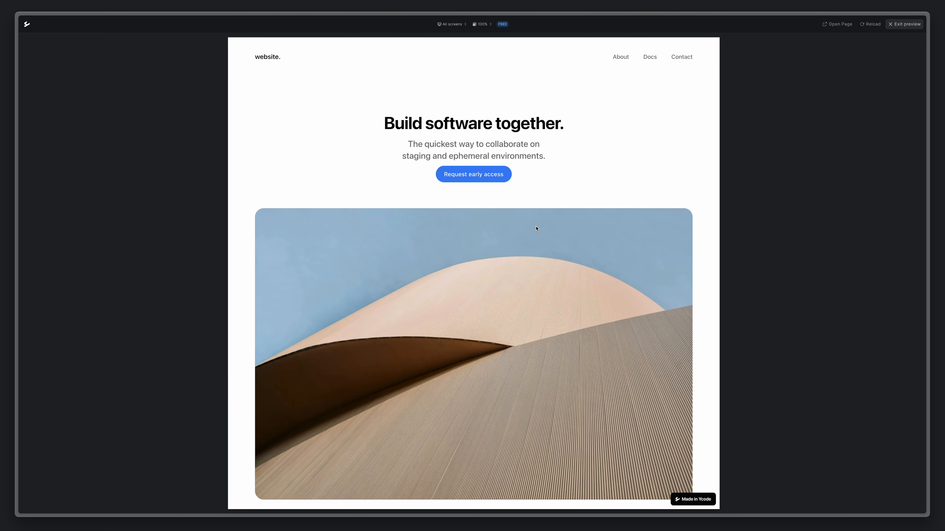
Submit a test e-mail address through the preview's Subscribe form, then exit the preview.
scroll(534, 234, "down", 10)
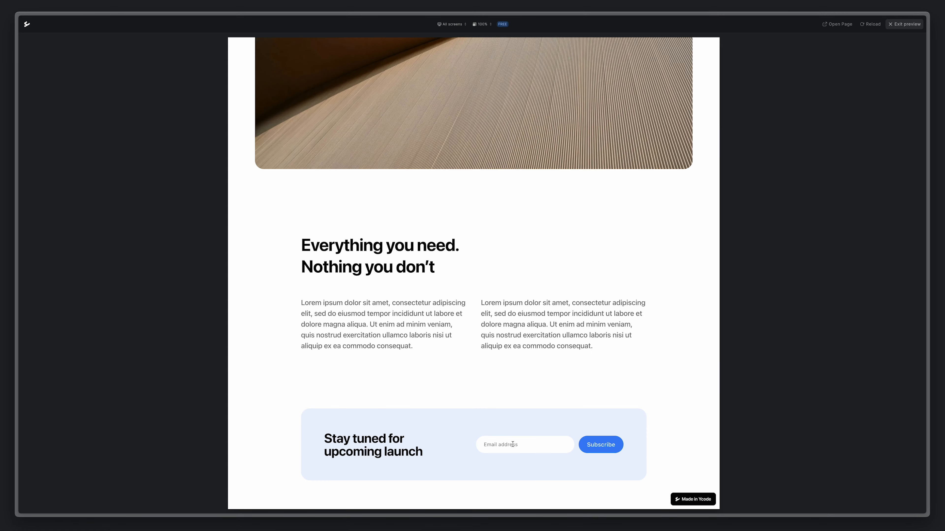
left_click(602, 447)
left_click(906, 24)
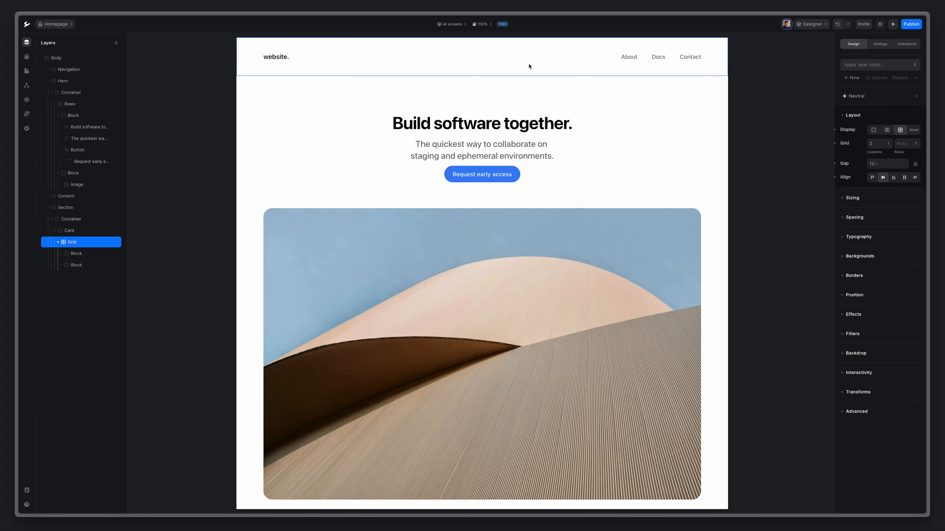
Refresh the Subscribers collection to show the new test record, then return to the Layers view.
left_click(26, 56)
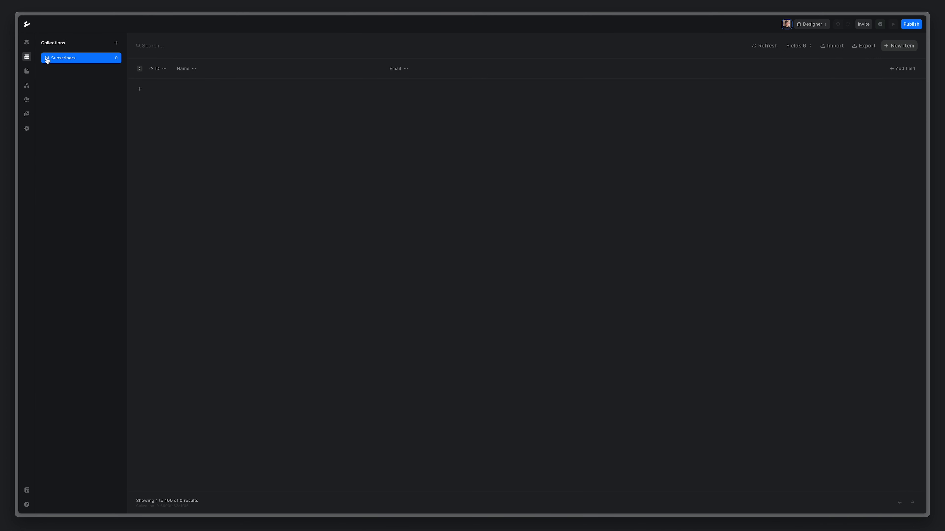
left_click(764, 50)
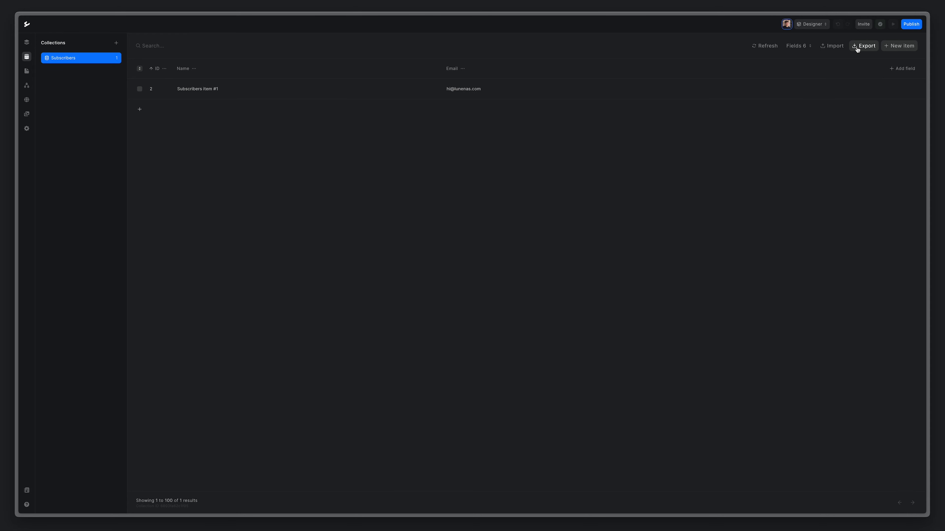
left_click(21, 43)
Select the subscribe card and switch editing to the MD Screens breakpoint.
scroll(480, 194, "down", 10)
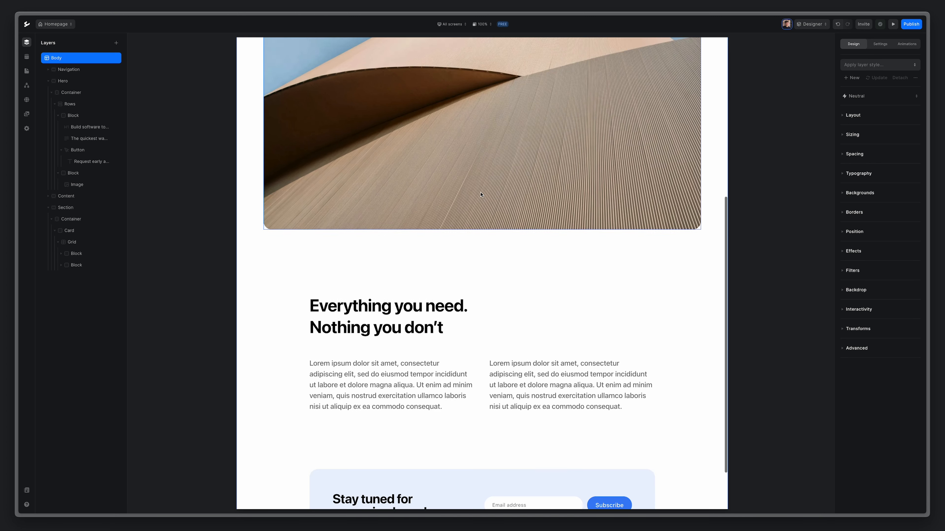
scroll(480, 195, "down", 2)
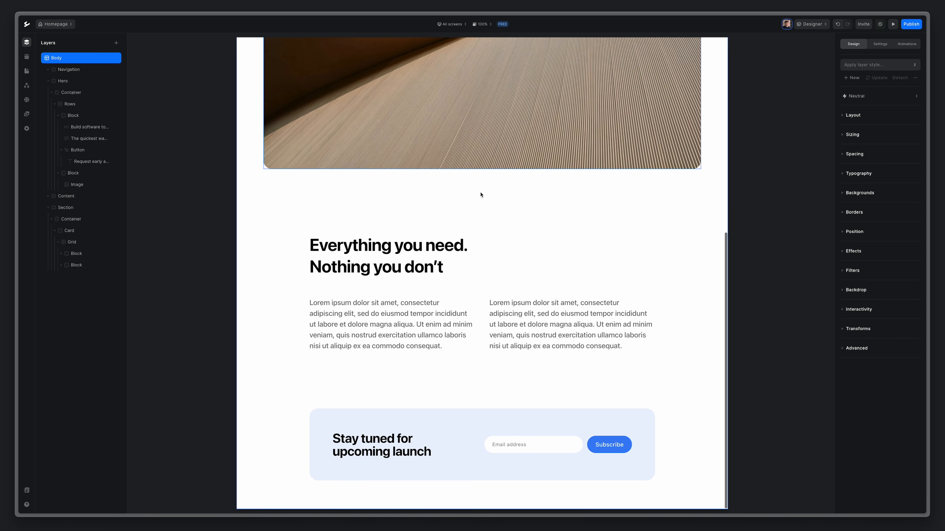
left_click(480, 422)
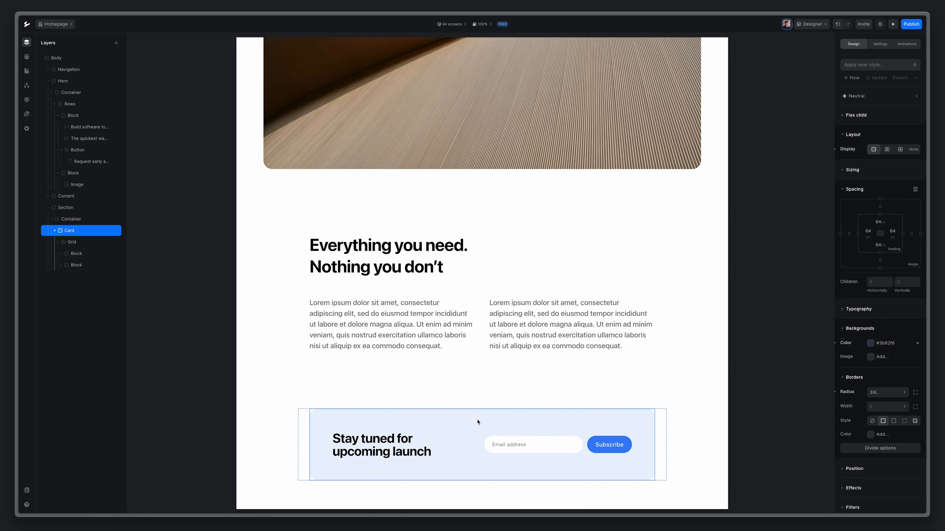
left_click(451, 24)
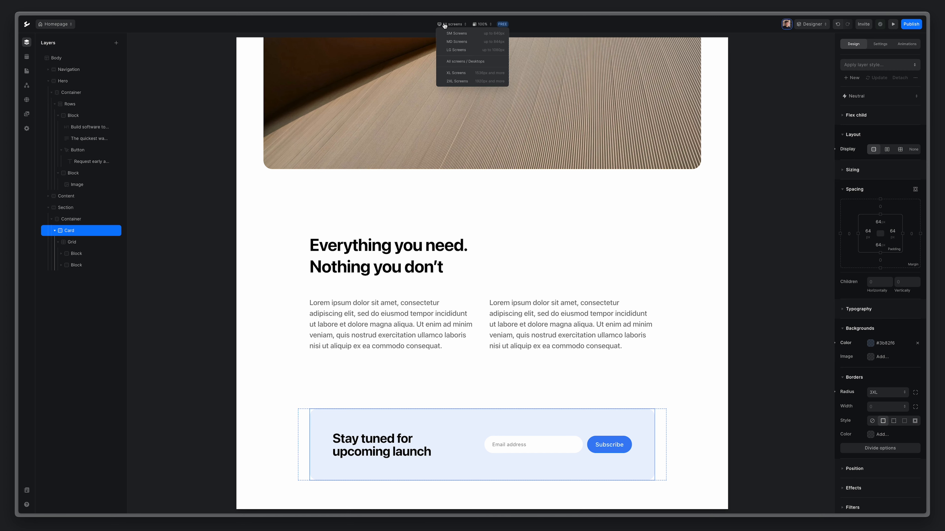
left_click(460, 41)
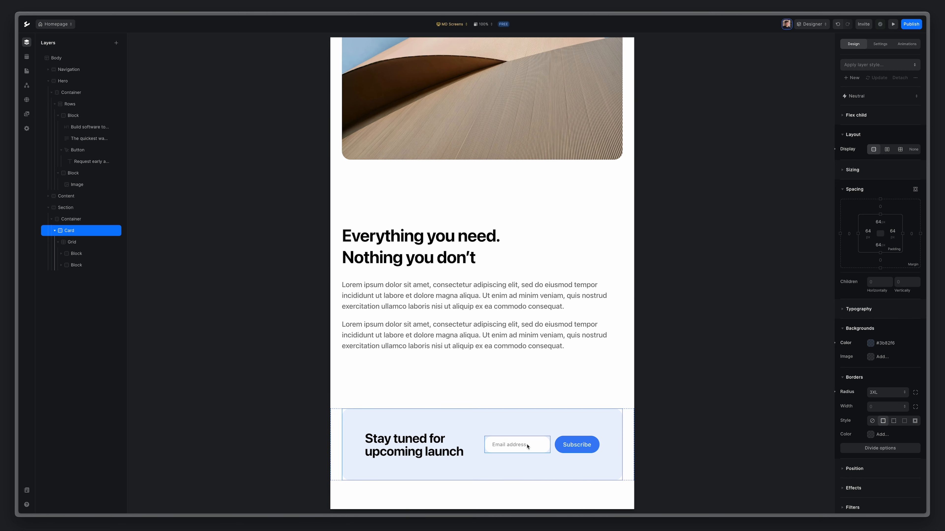
Set the card's Grid to 1 column with a gap of 32.
left_click(77, 243)
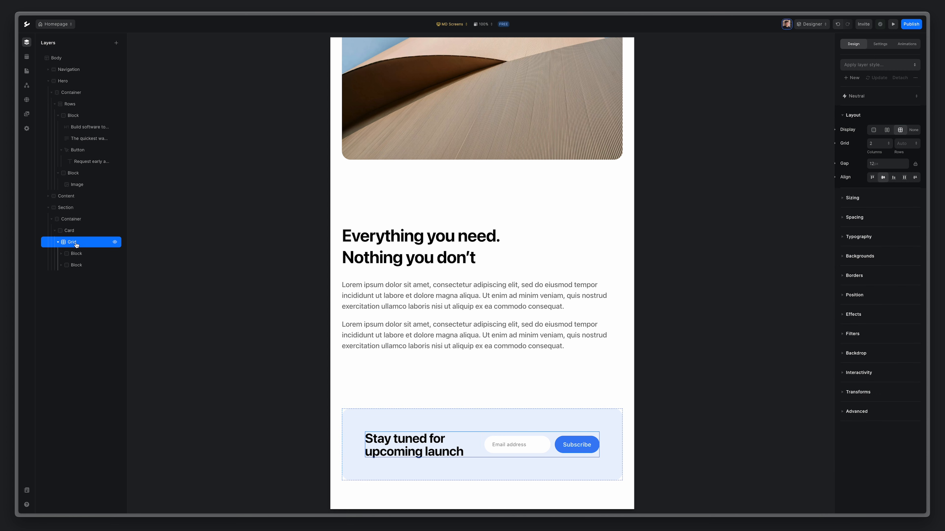
left_click(876, 148)
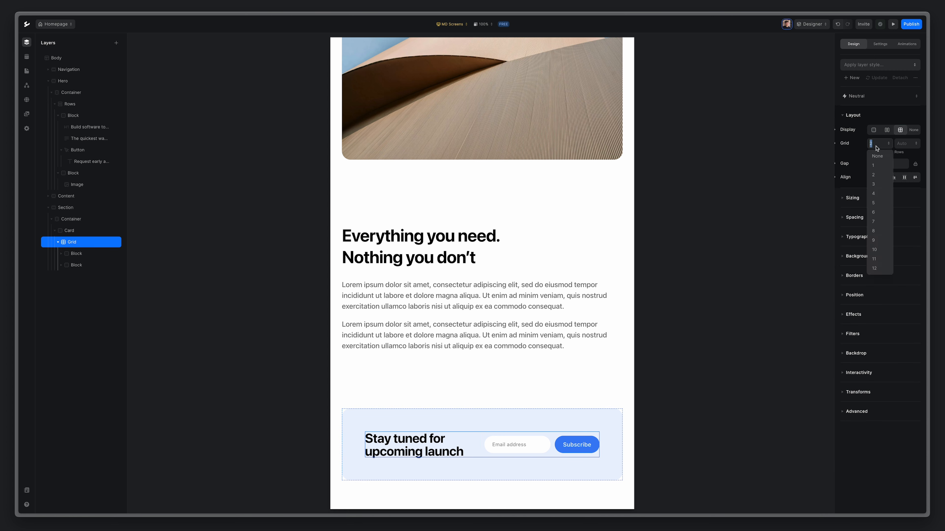
left_click(876, 165)
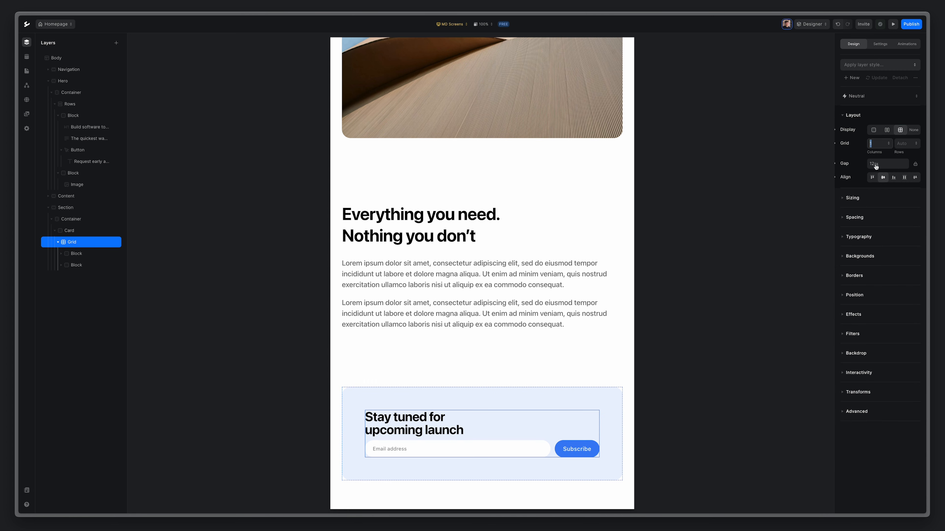
left_click(890, 166)
type("32")
key("Return")
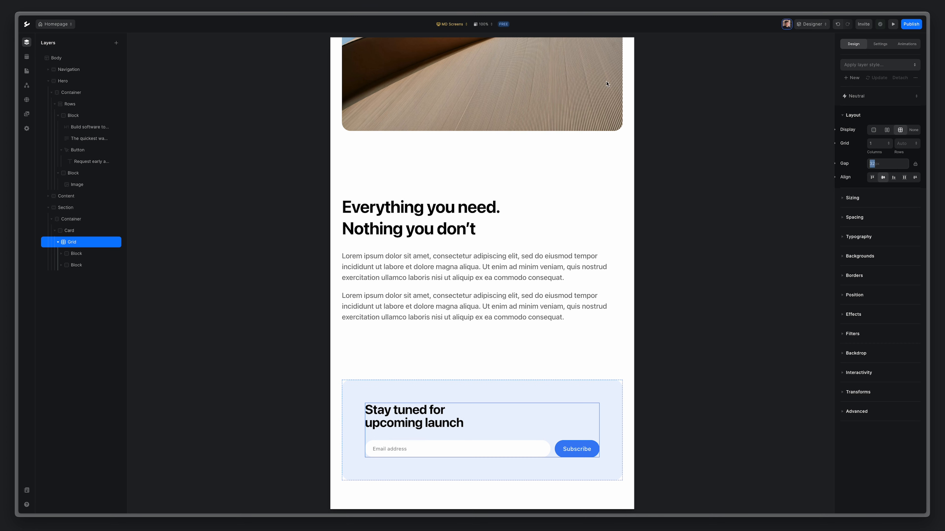
left_click(451, 25)
On small screens, reduce the subscribe card's padding and make the 'Stay tuned' heading size 2XL.
left_click(472, 36)
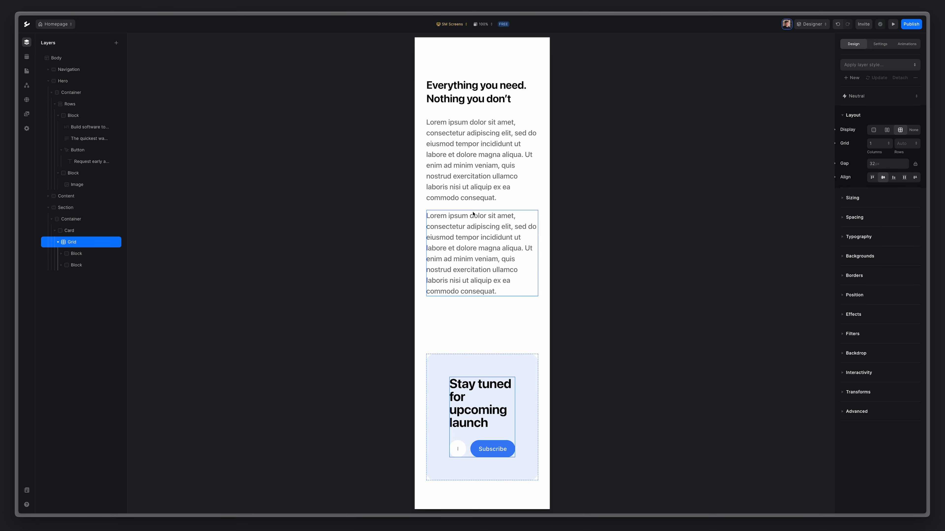
left_click(80, 231)
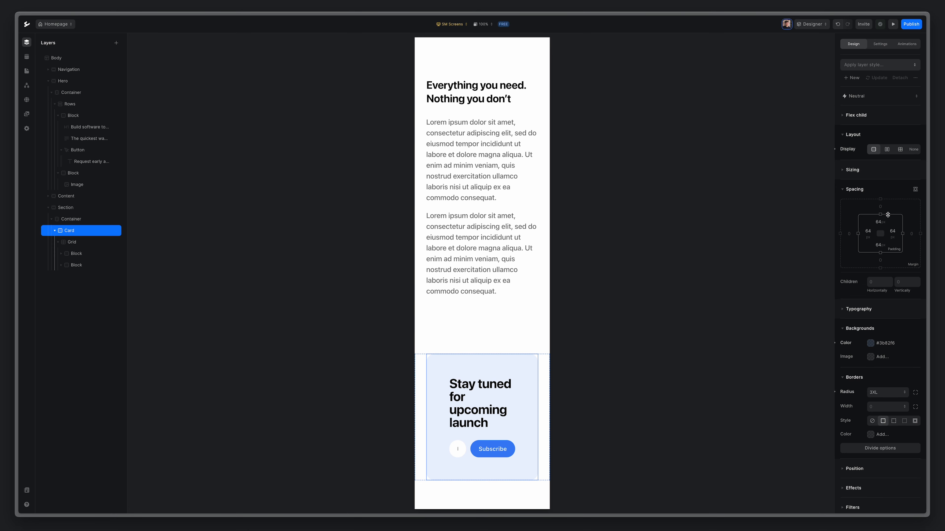
left_click_drag(888, 215, 891, 236)
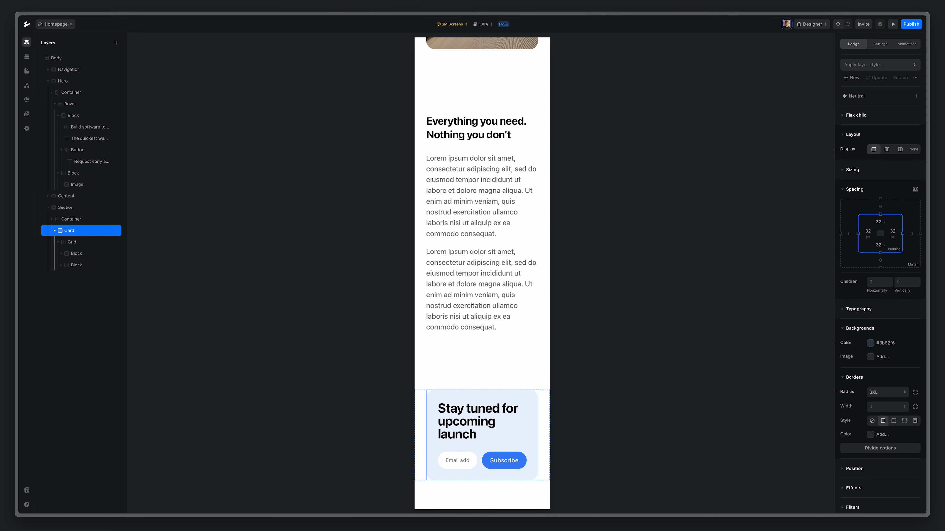
left_click(461, 420)
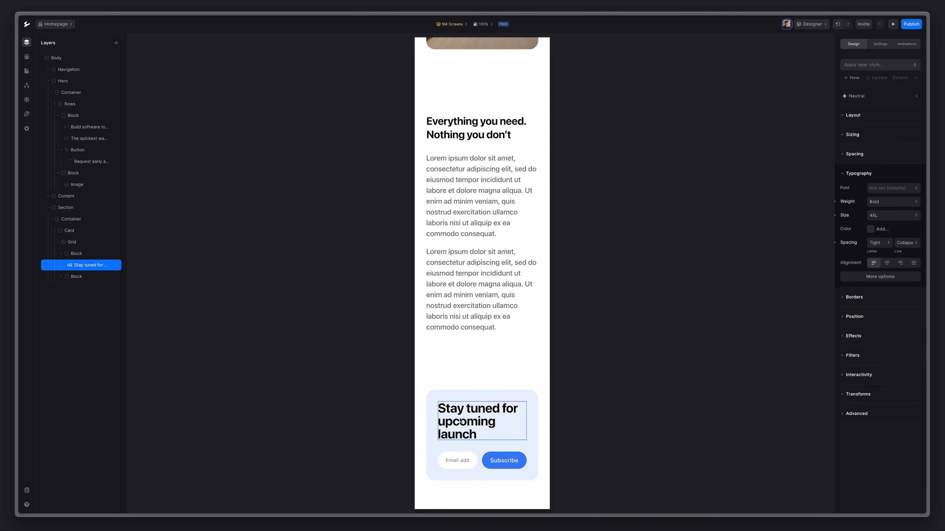
left_click(888, 217)
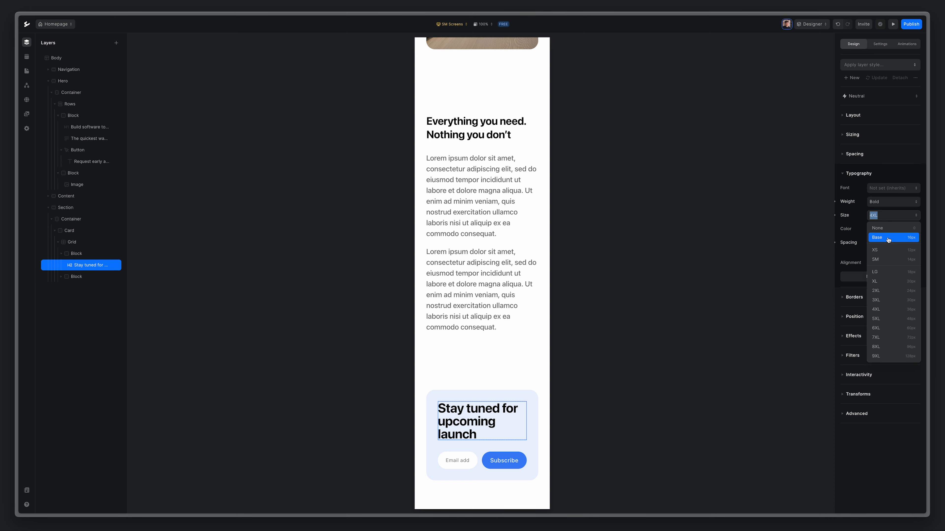
left_click(884, 293)
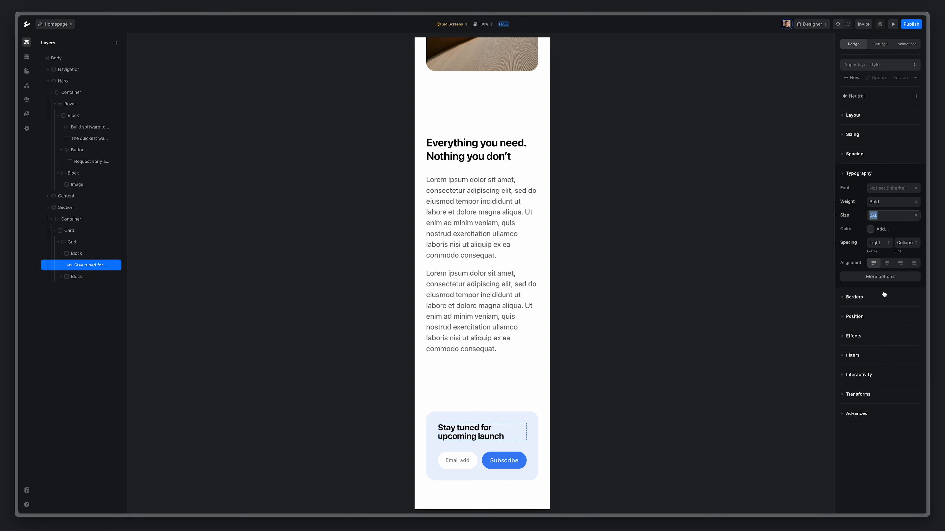
Stack the Data Form's e-mail field above Subscribe, then switch to All screens / Desktops.
left_click(61, 277)
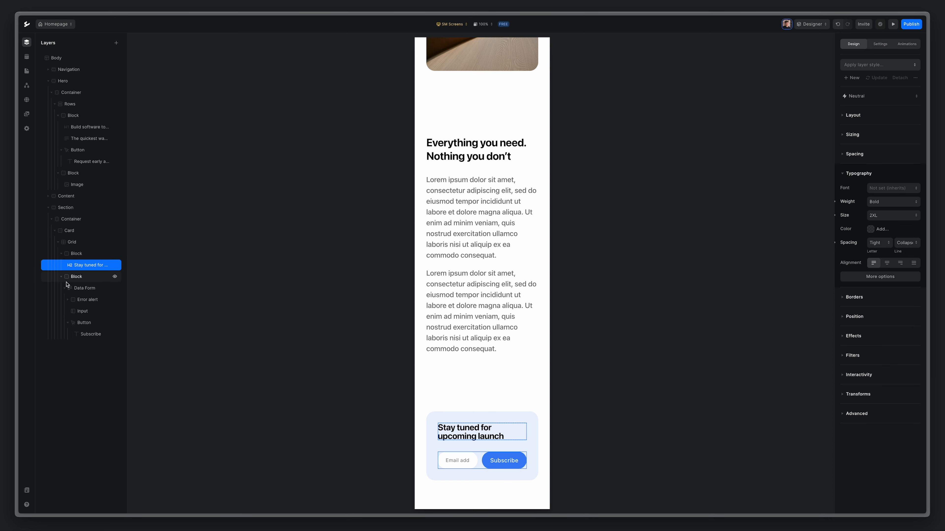
left_click(96, 291)
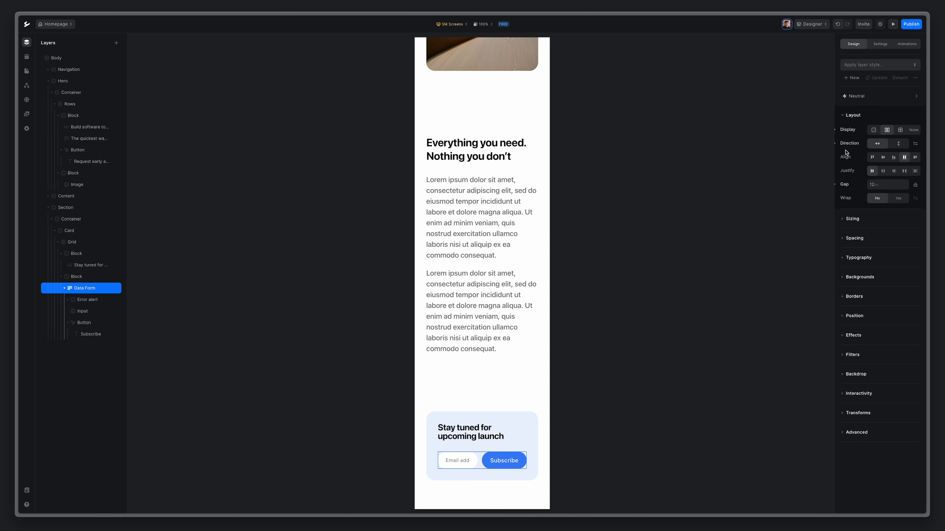
left_click(899, 144)
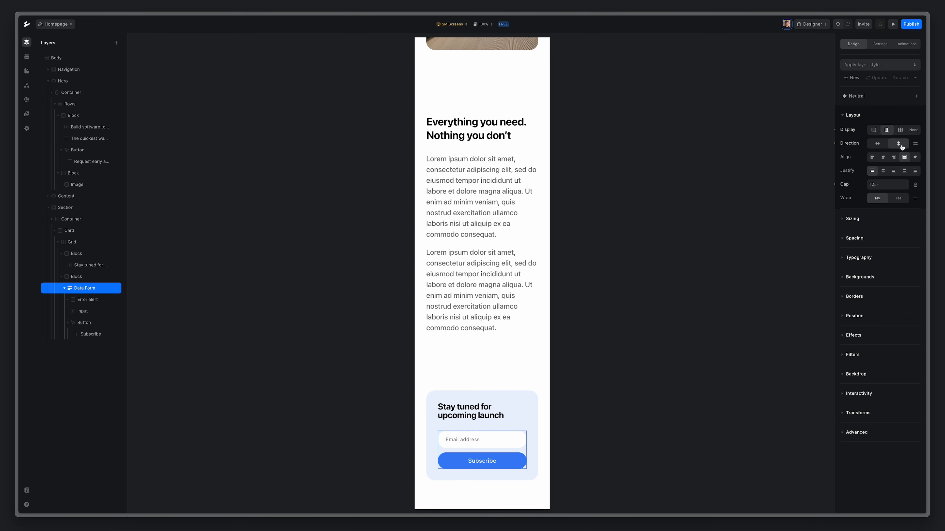
left_click(454, 25)
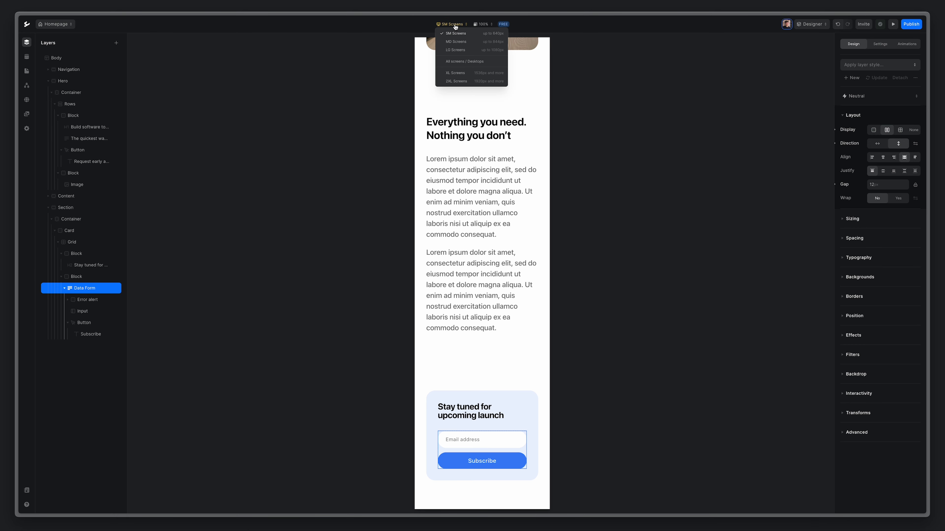
left_click(480, 62)
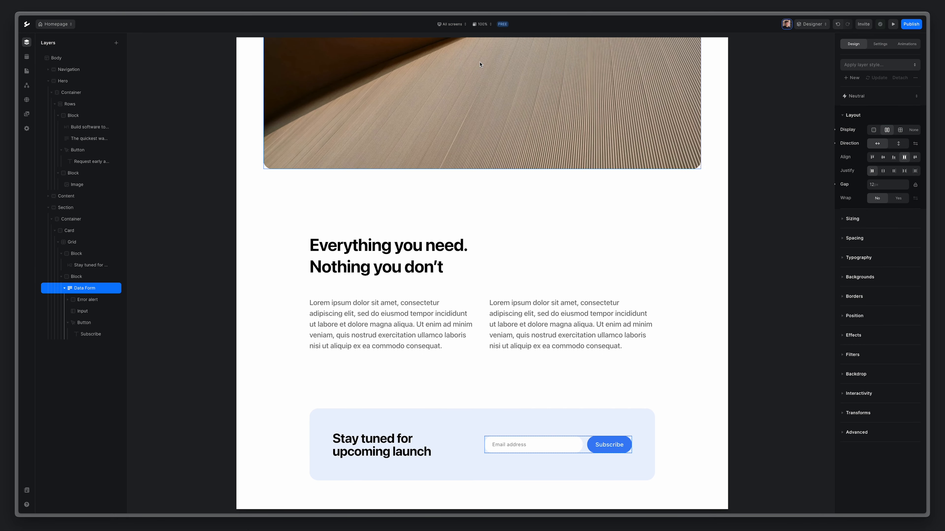
Collapse the Hero and section layers and rename the sign-up Section layer to 'Newsletter'.
left_click(47, 80)
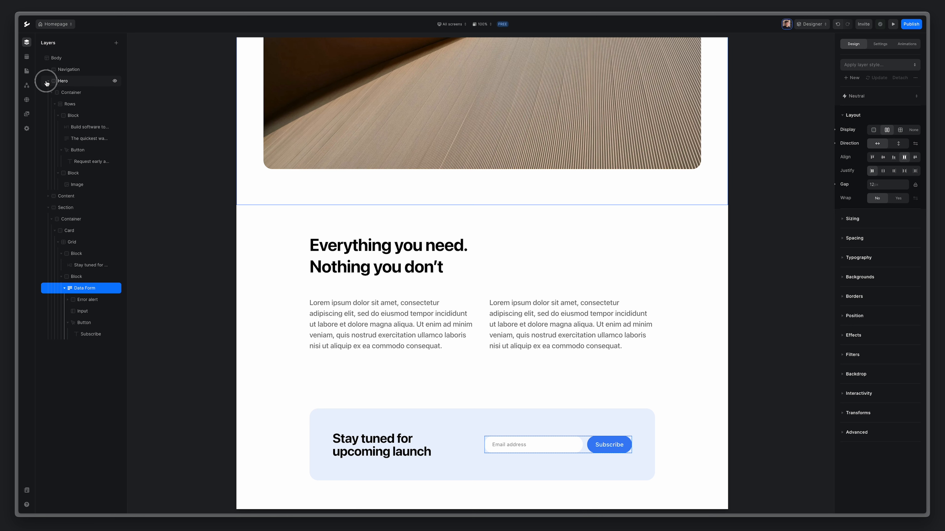
left_click(48, 105)
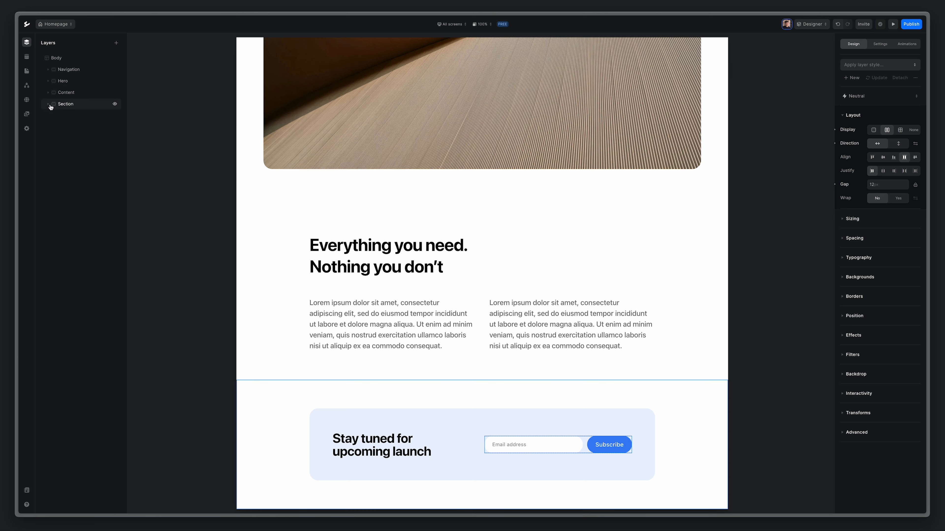
double_click(70, 105)
type("Newslet")
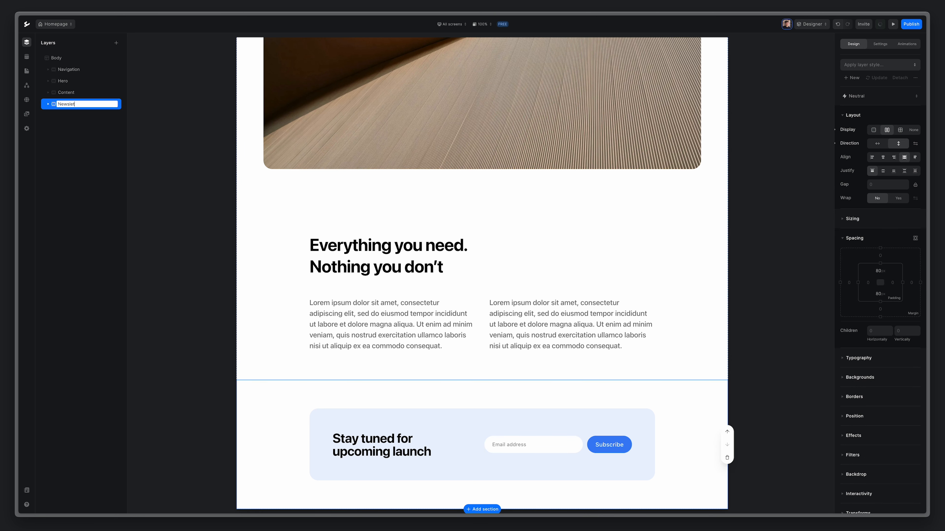
type("ter")
key("Return")
Add a new Section containing a Container, Block and Text element below Newsletter.
left_click(117, 43)
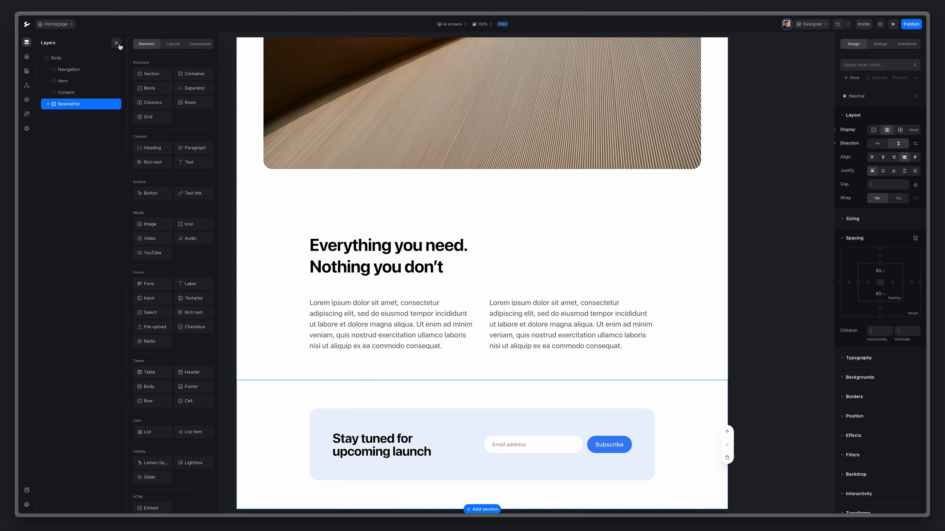
left_click(147, 74)
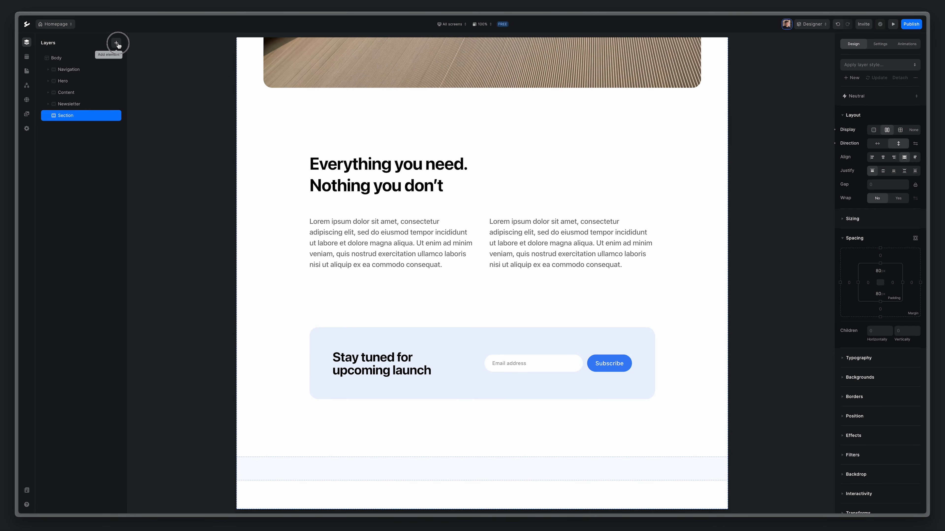
left_click(190, 75)
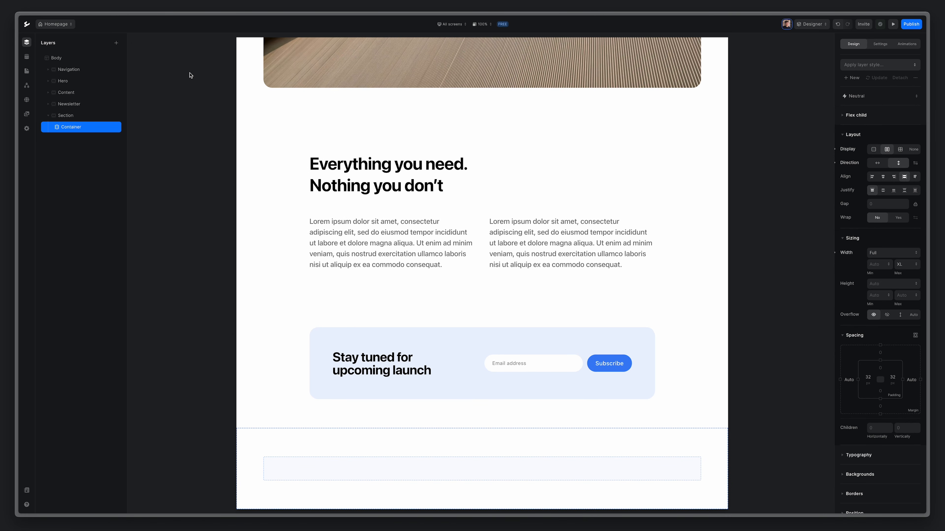
left_click(116, 42)
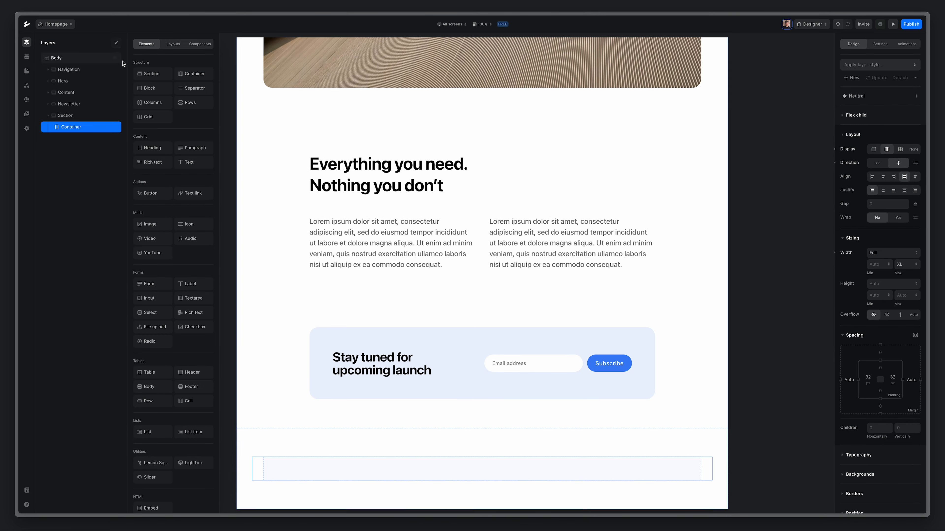
left_click(154, 91)
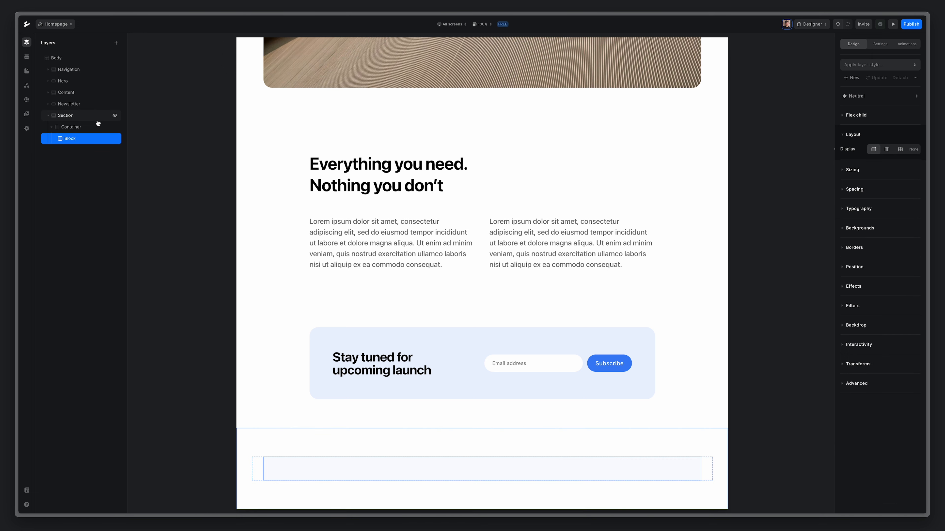
left_click(119, 45)
left_click(193, 165)
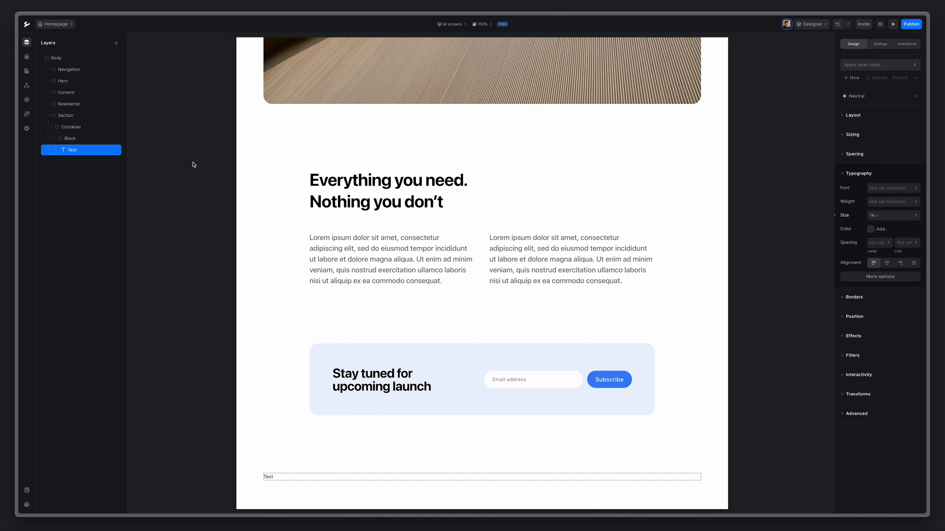
Replace the text with '2023 © Ycode. All rights reserved.' and colour it Gray 500.
double_click(268, 477)
key("ctrl+a")
type("2023 © Ycode. All rights reserved.")
key("Escape")
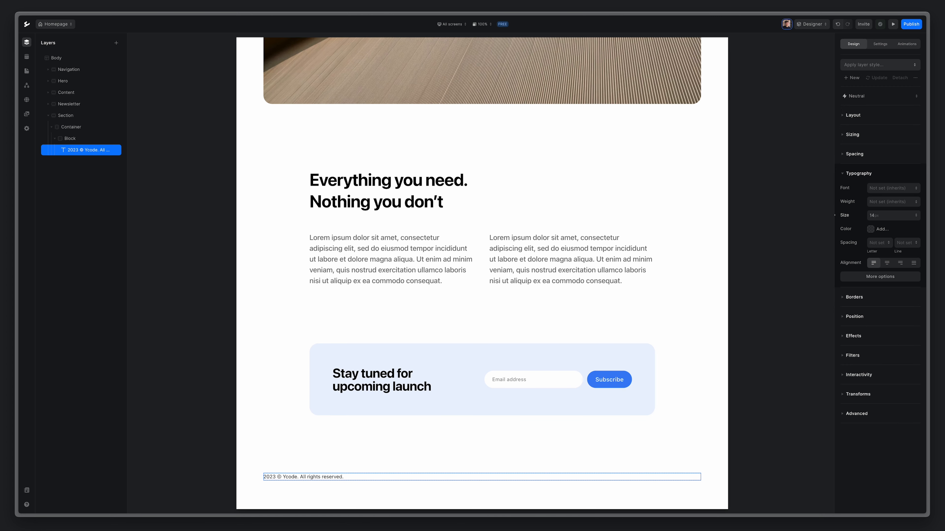
left_click(885, 230)
left_click(894, 338)
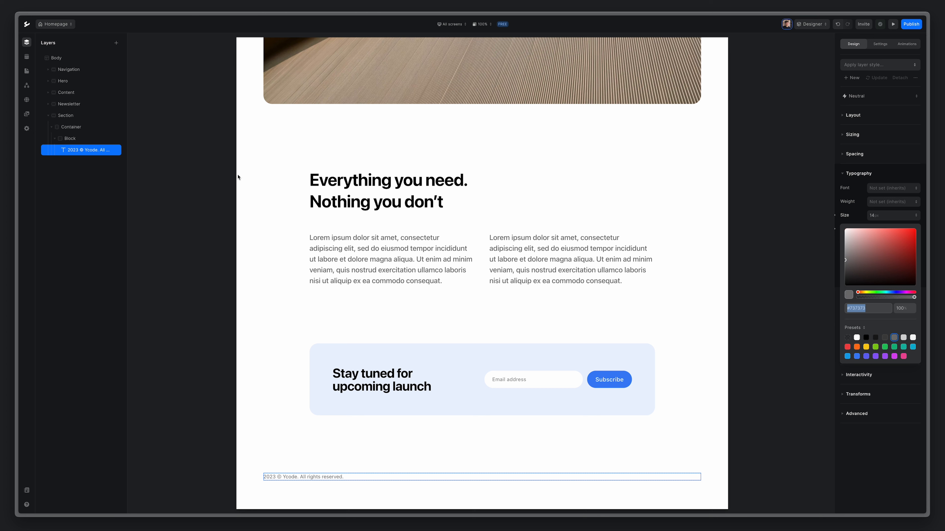
left_click(85, 151)
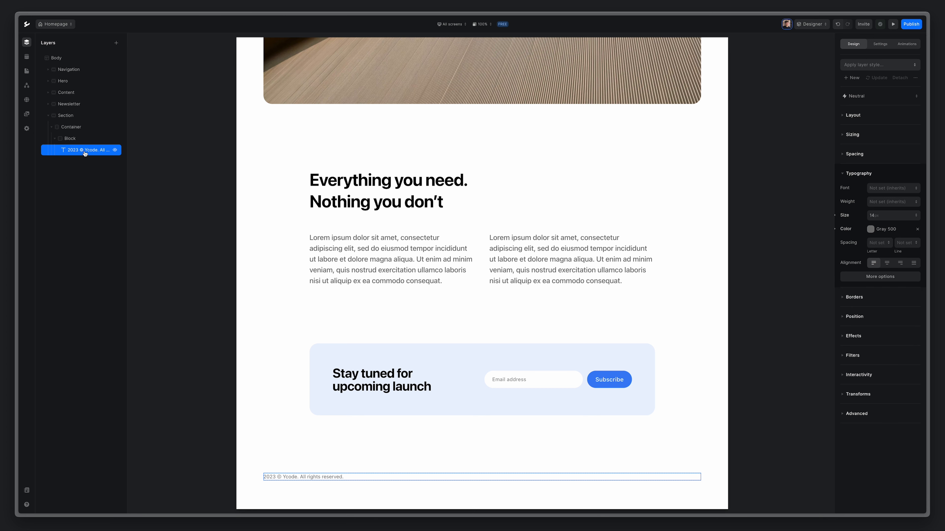
Add an empty Block beside the text and make the parent horizontal flex, align center, justify between.
left_click(116, 43)
left_click(149, 91)
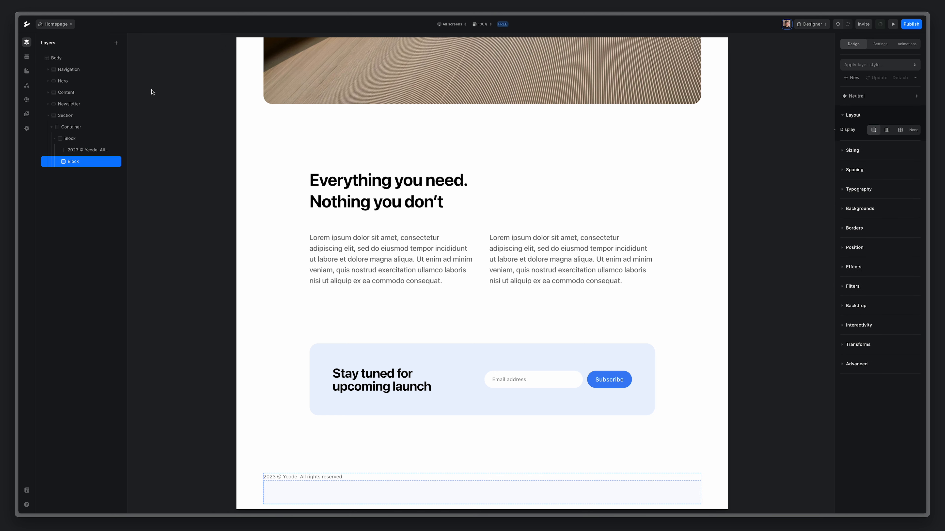
left_click(66, 140)
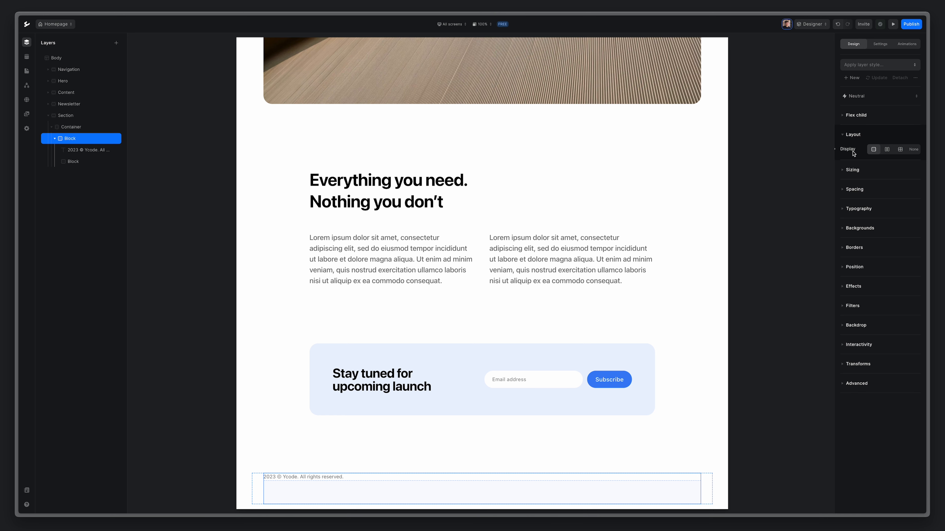
left_click(885, 151)
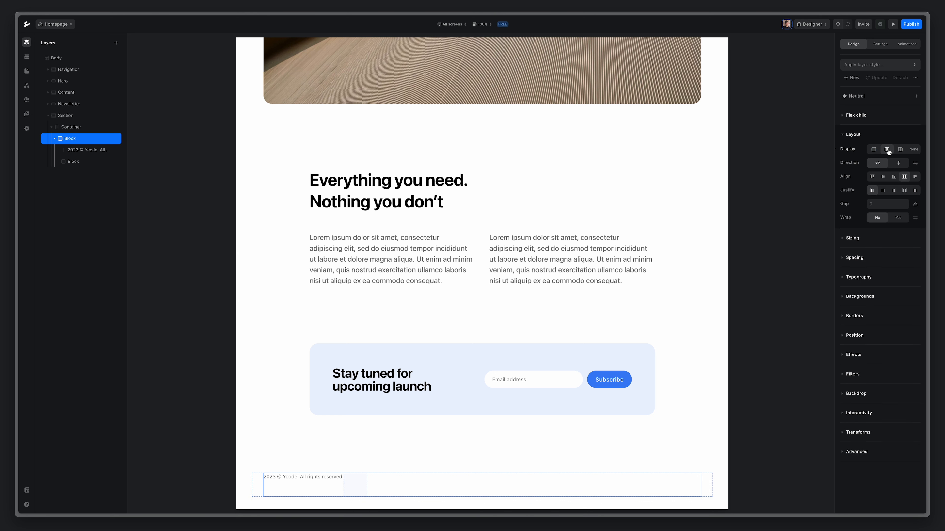
left_click(883, 178)
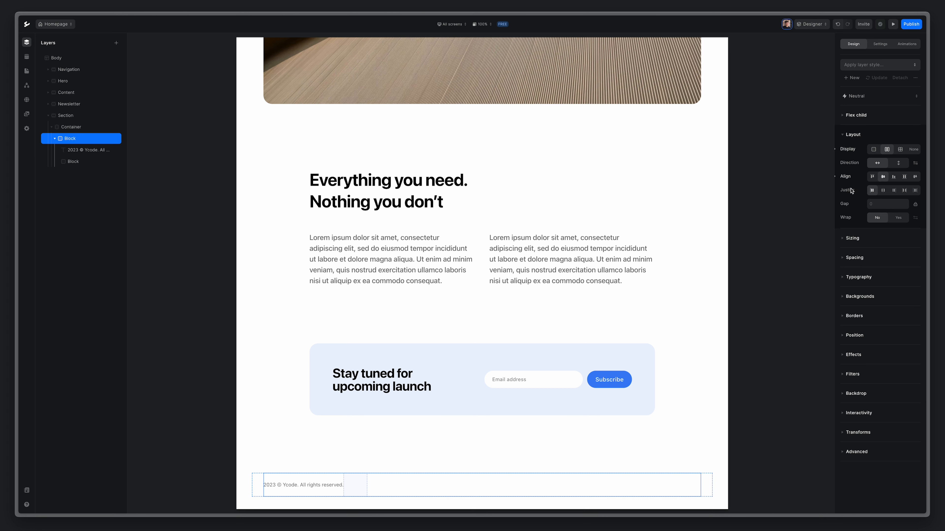
left_click(905, 191)
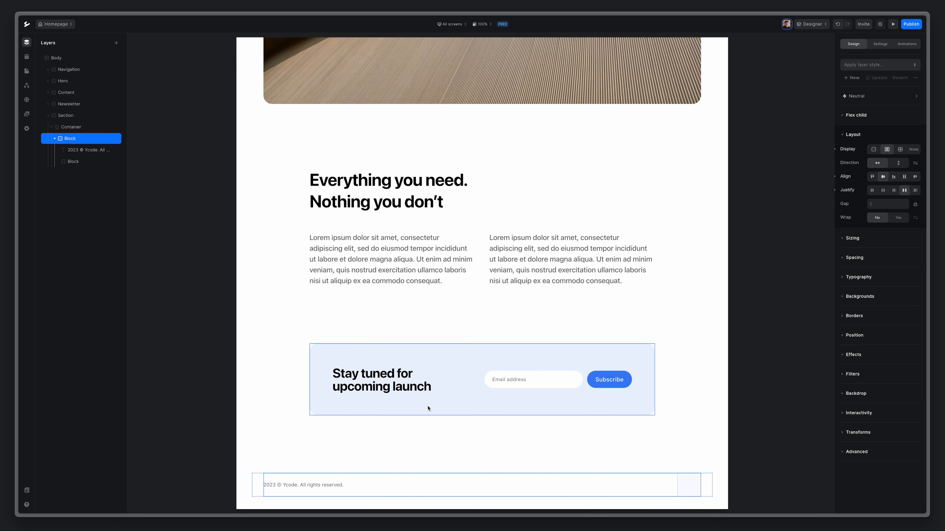
scroll(291, 483, "up", 1)
scroll(289, 487, "down", 2)
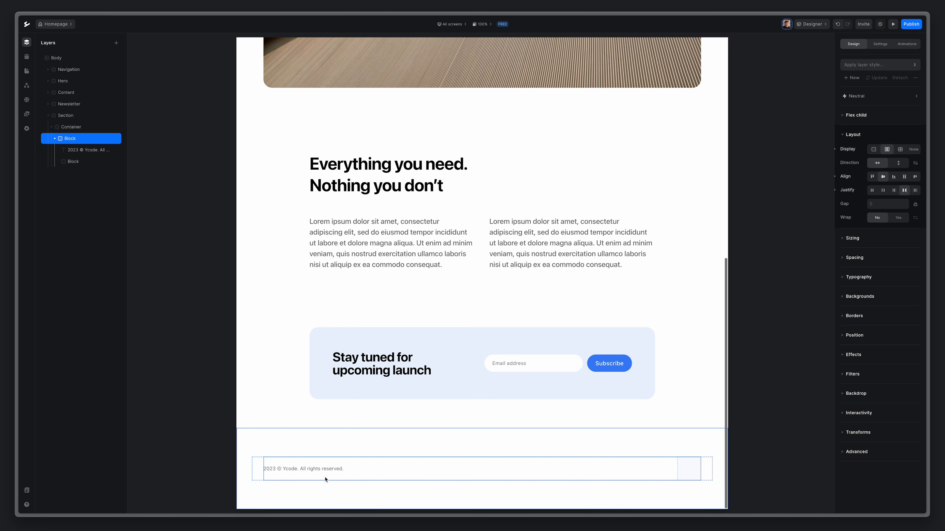
Add a nested Block with a default star Icon inside the footer's right block and show the icon's Settings.
left_click(684, 468)
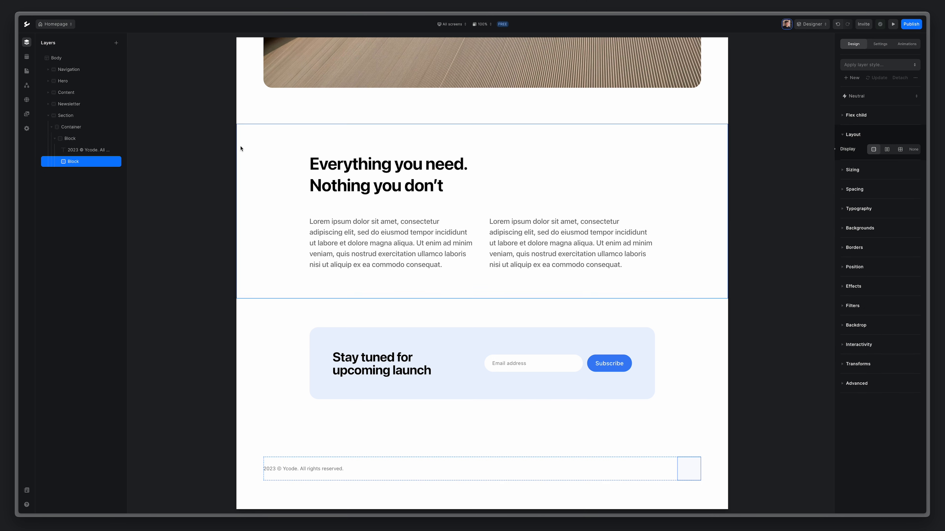
left_click(116, 42)
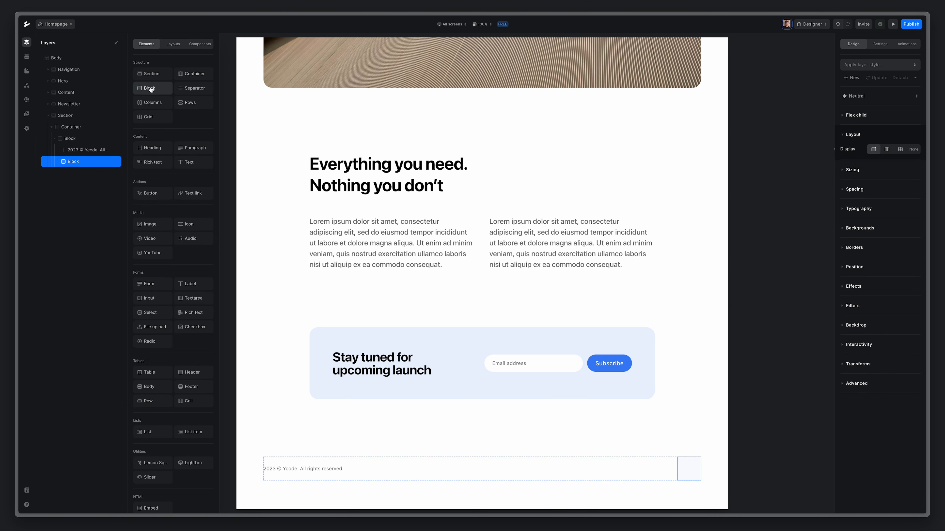
left_click(150, 87)
left_click(117, 45)
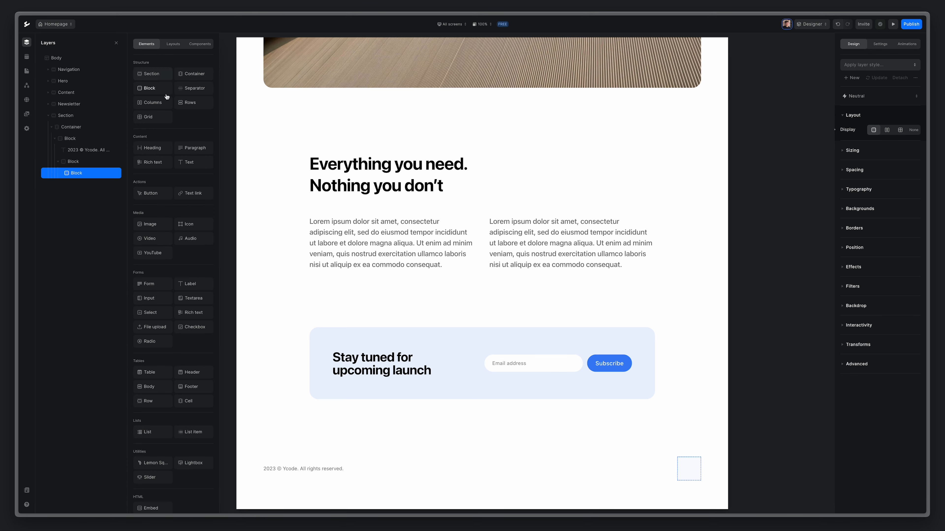
left_click(192, 225)
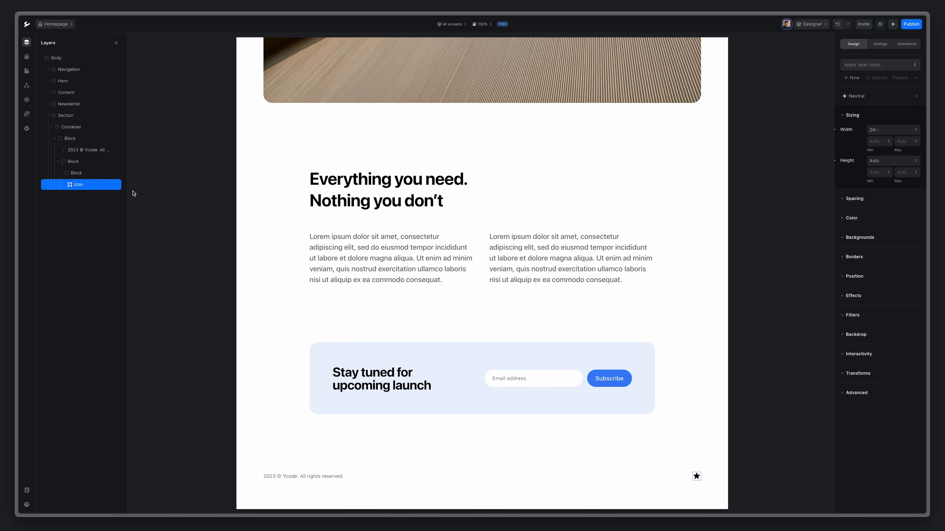
left_click(79, 173)
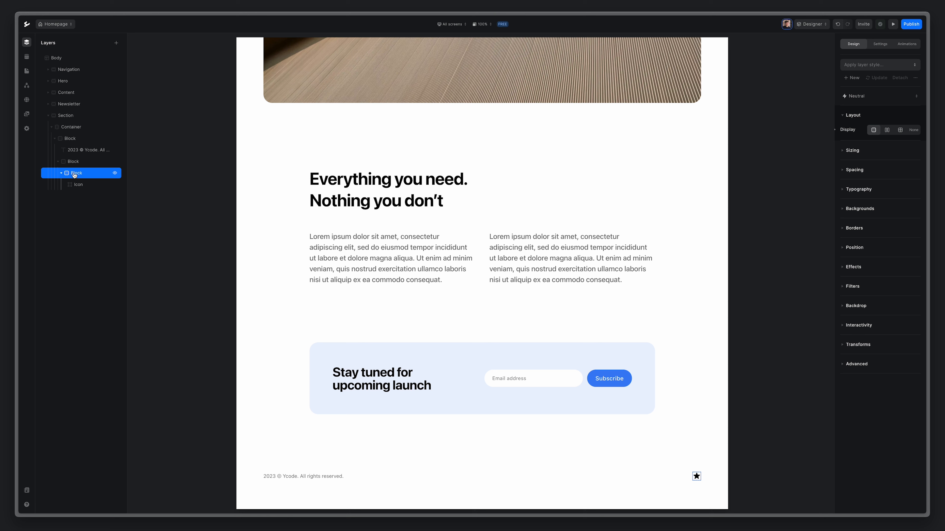
left_click(78, 185)
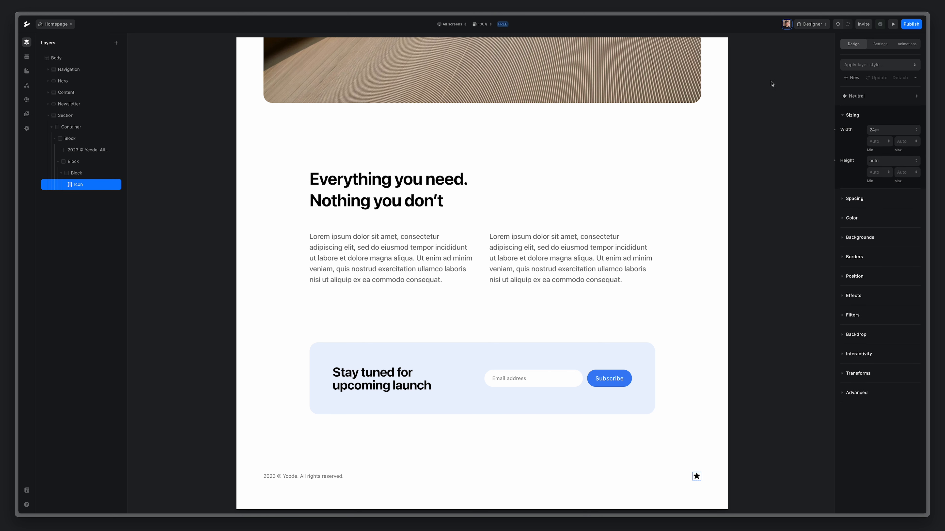
left_click(880, 44)
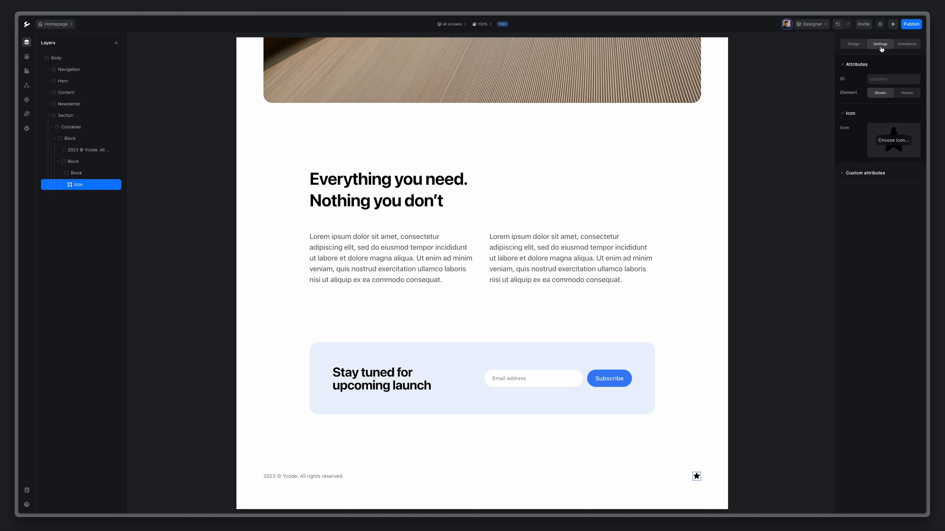
Replace the footer's star icon with the Remix twitter-x-fill icon, found by searching 'tw'.
left_click(894, 140)
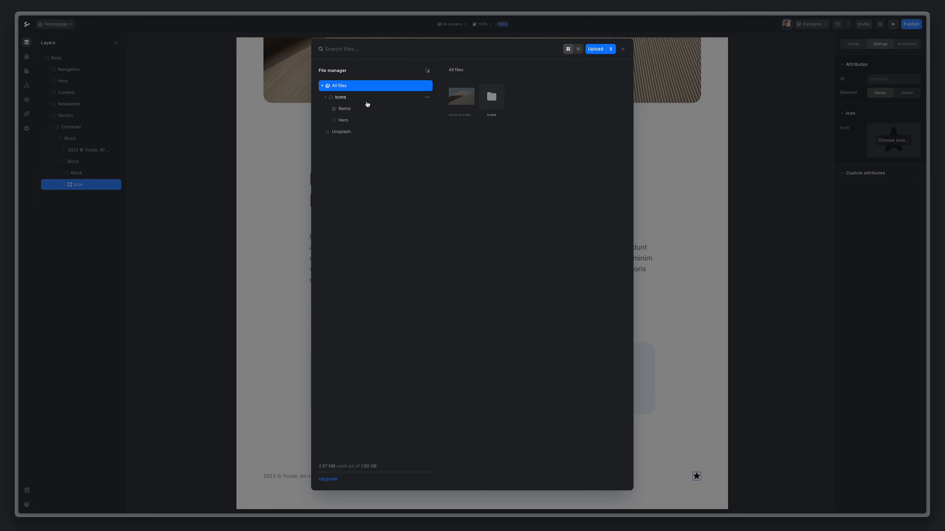
left_click(361, 49)
type("twt")
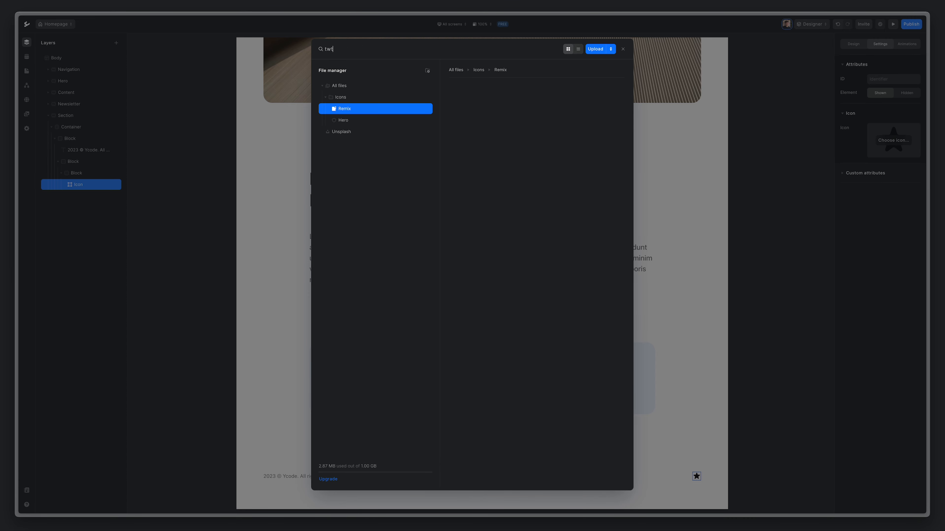
key("BackSpace")
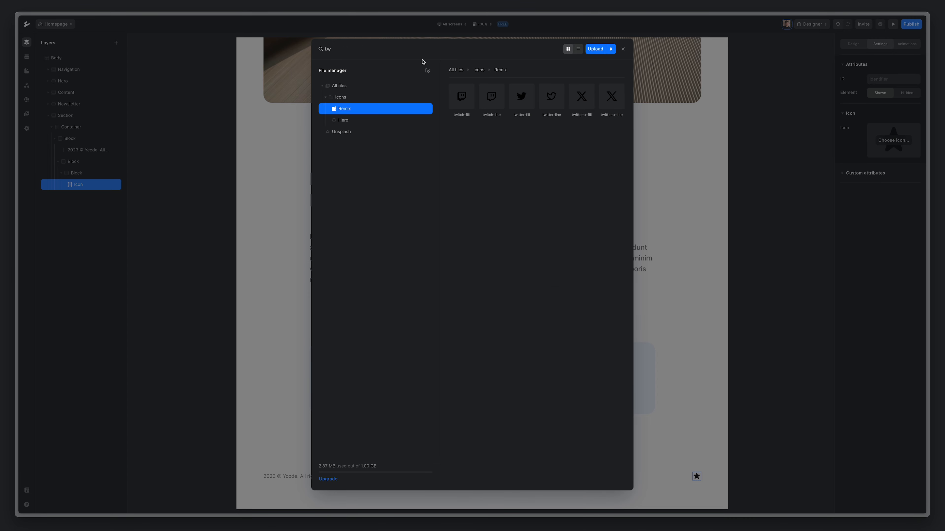
left_click(575, 97)
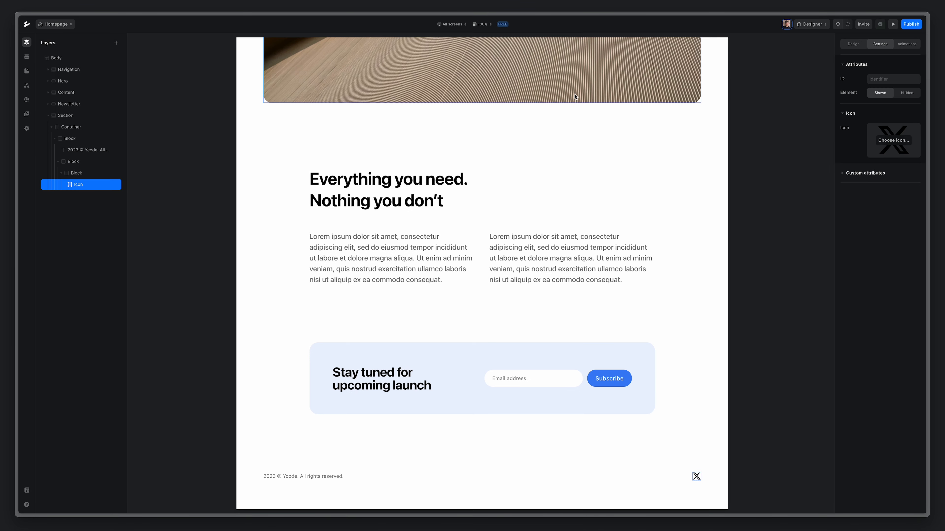
left_click(849, 45)
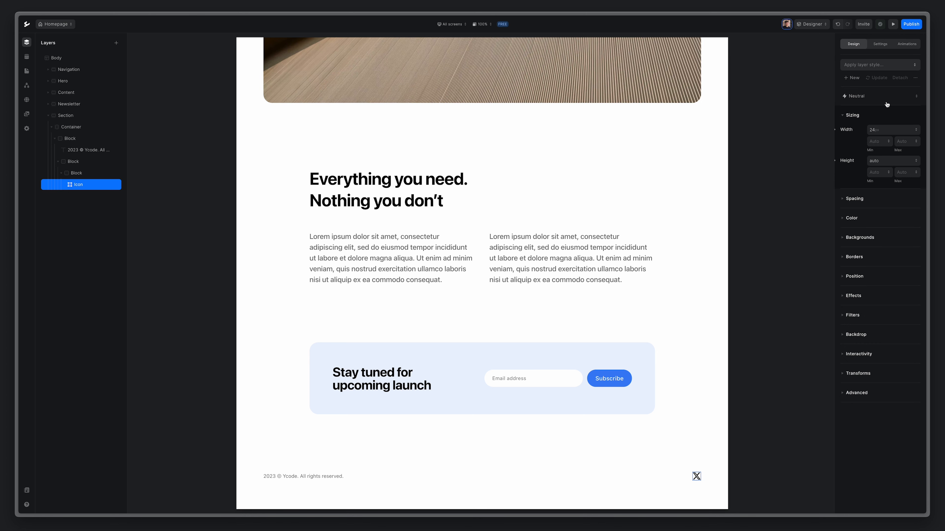
Set the X icon's width to 16px.
left_click(897, 129)
type("16")
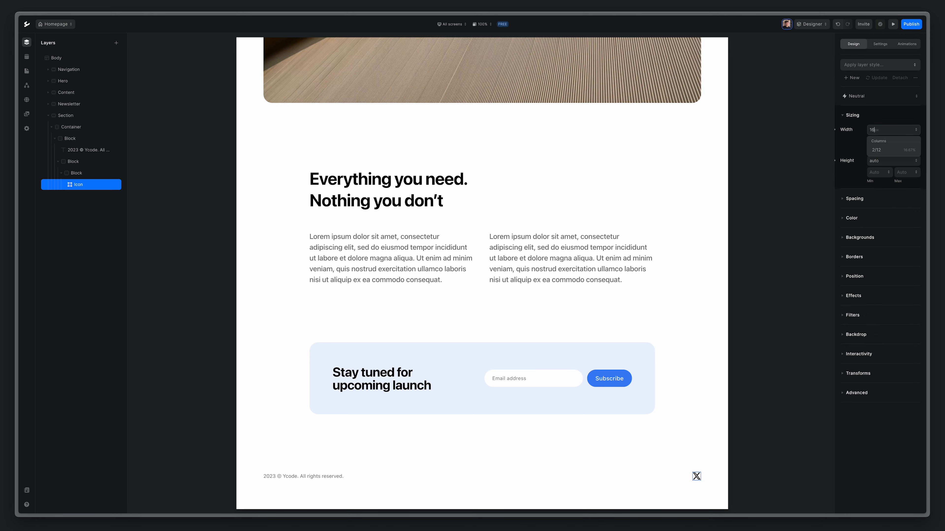
key("Return")
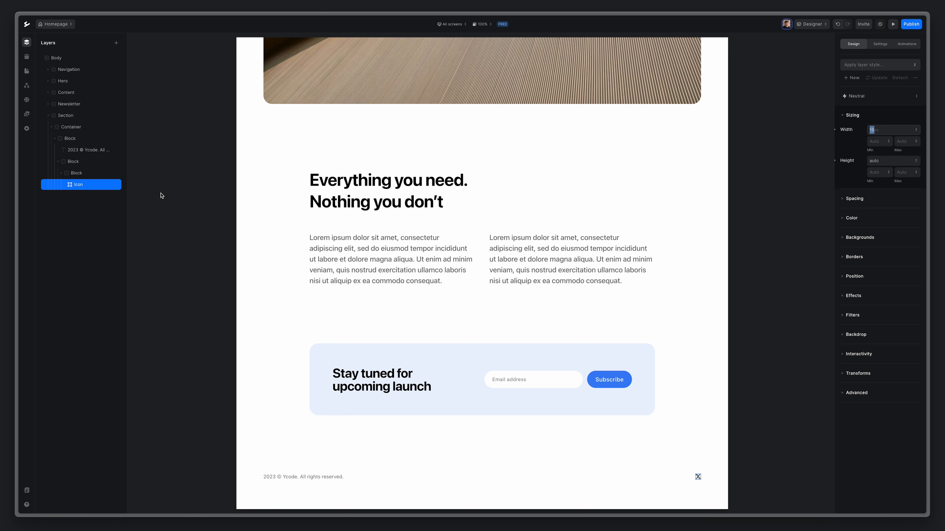
Give the block wrapping the icon 10px padding and a Gray 100 background.
left_click(76, 175)
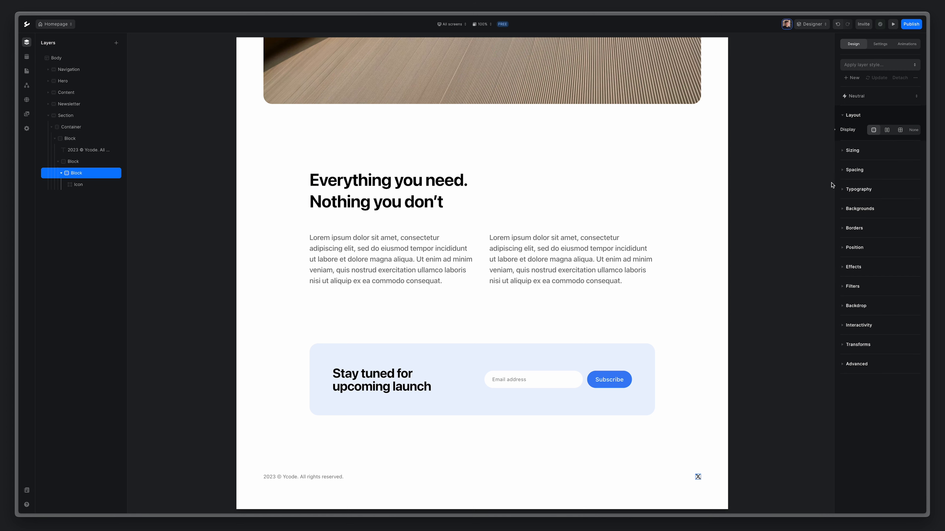
left_click(854, 170)
left_click_drag(881, 196, 882, 188)
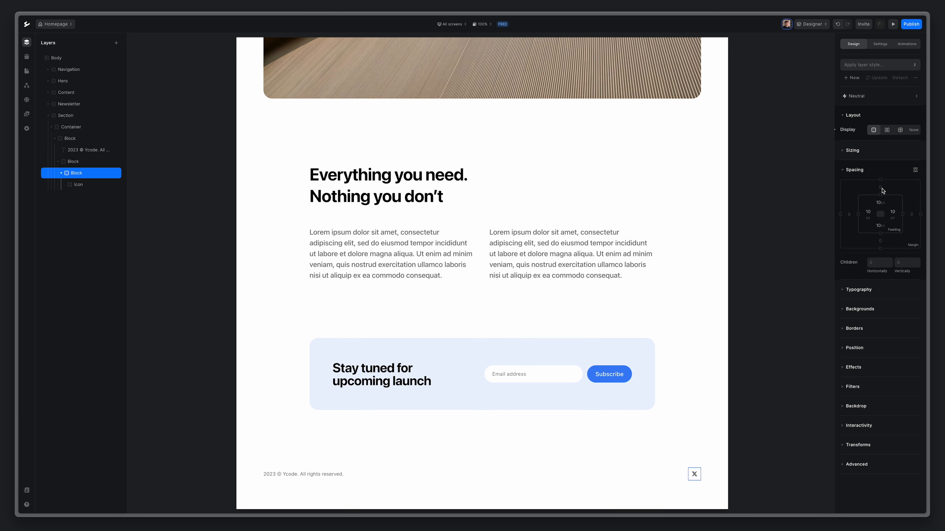
left_click(868, 308)
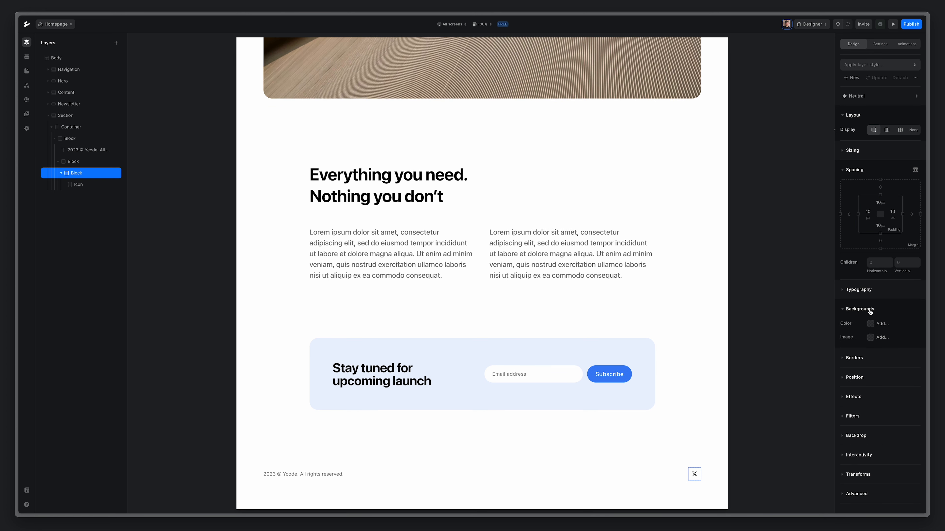
left_click(875, 325)
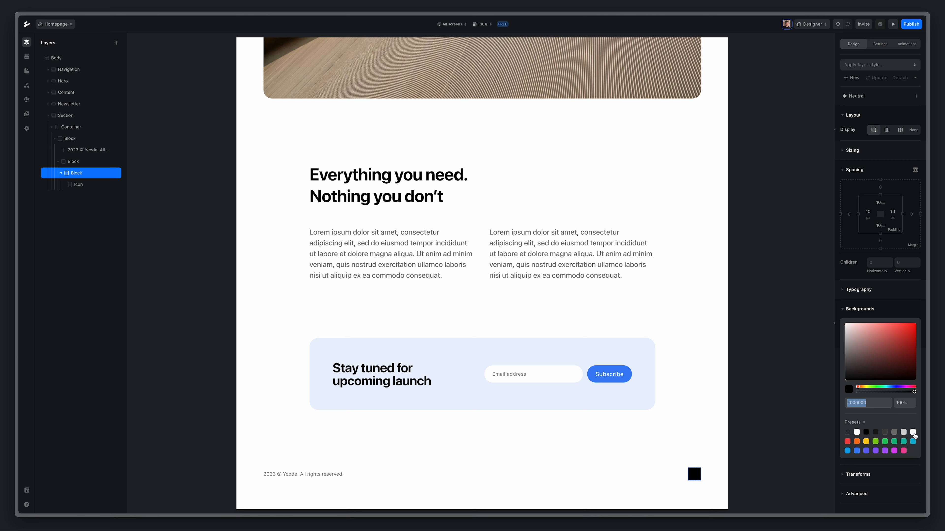
left_click(913, 433)
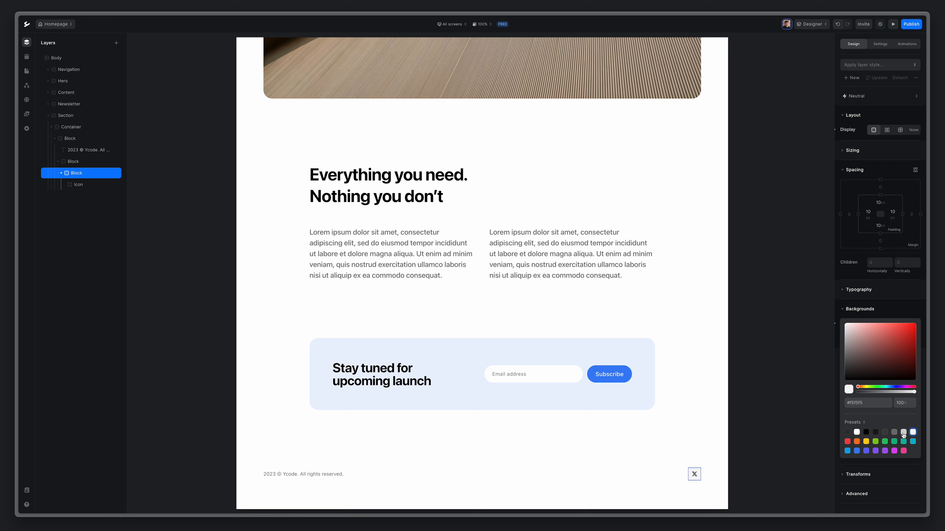
left_click(868, 314)
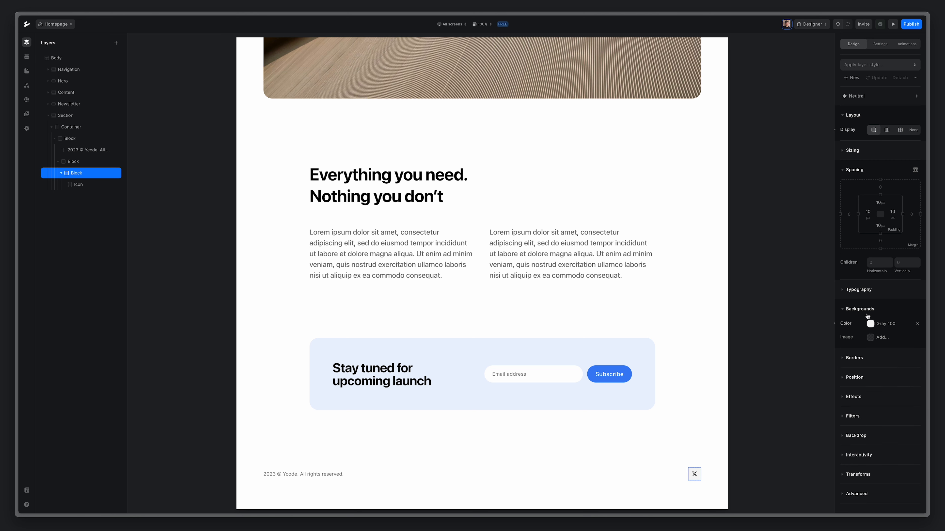
Make the icon block's corners fully rounded with a solid border.
left_click(860, 358)
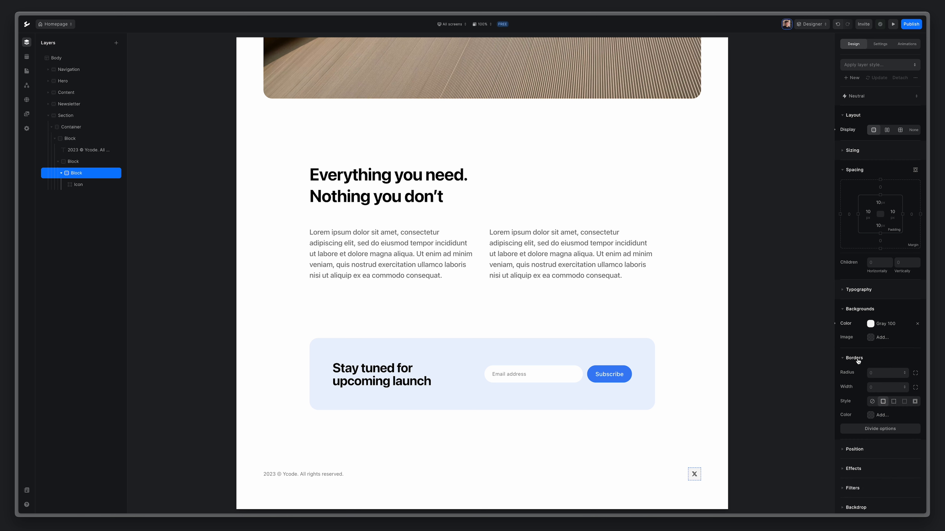
left_click(878, 372)
left_click(876, 397)
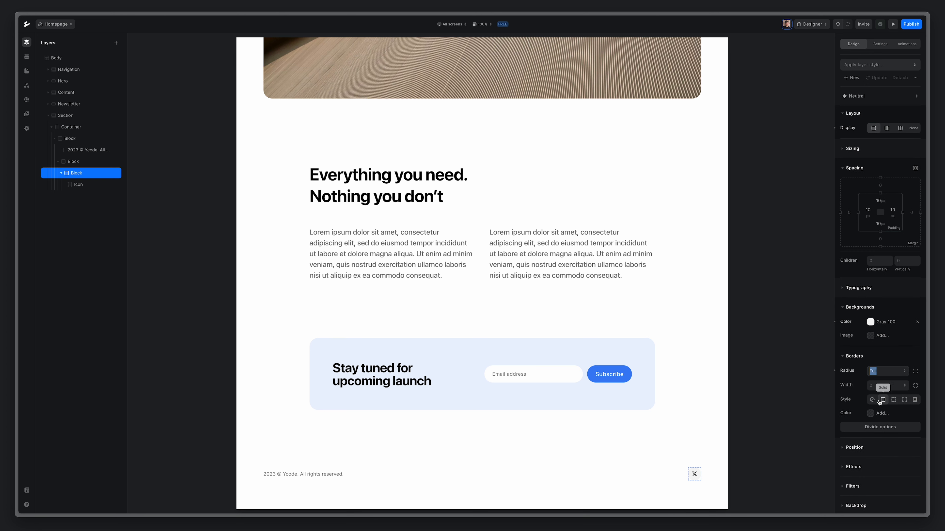
left_click(879, 401)
left_click(73, 175)
Rename the icon block layer to 'Twitter'.
double_click(72, 175)
type("Twit")
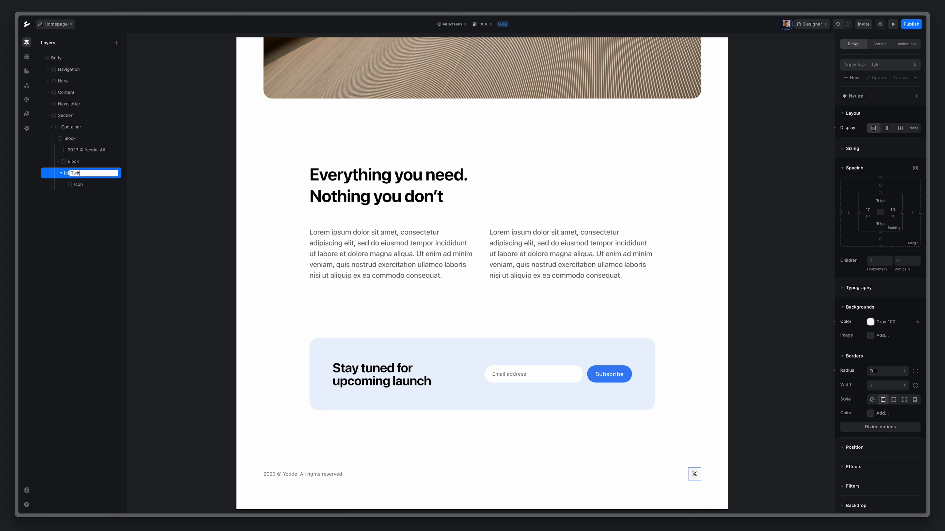
type("ter")
key("Return")
Link the Twitter badge to the website twitter.com, opening in a new tab.
left_click(881, 44)
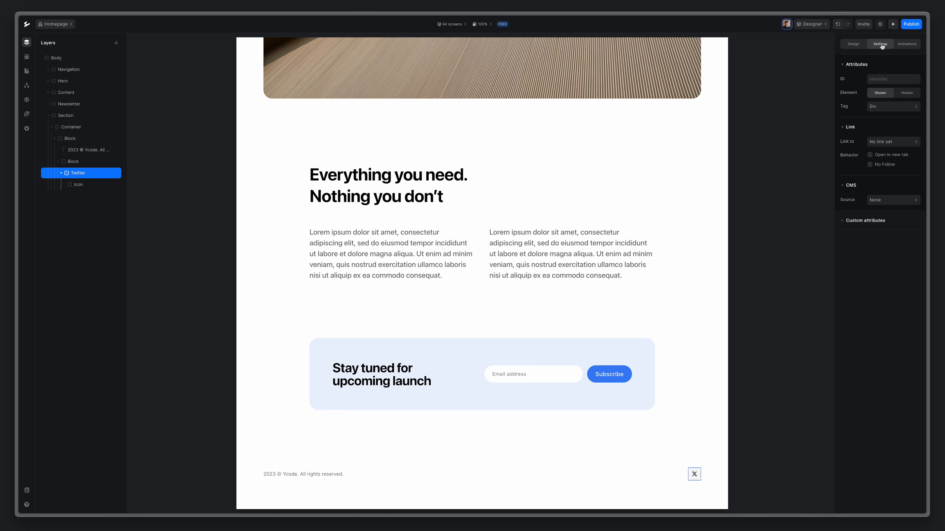
left_click(880, 142)
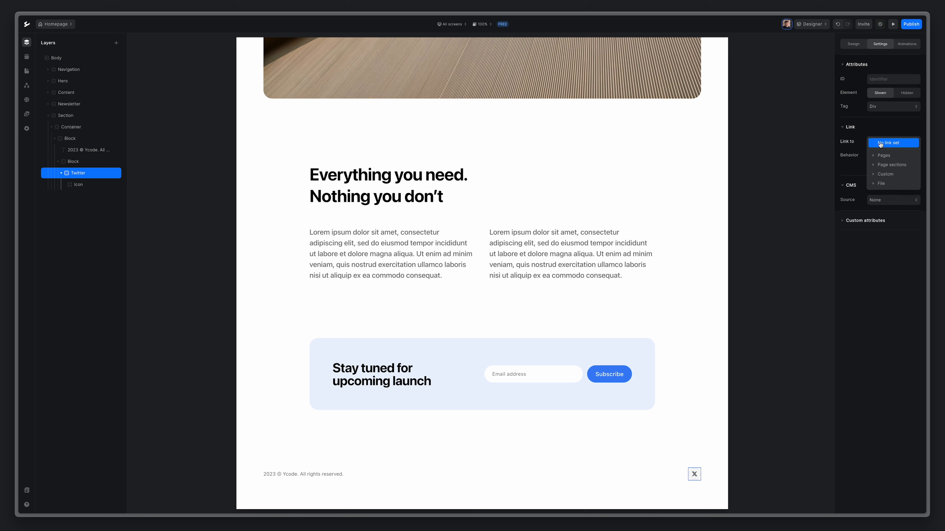
left_click(885, 174)
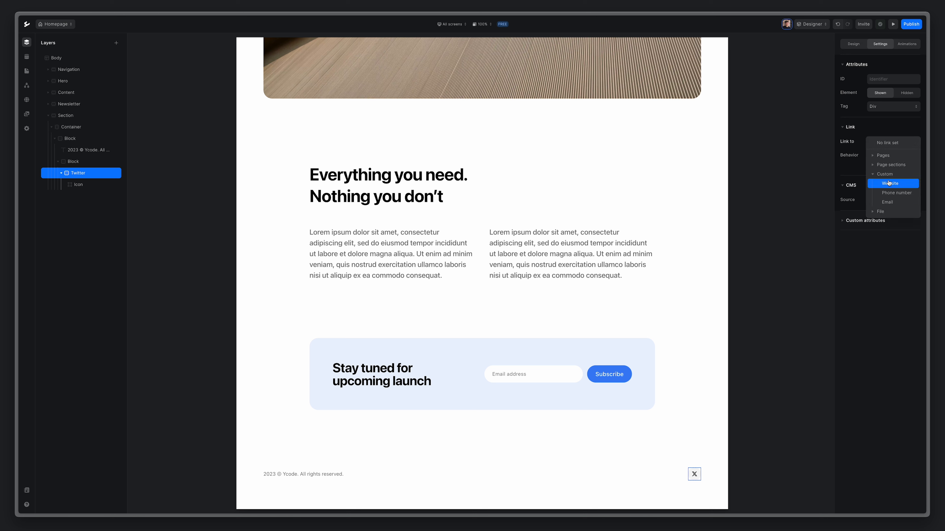
left_click(888, 183)
left_click(892, 161)
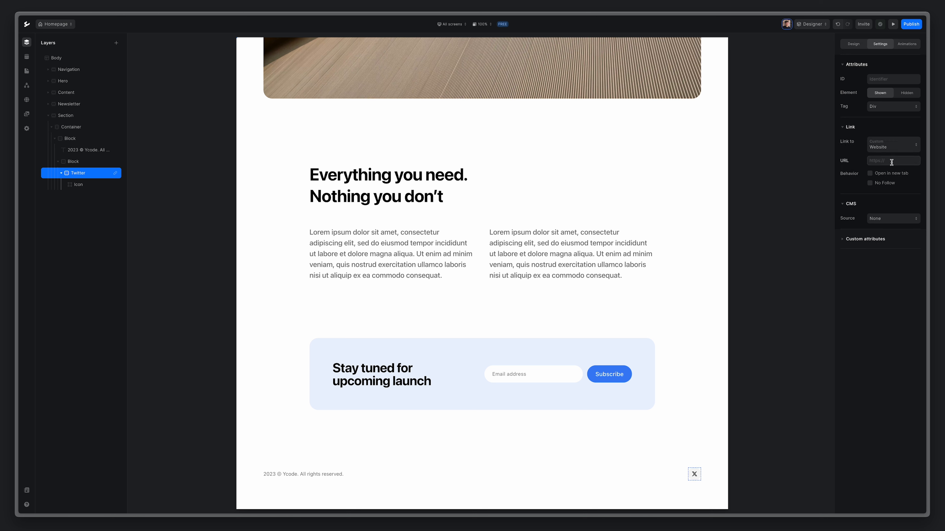
type("twitter.com")
left_click(889, 174)
left_click(62, 174)
Duplicate the Twitter badge and name the copy 'YouTube'.
right_click(95, 175)
left_click(108, 219)
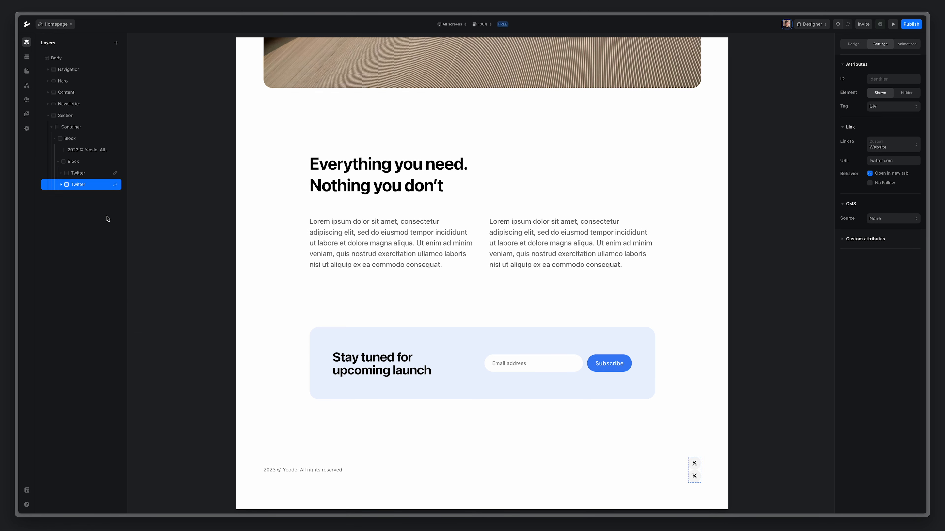
double_click(77, 184)
key("ctrl+a")
type("YouTube")
key("Return")
Change the YouTube badge's link to youtube.com and its icon to youtube-fill.
double_click(874, 161)
type("youtube")
left_click(61, 185)
left_click(84, 200)
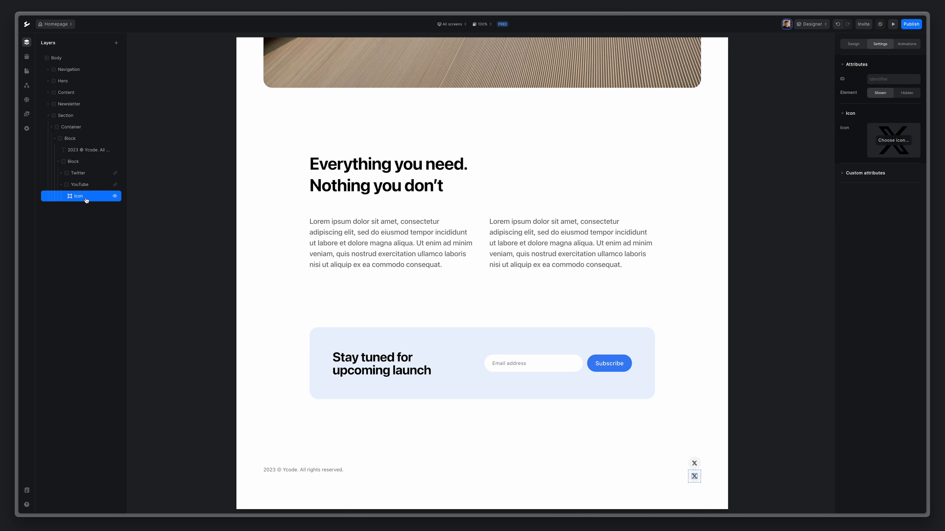
left_click(892, 142)
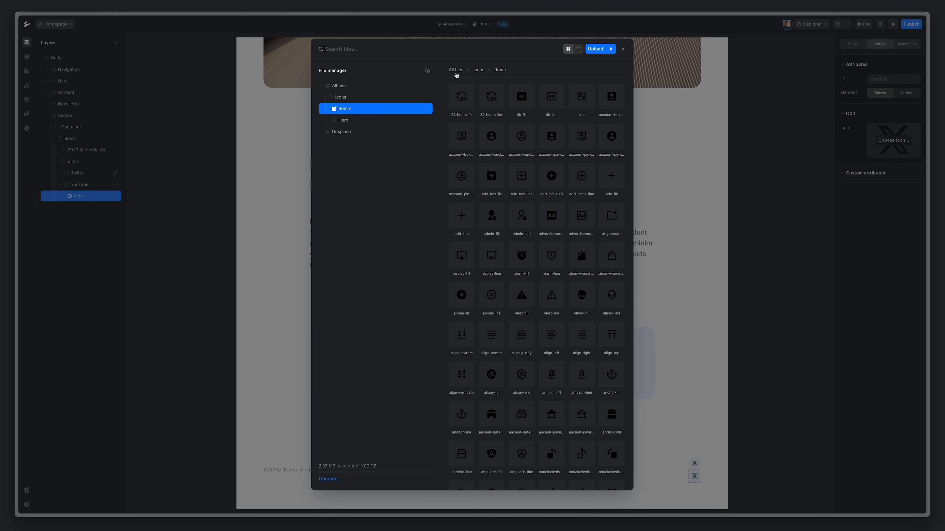
type("yout")
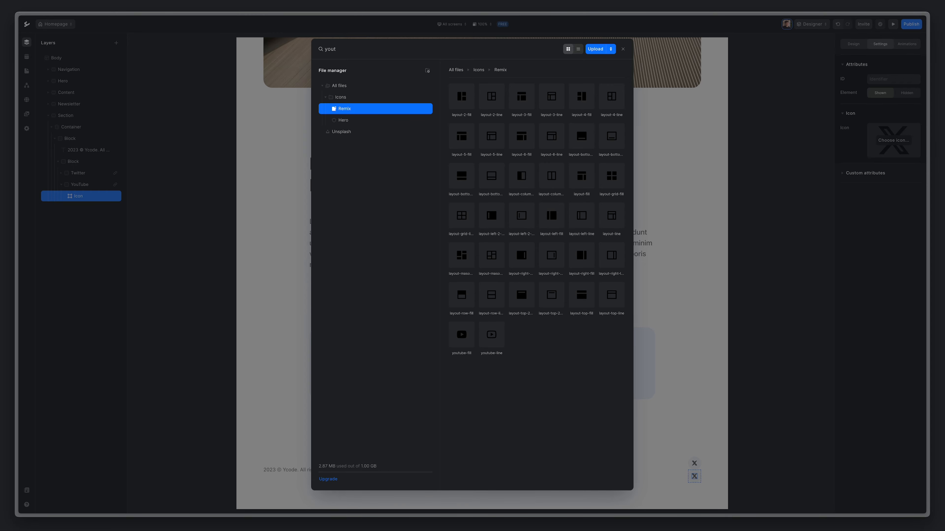
left_click(469, 336)
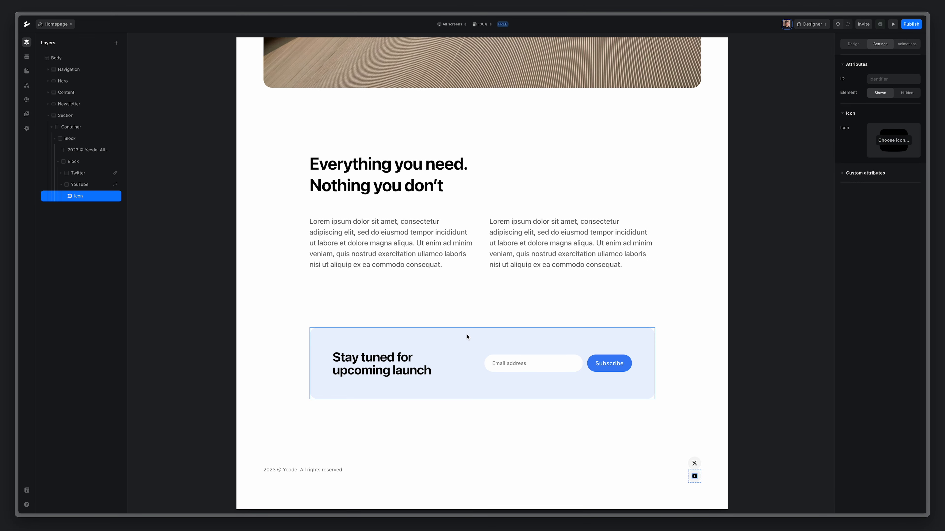
Set the block holding both badges to Flex display with a 12px gap.
left_click(61, 184)
left_click(77, 163)
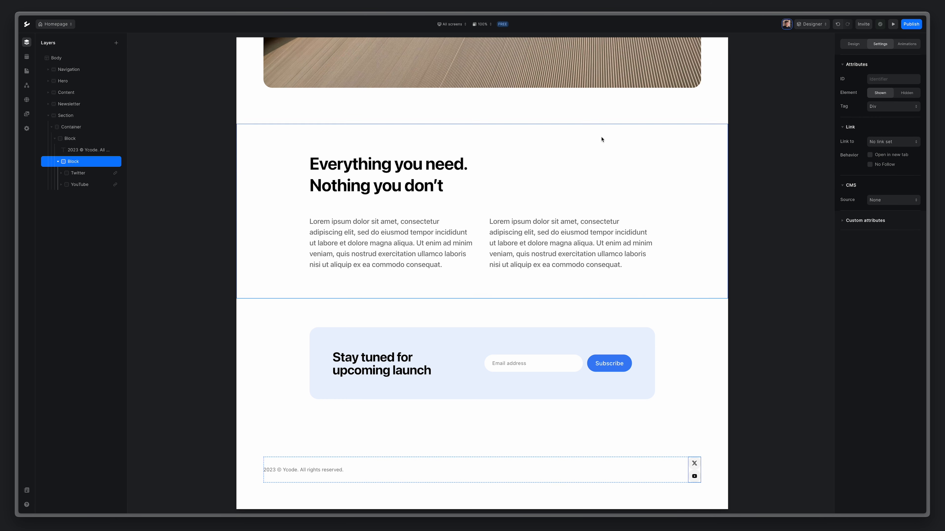
left_click(852, 45)
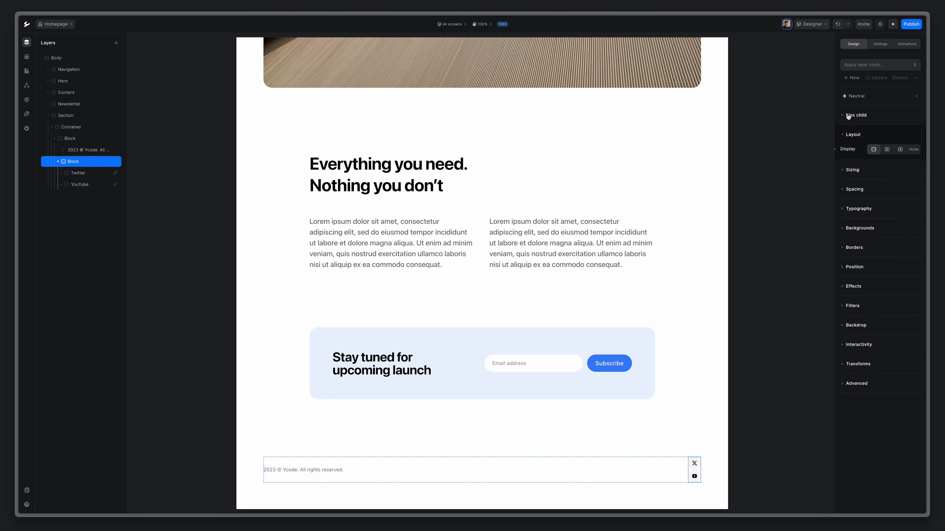
left_click(887, 150)
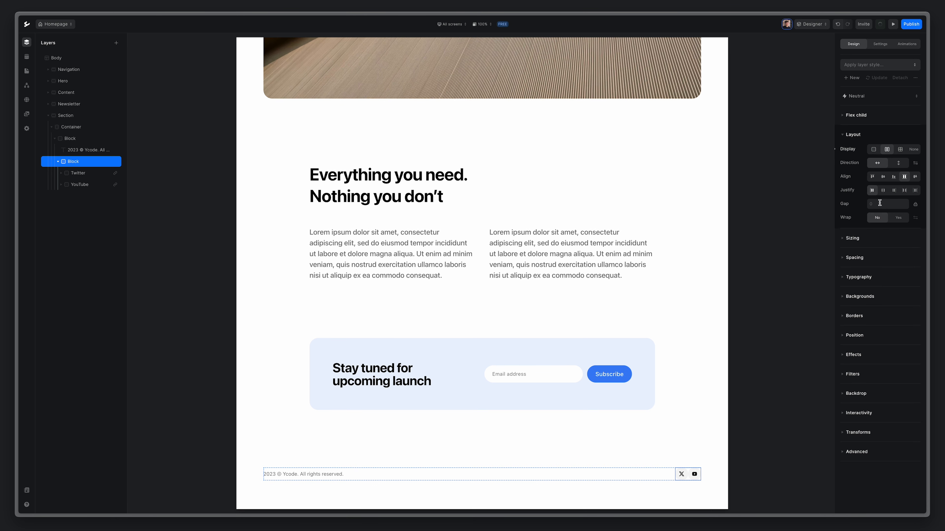
key("Return")
left_click(679, 475)
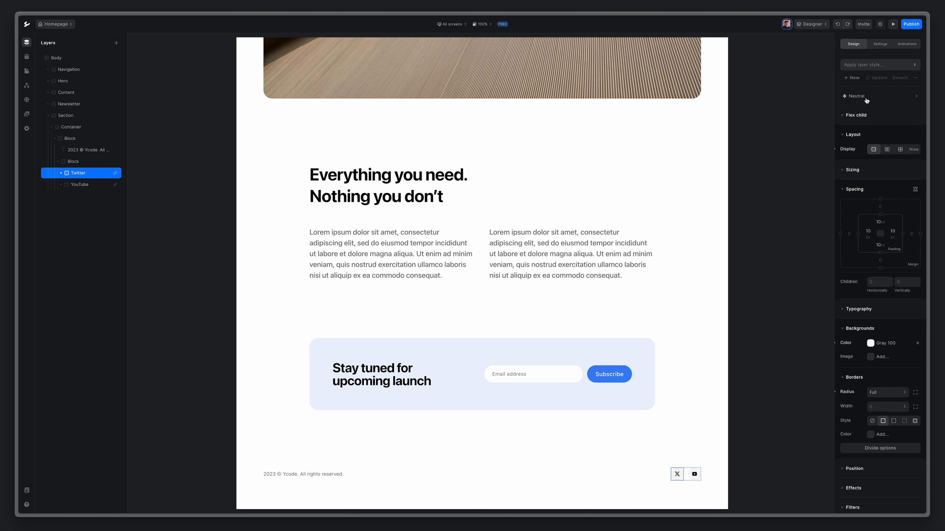
Give the Twitter badge a Gray 300 hover background, then copy its style.
left_click(879, 97)
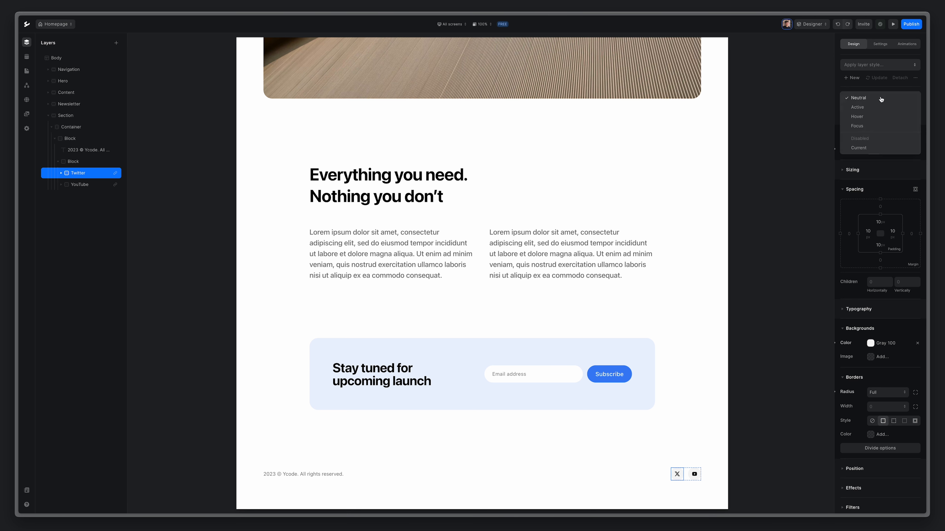
left_click(878, 117)
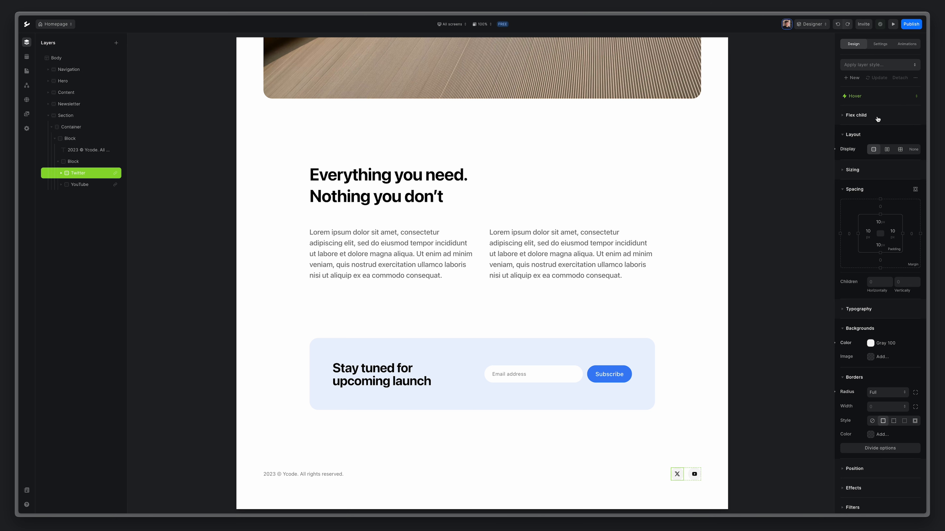
left_click(886, 343)
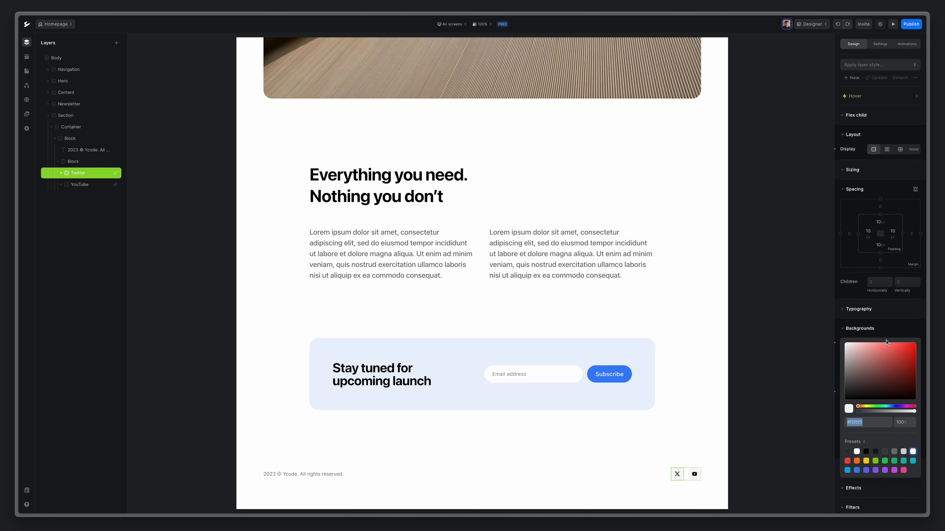
left_click(904, 453)
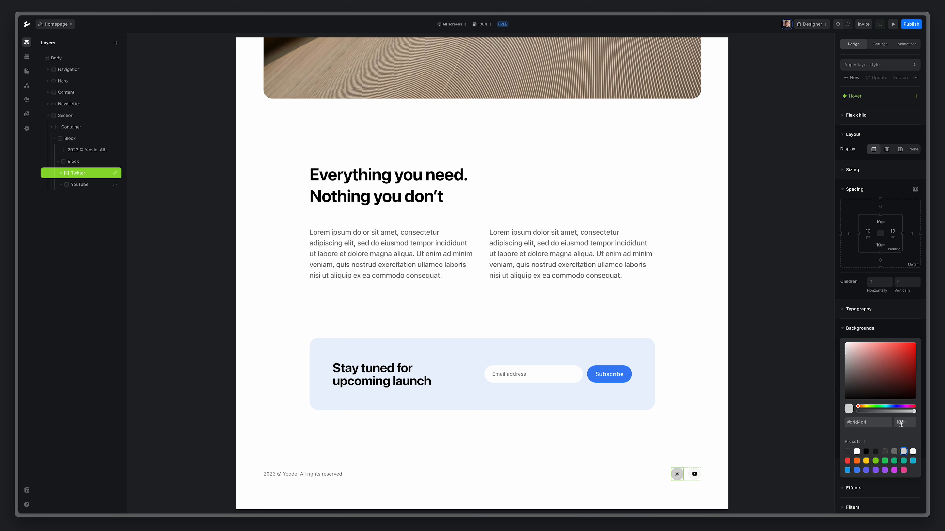
left_click(860, 101)
left_click(858, 100)
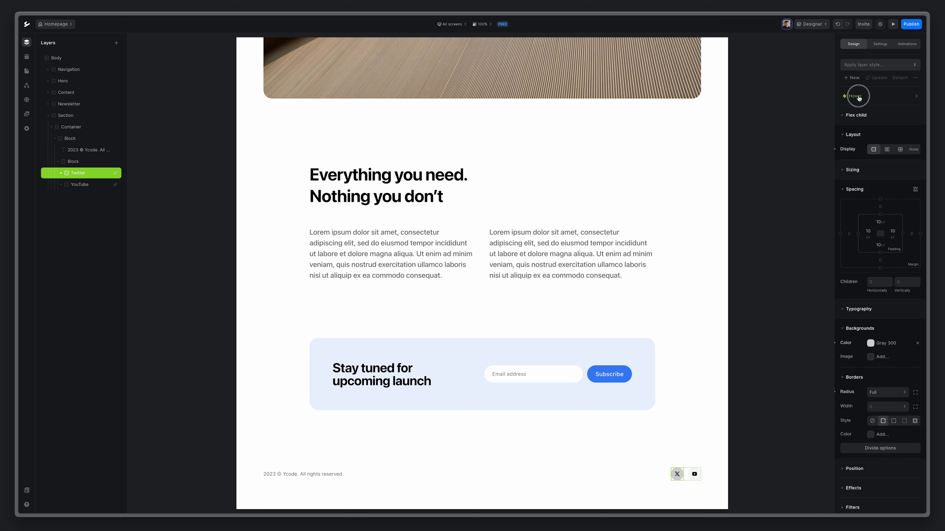
left_click(857, 99)
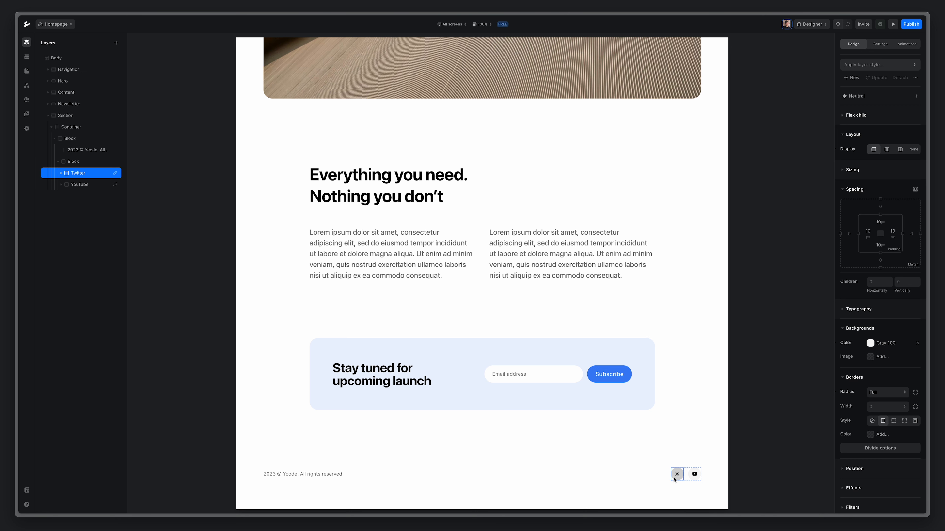
right_click(93, 175)
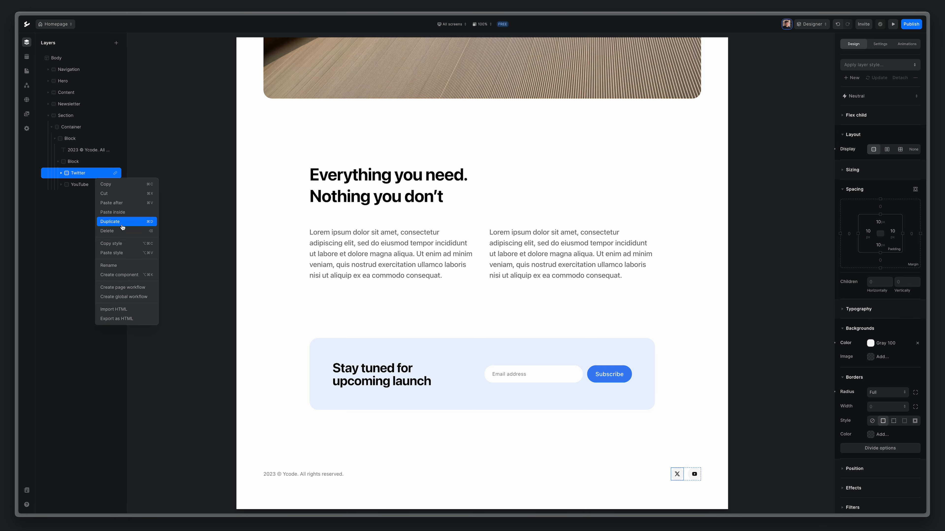
left_click(121, 244)
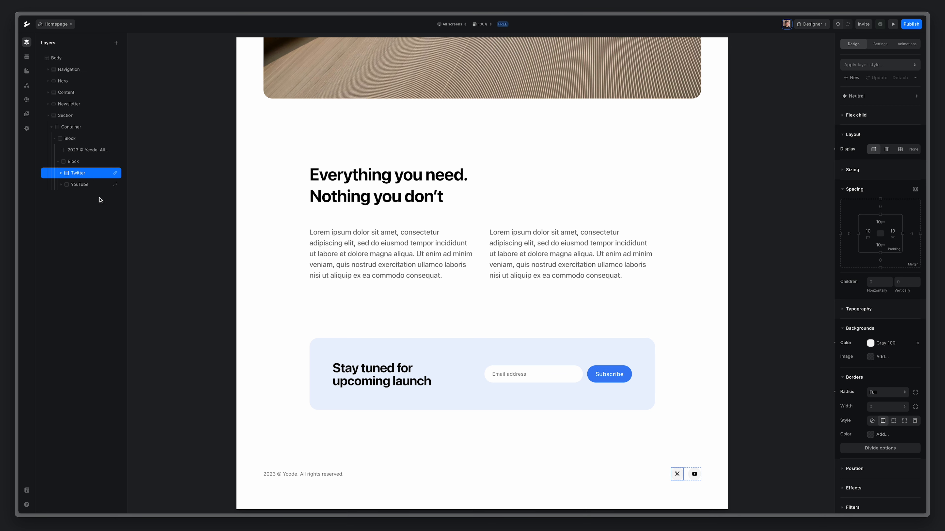
Paste the Twitter badge's copied style onto the YouTube badge.
right_click(93, 185)
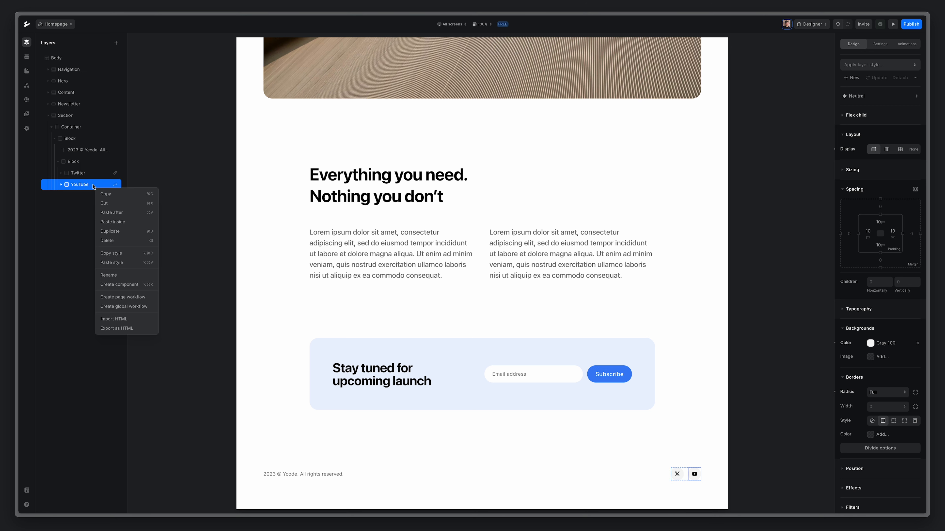
left_click(111, 263)
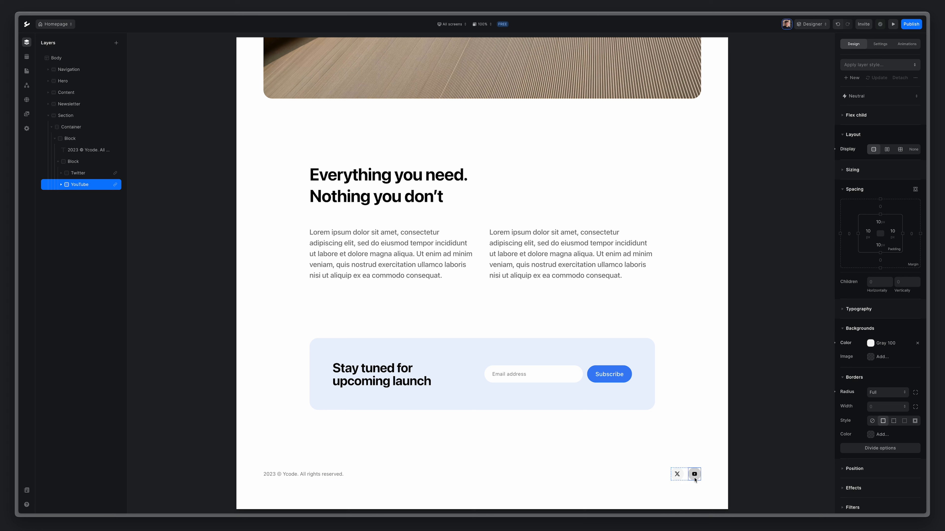
left_click(609, 454)
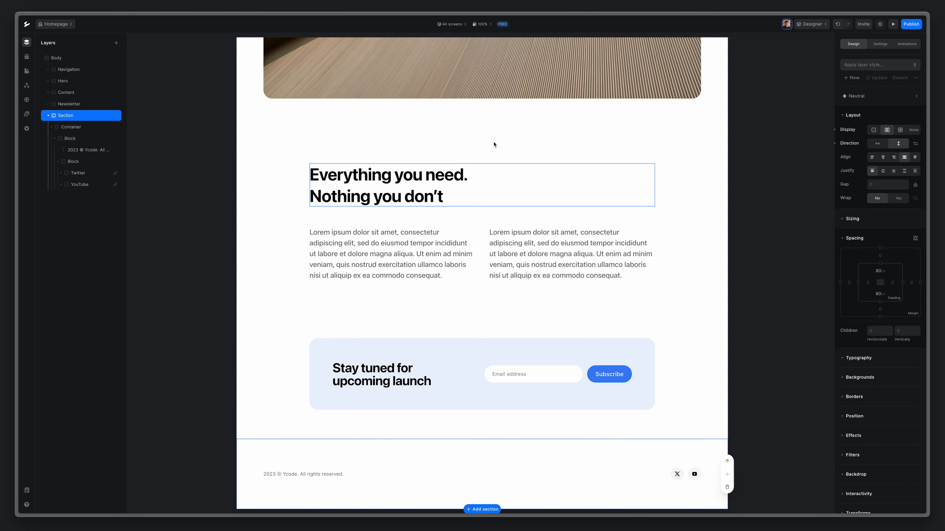
At the SM Screens breakpoint, set the footer row to vertical direction with a 20px gap.
left_click(455, 25)
left_click(454, 43)
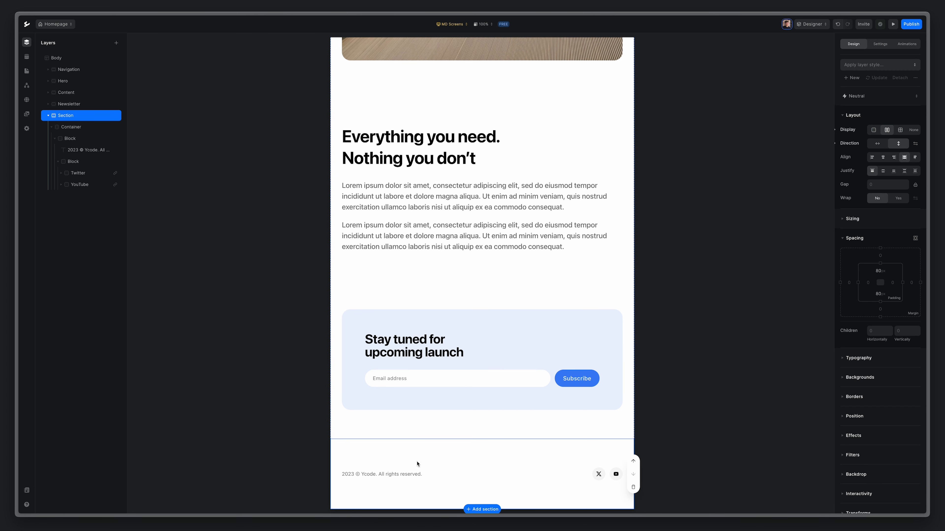
left_click(448, 26)
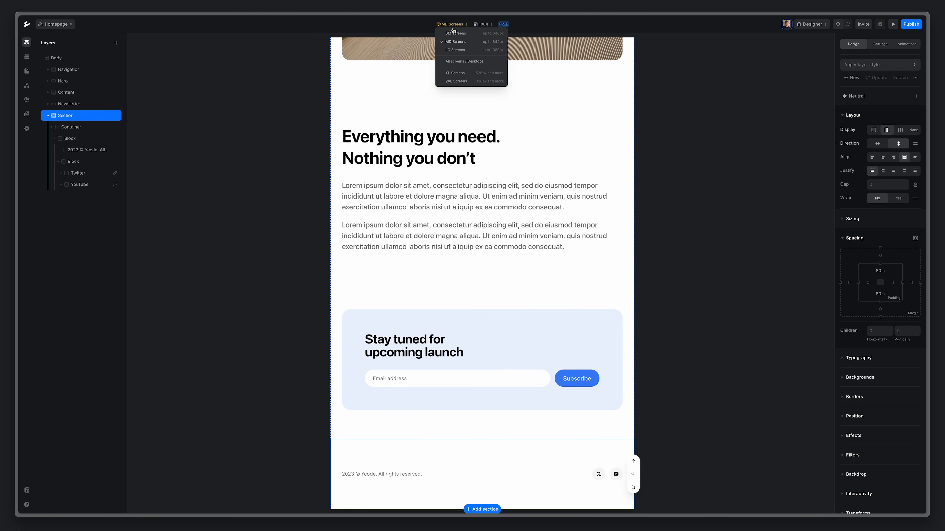
left_click(452, 54)
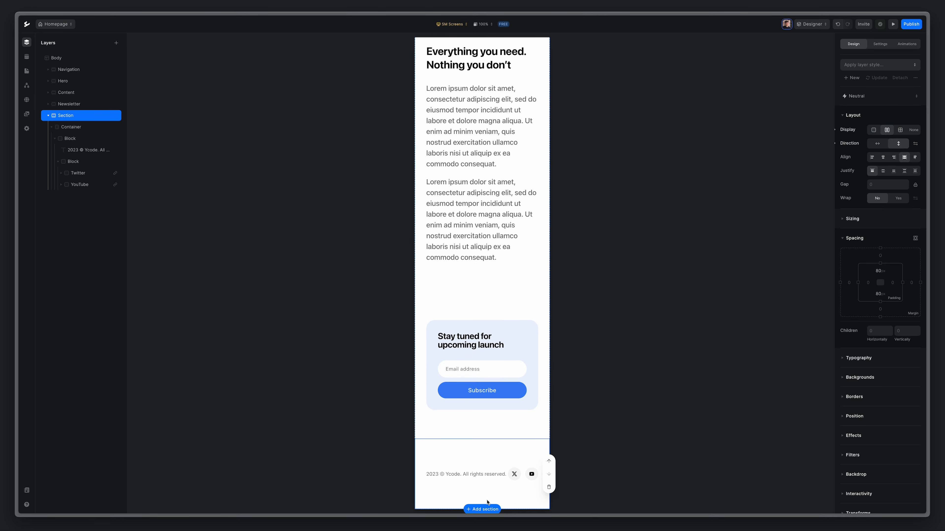
left_click(71, 138)
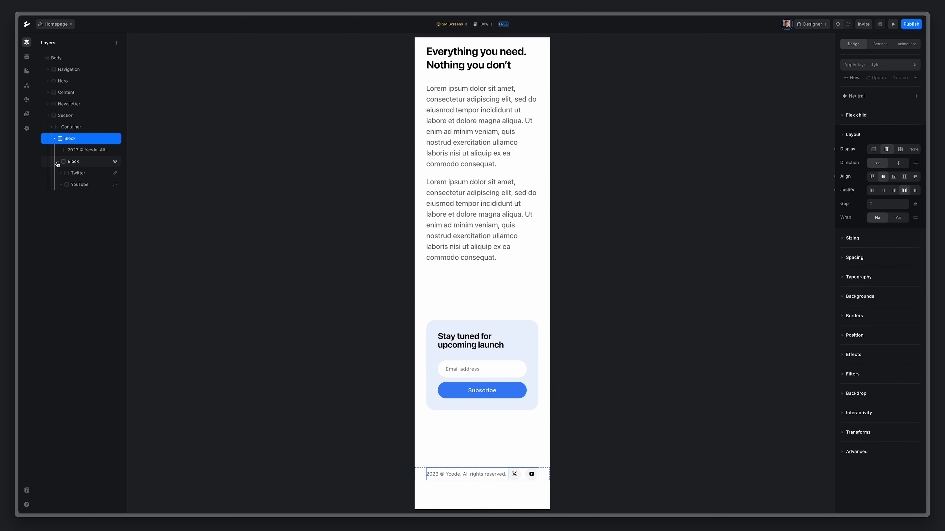
left_click(57, 161)
left_click(899, 165)
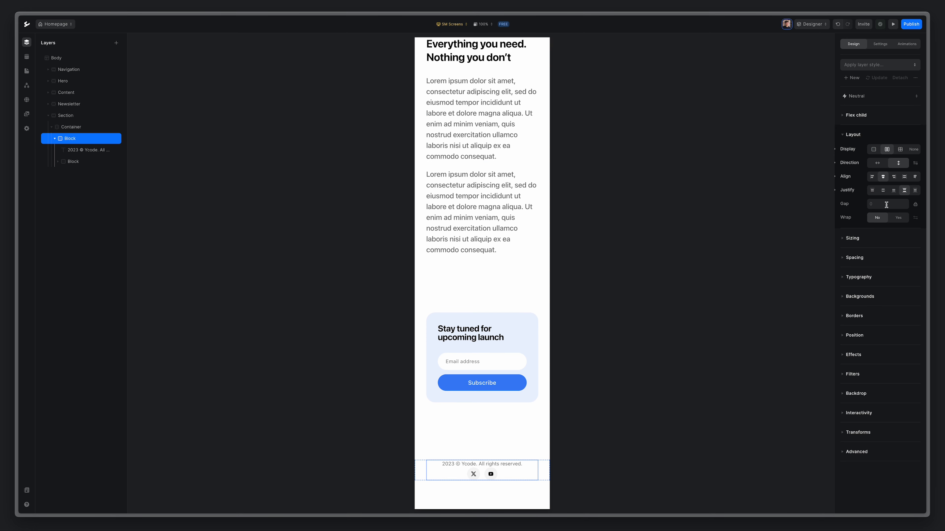
key("Return")
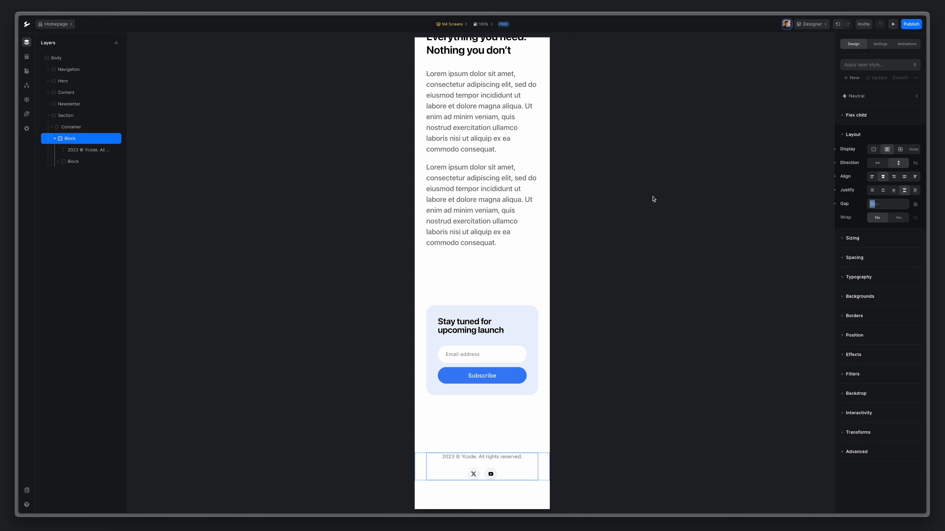
left_click(449, 24)
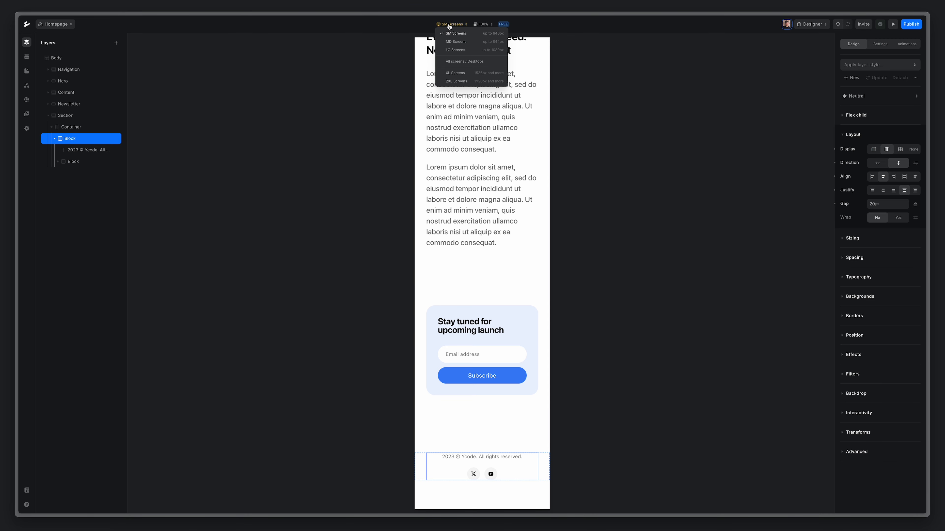
left_click(482, 62)
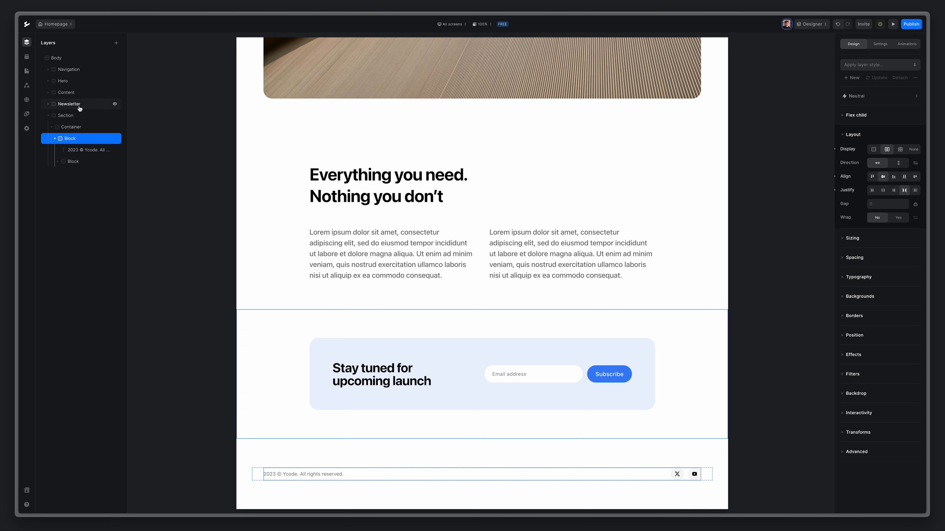
Rename the bottom section layer to 'Footer'.
left_click(48, 115)
left_click(67, 115)
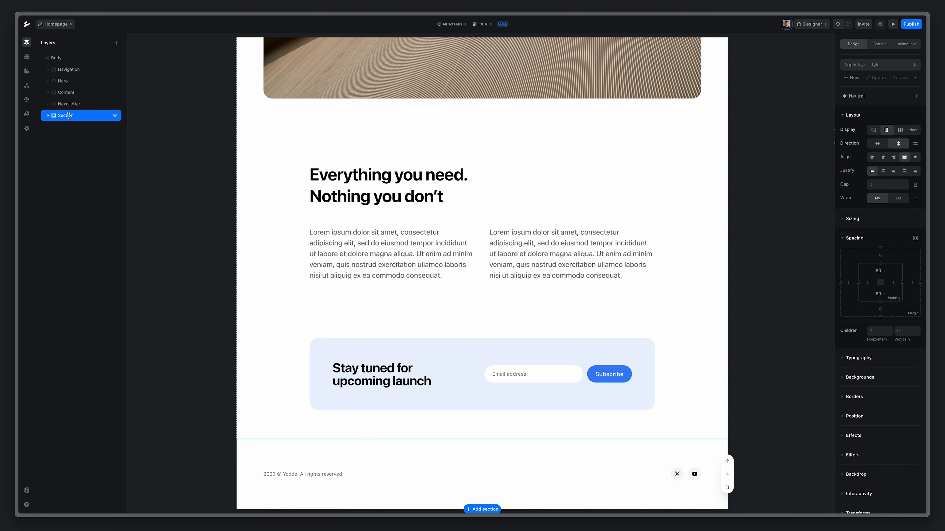
double_click(67, 116)
type("Footer")
key("Return")
Set the Footer section's HTML tag to Footer.
left_click(879, 44)
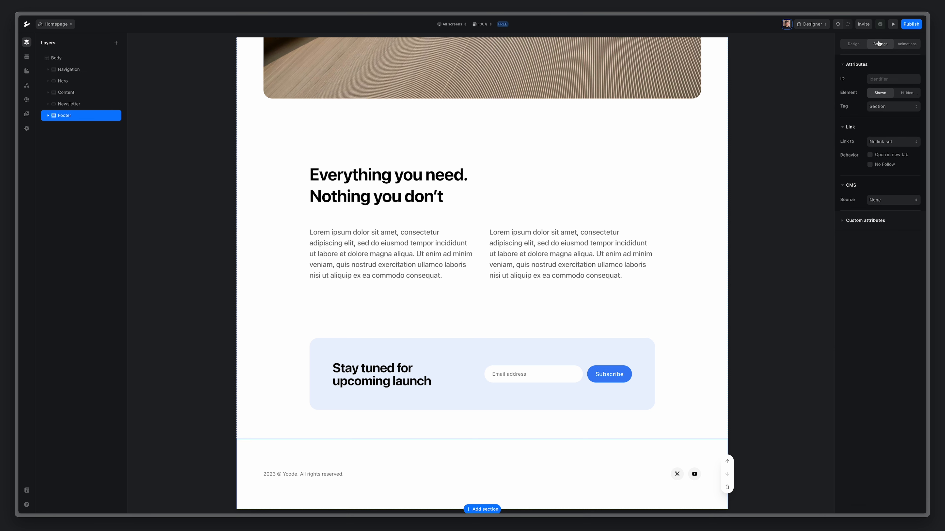
left_click(877, 108)
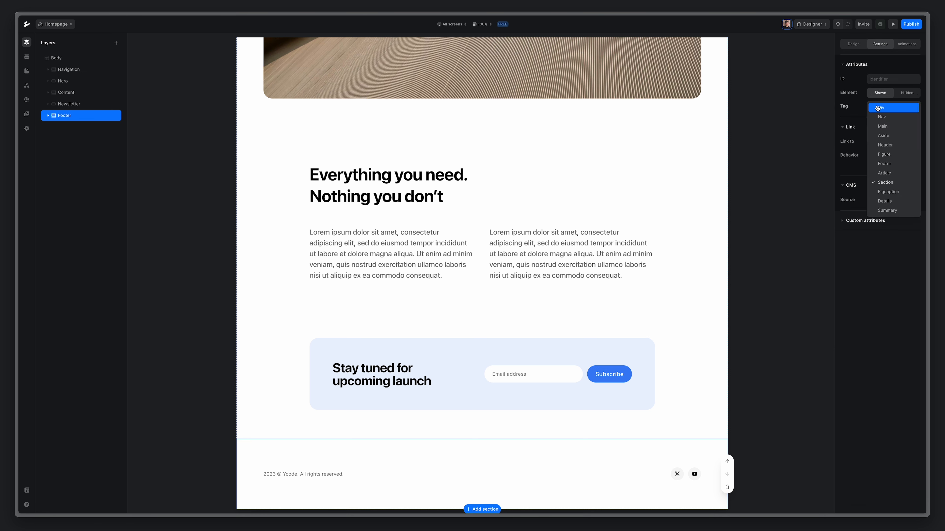
left_click(892, 165)
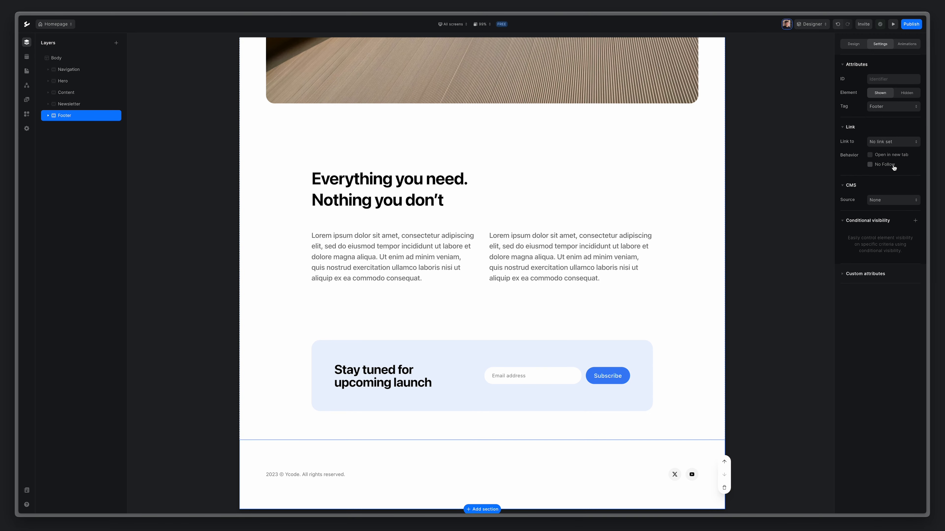
scroll(476, 278, "up", 8)
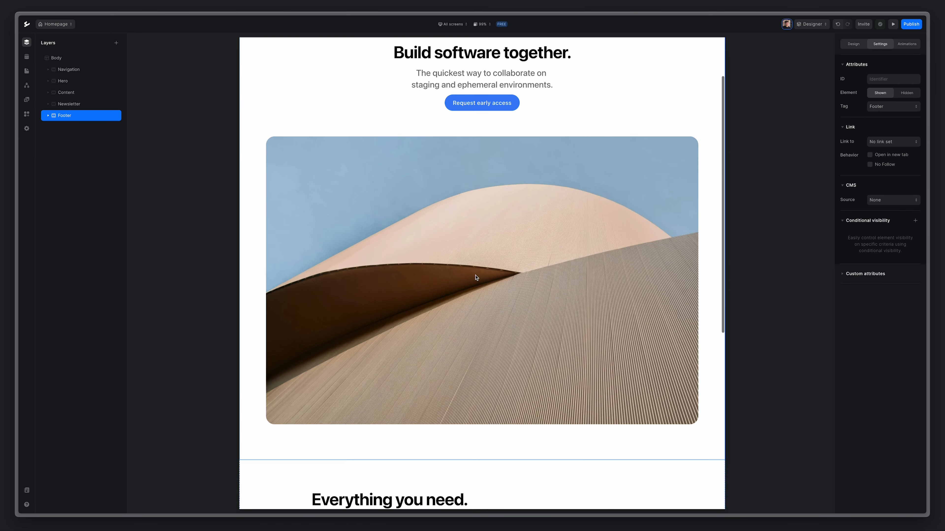
scroll(476, 278, "up", 2)
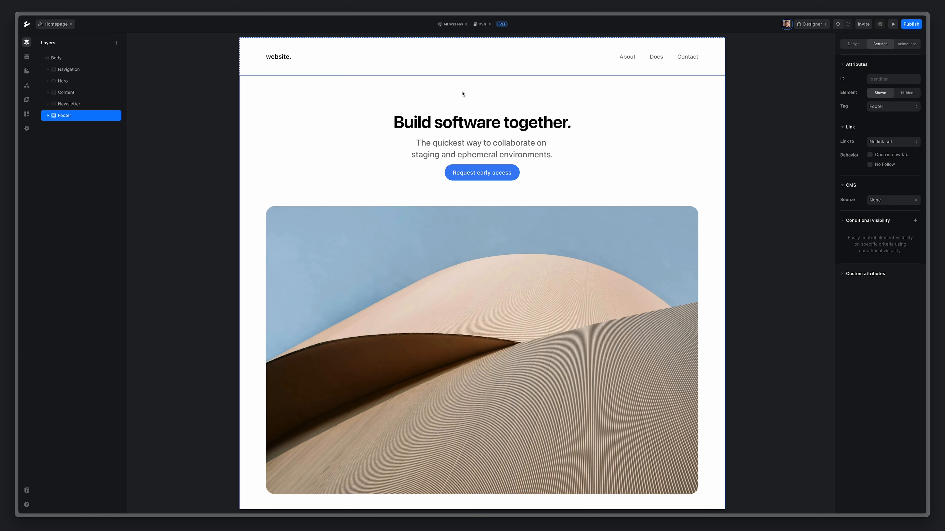
left_click(67, 82)
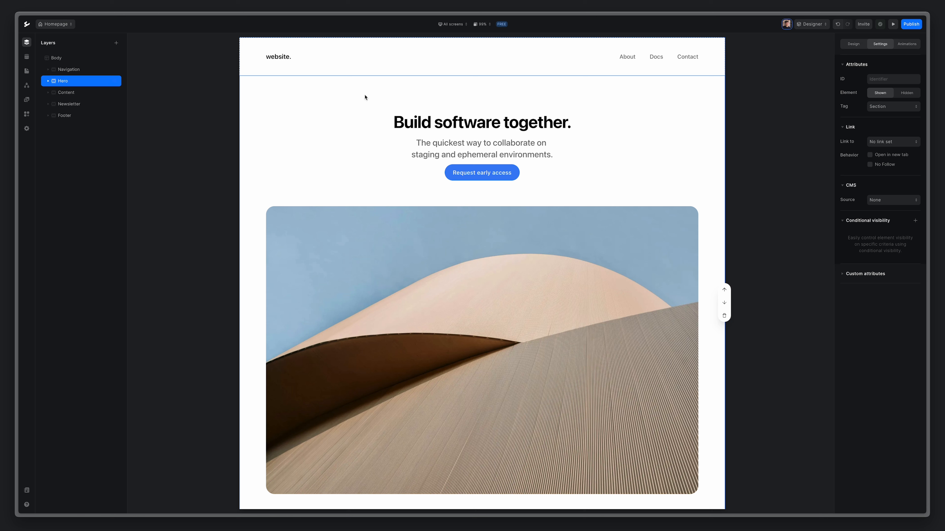
Add a Hero load animation that moves it in from a vertical offset of 50 over 1s, easing out.
left_click(909, 47)
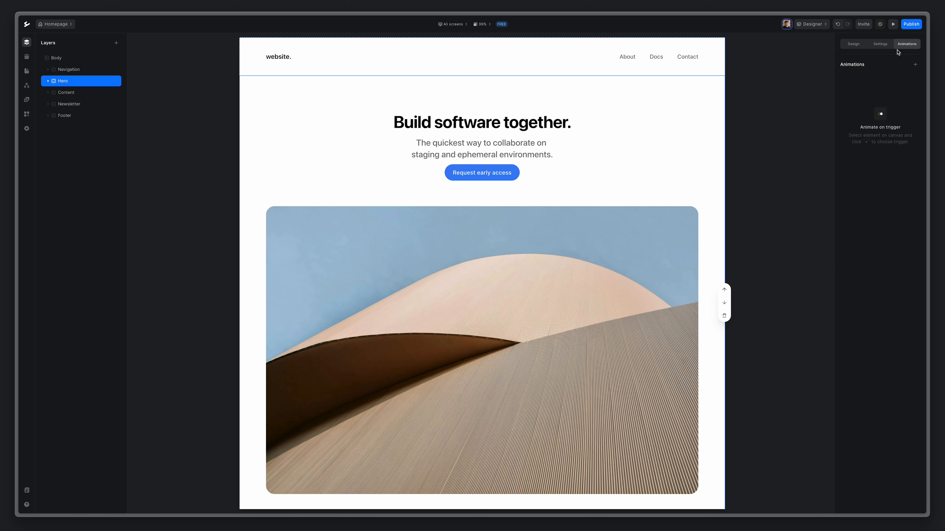
left_click(915, 65)
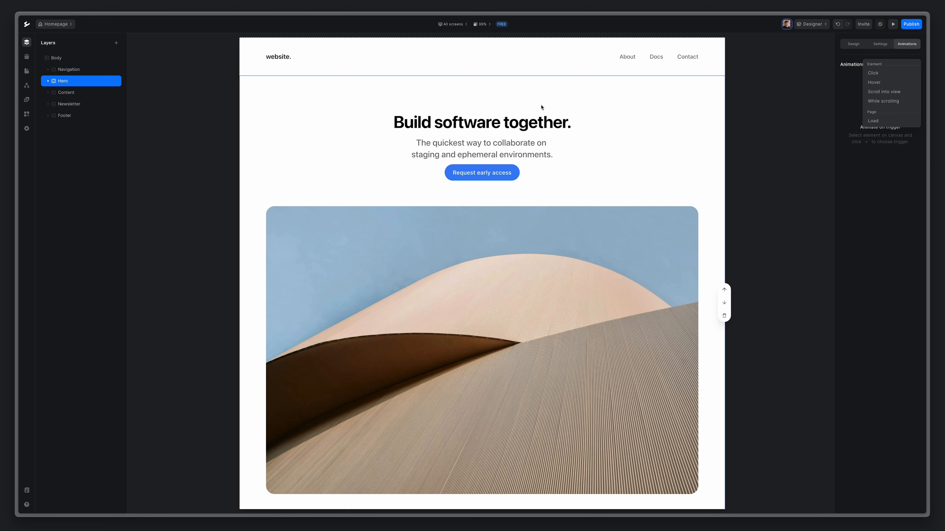
left_click(880, 122)
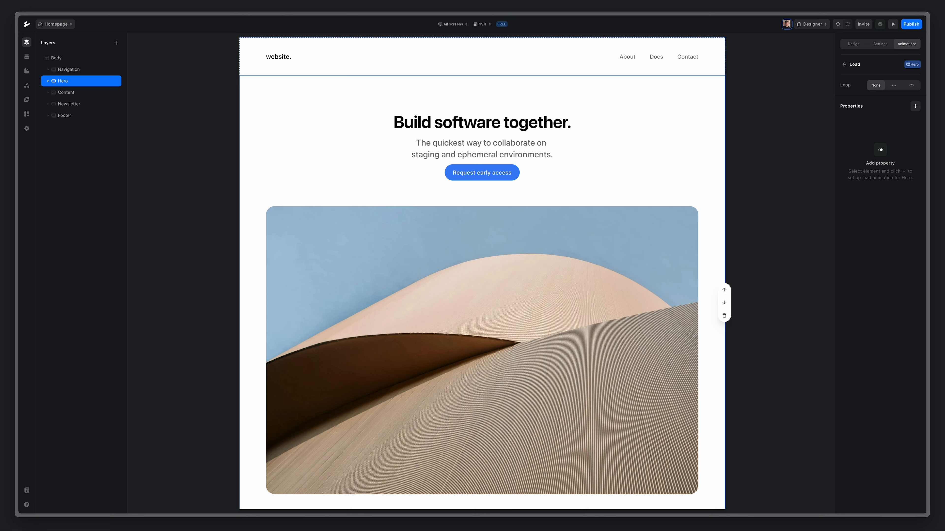
left_click(916, 107)
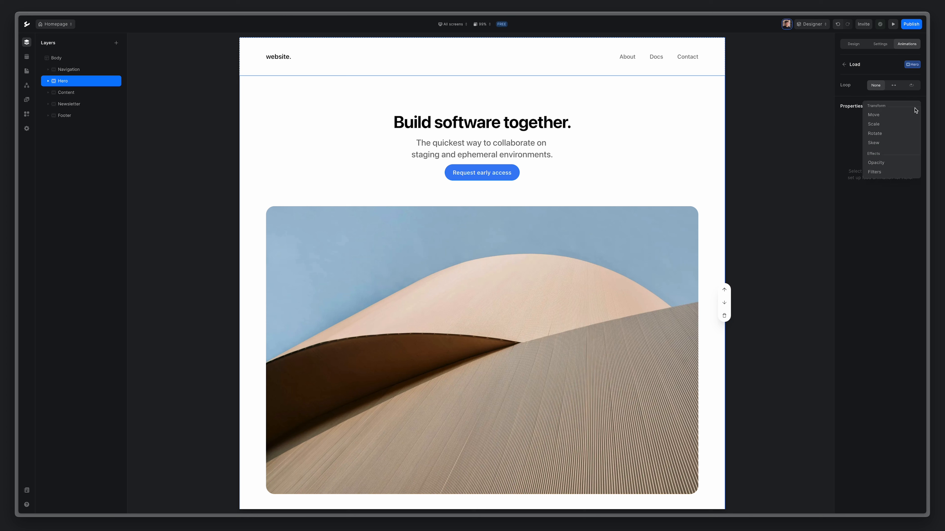
left_click(875, 114)
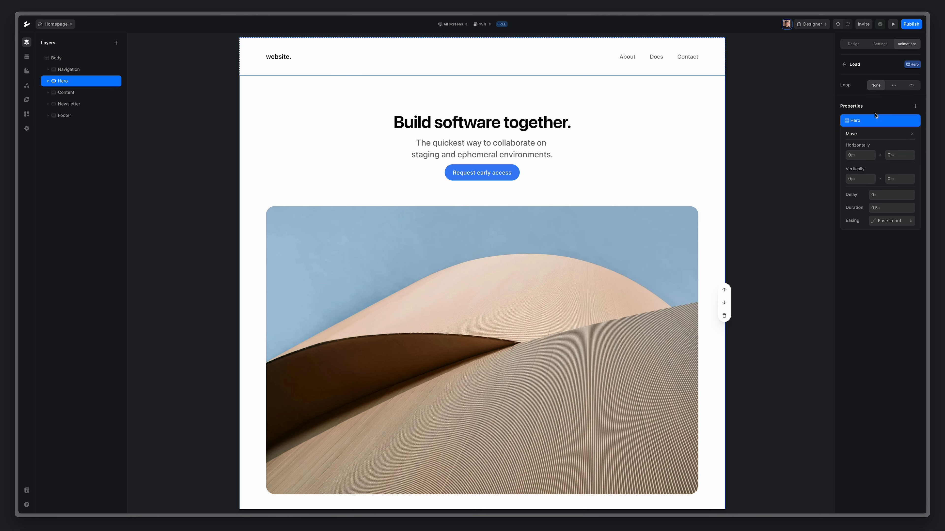
left_click(863, 179)
type("50")
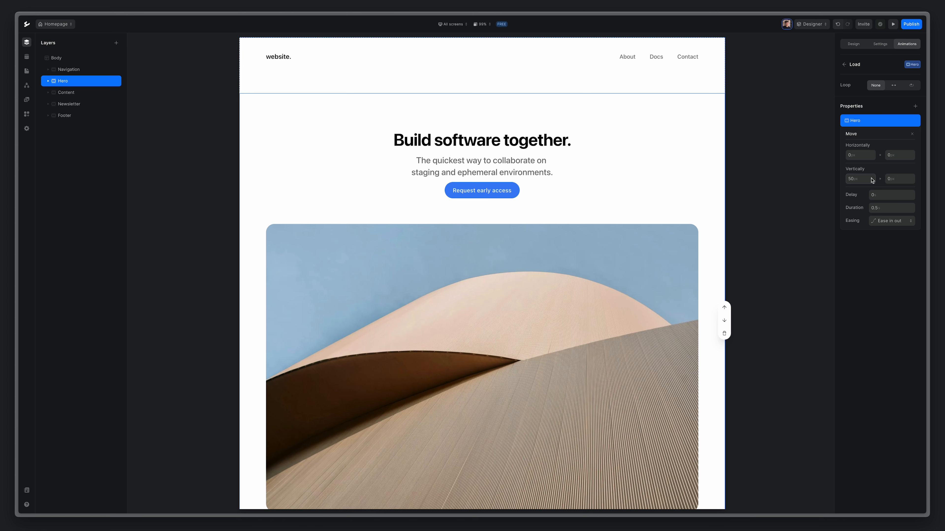
left_click(899, 180)
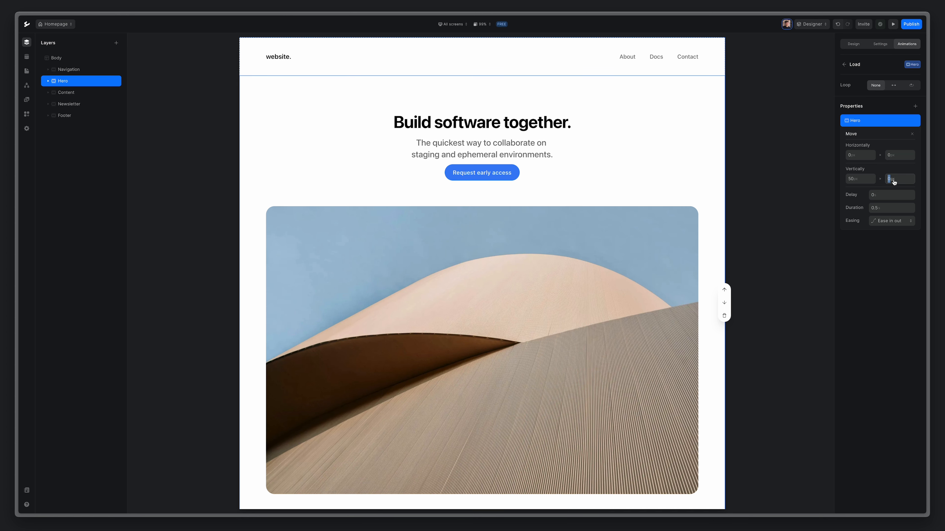
left_click(892, 210)
type("1")
left_click(888, 221)
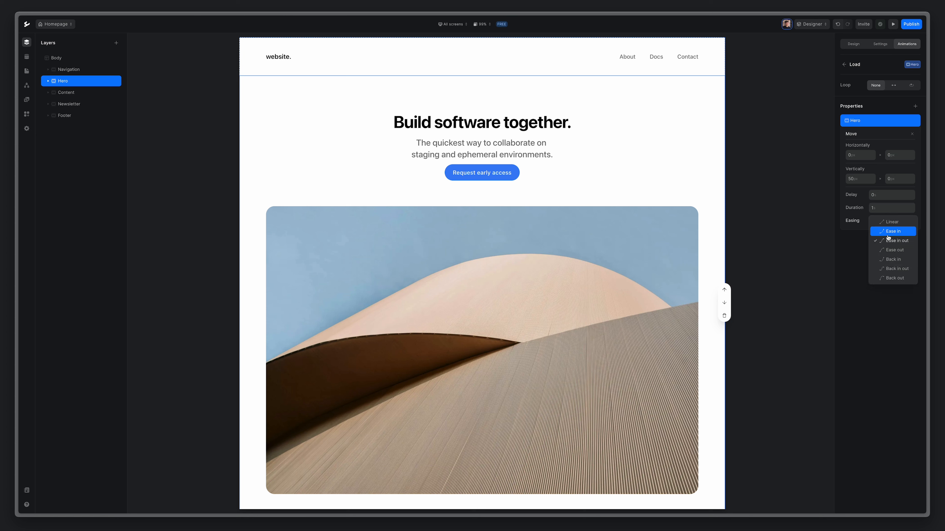
left_click(892, 250)
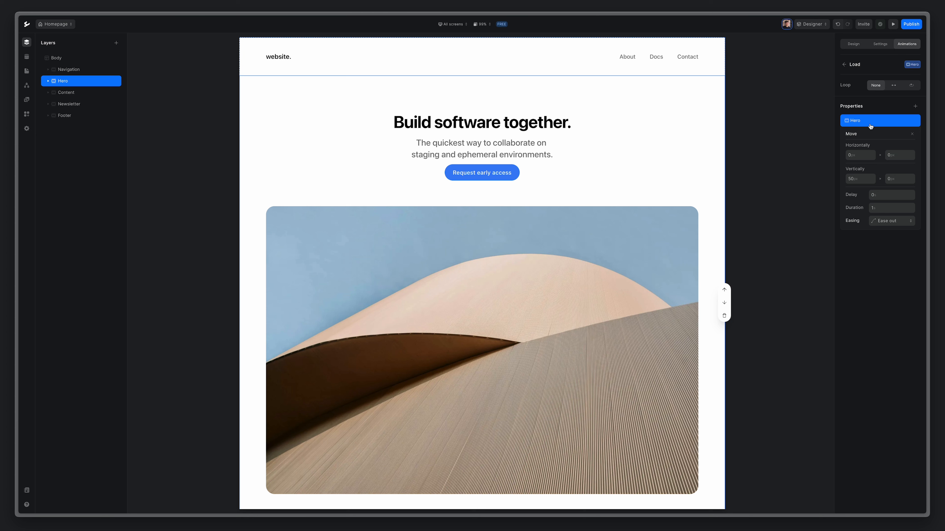
Add an opacity fade from 0 to 100 over 1s with Ease out to the Hero load animation.
left_click(916, 106)
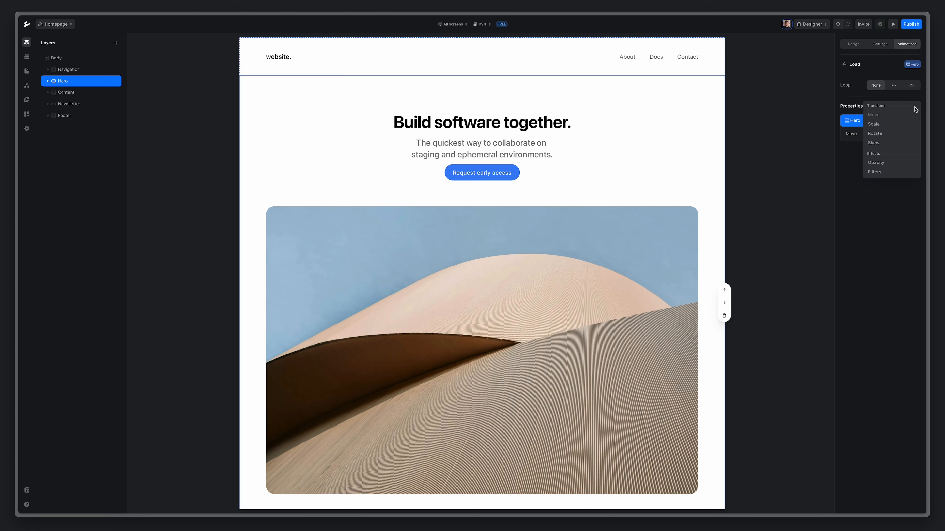
left_click(876, 162)
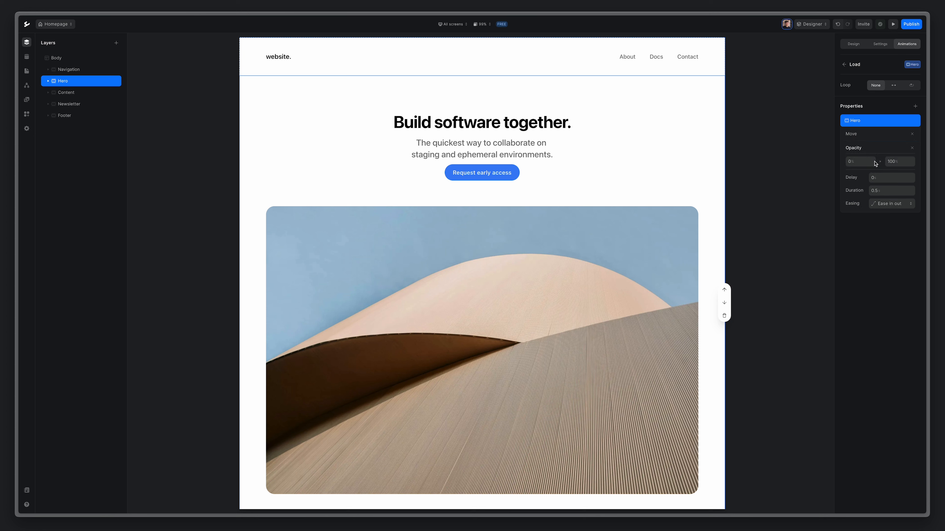
left_click(861, 164)
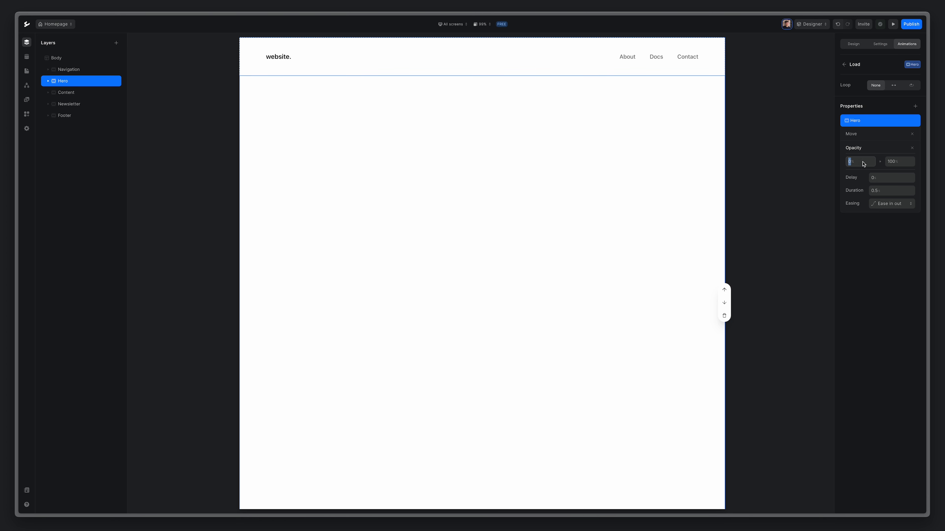
left_click(905, 164)
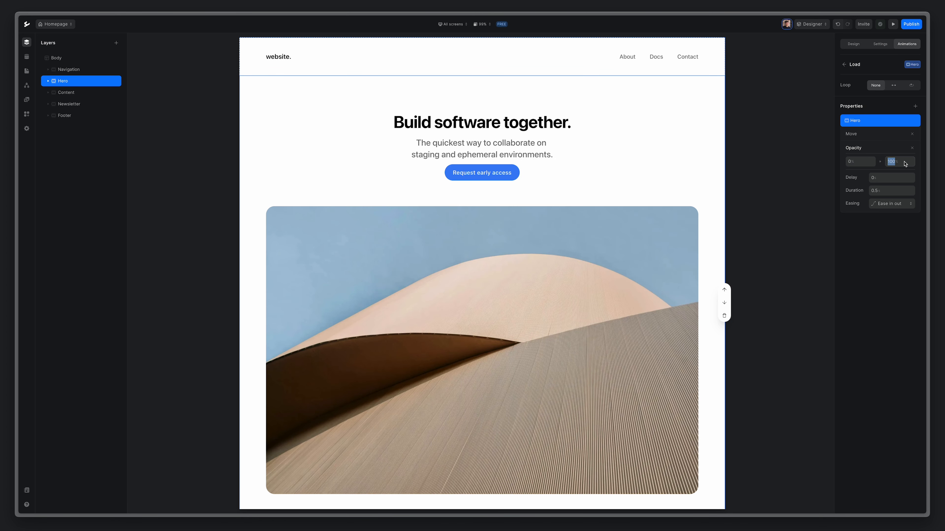
left_click(889, 191)
type("1")
left_click(887, 206)
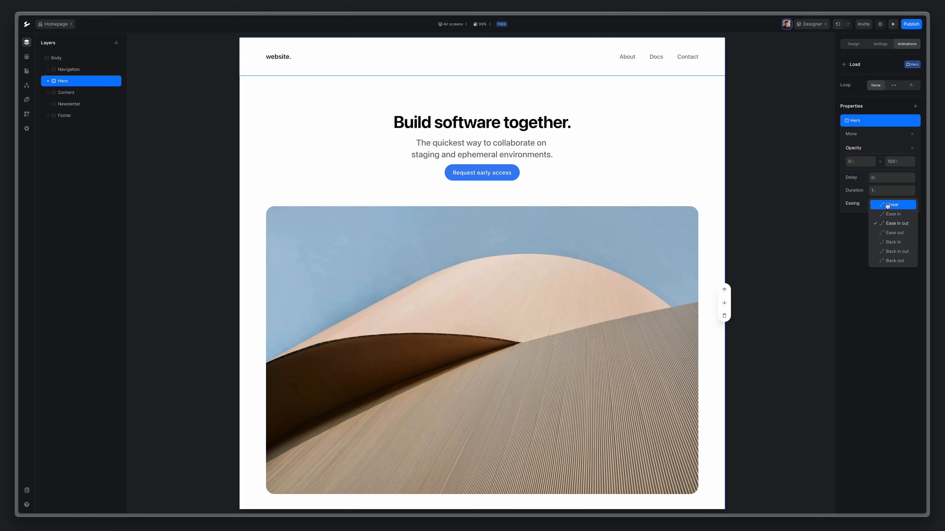
left_click(890, 234)
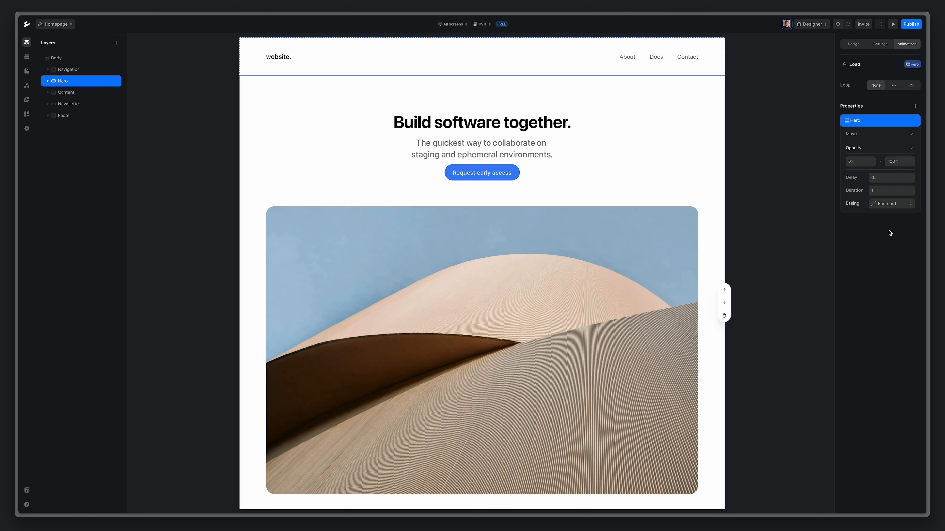
left_click(889, 233)
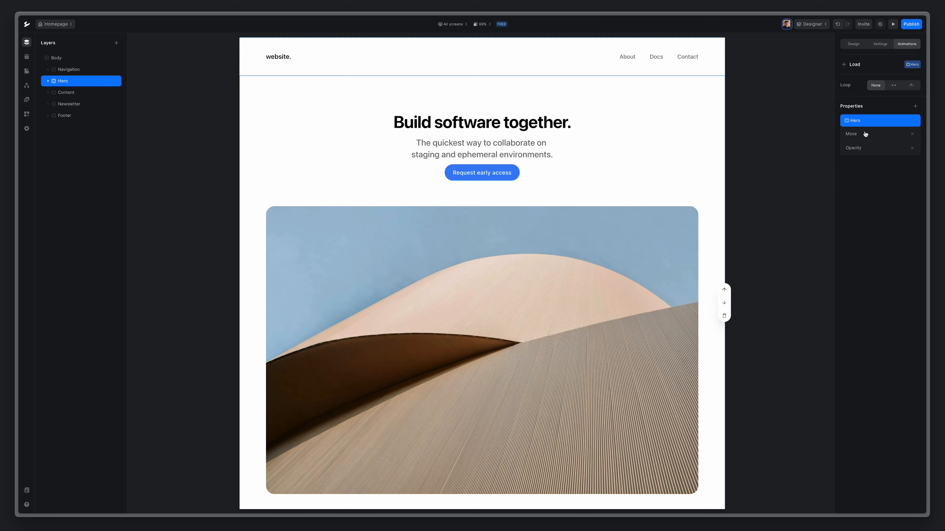
left_click(894, 26)
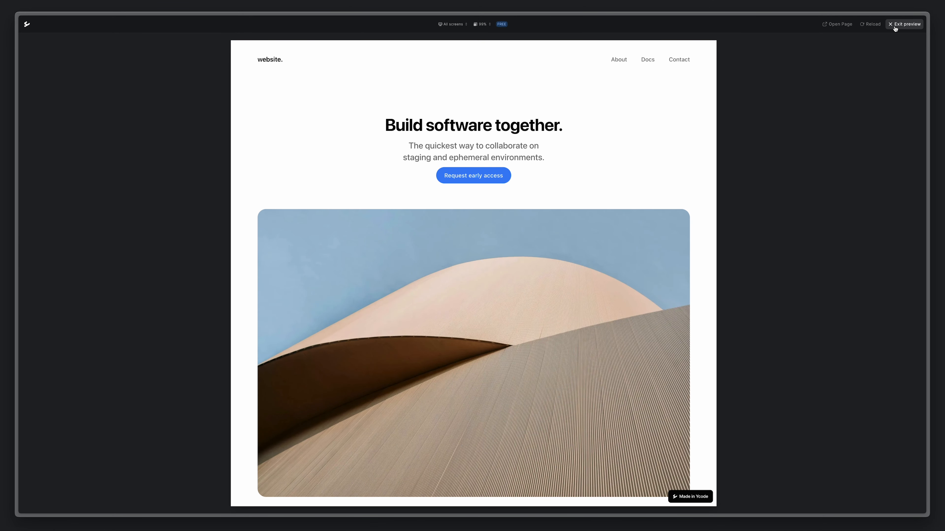
left_click(910, 28)
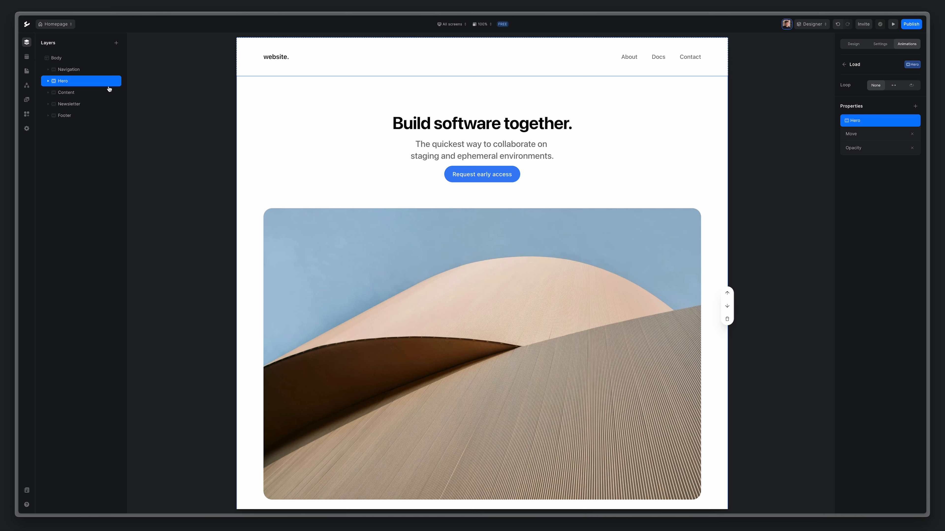
Give the Content section a Scroll into view animation trigger that starts at Center.
left_click(67, 93)
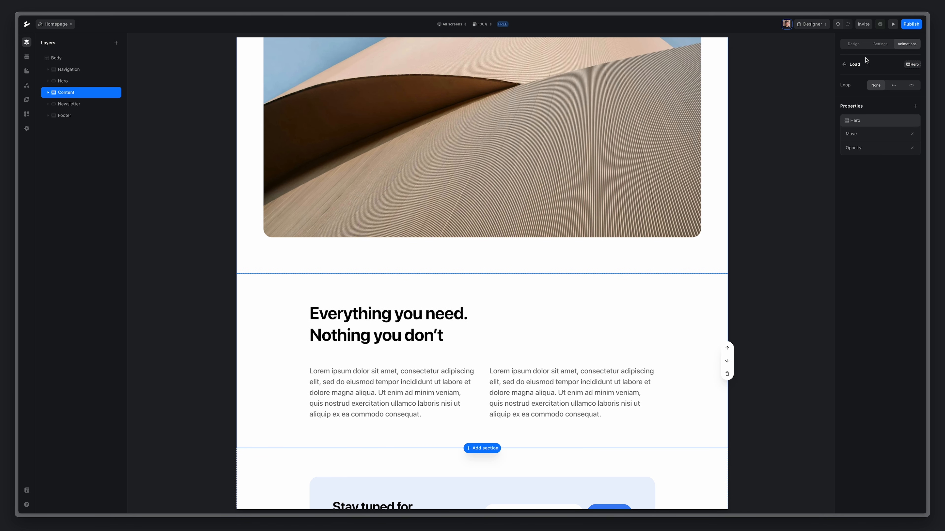
left_click(844, 66)
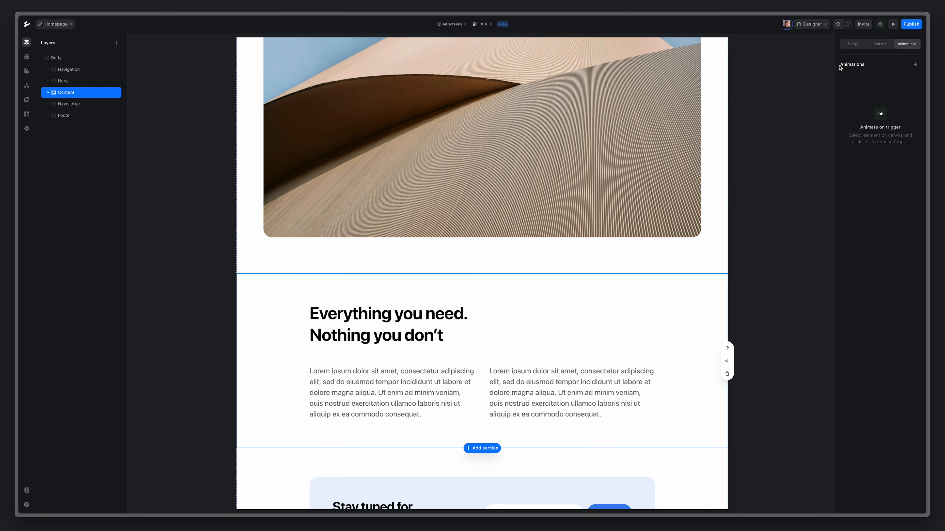
left_click(915, 65)
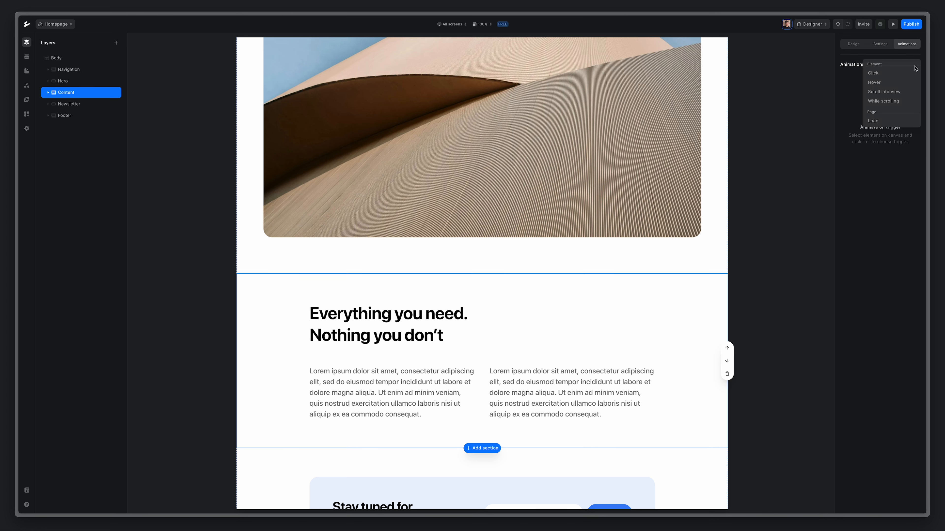
left_click(902, 94)
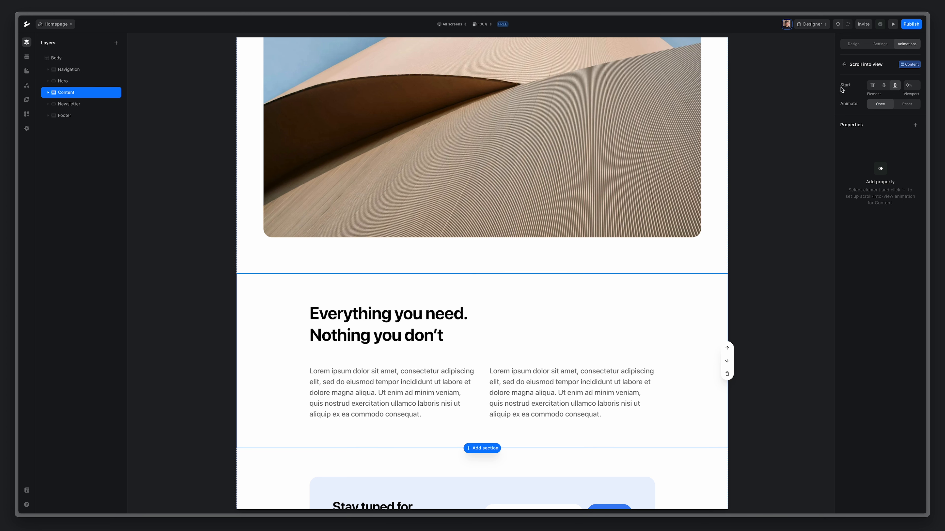
mouse_move(849, 89)
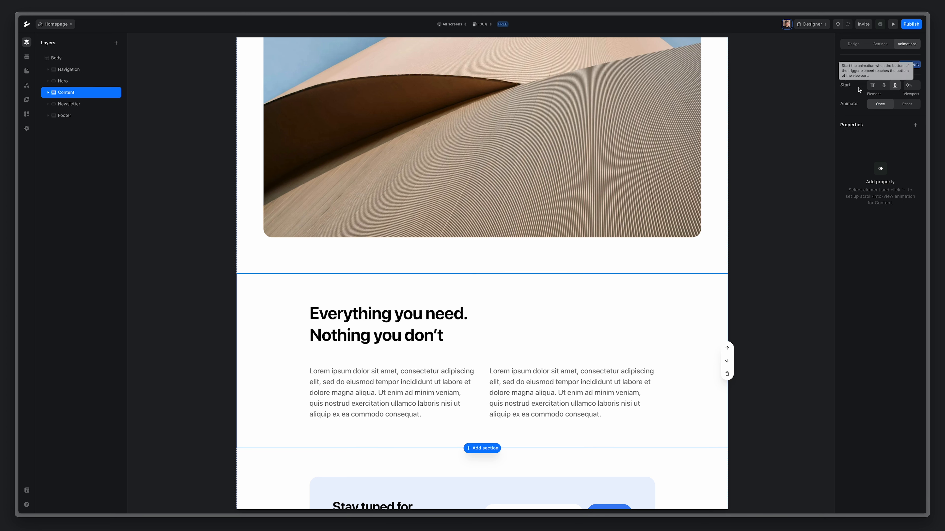
left_click(884, 86)
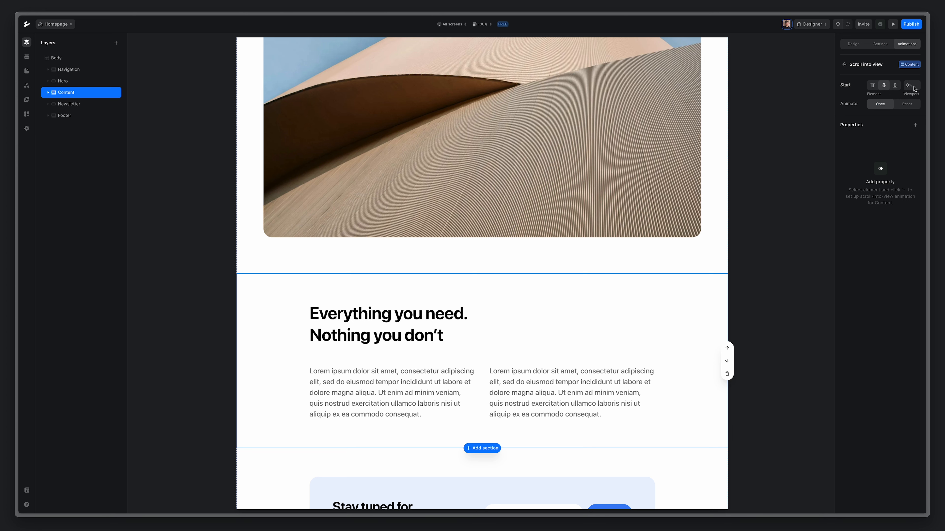
scroll(402, 434, "up", 4)
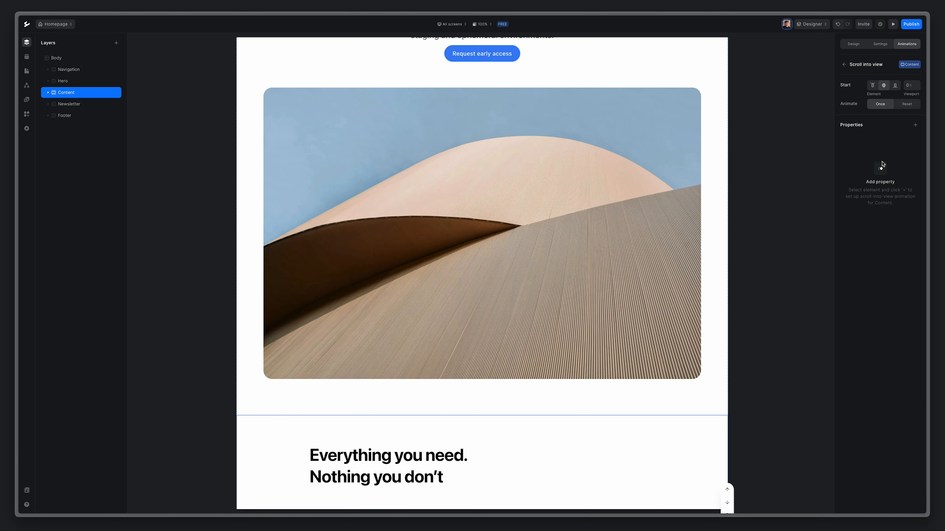
scroll(501, 484, "down", 3)
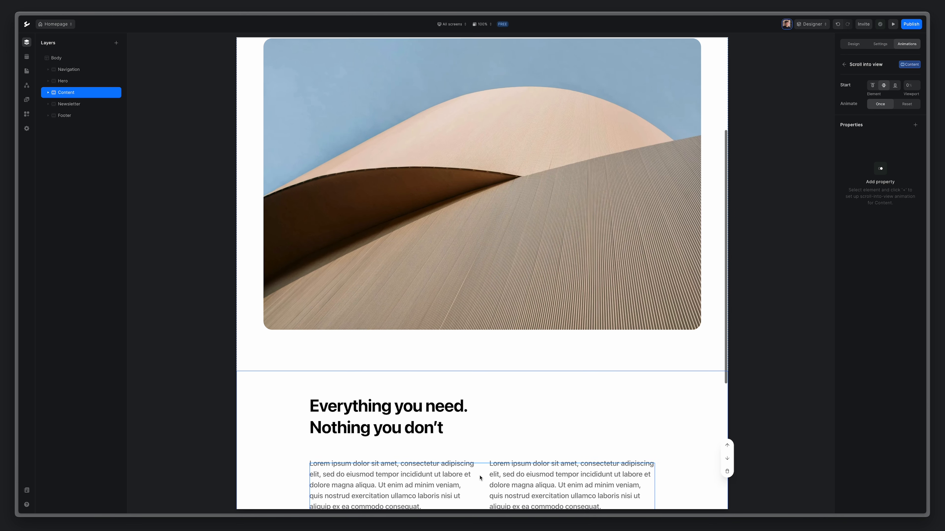
Add a Move effect rising vertically from 50 to 0 over 1s with Ease out.
left_click(915, 125)
left_click(897, 137)
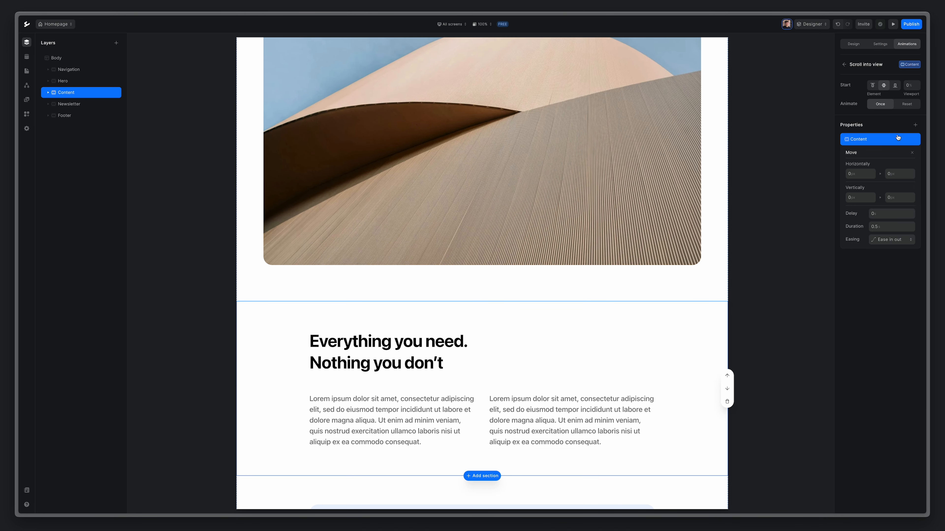
left_click(863, 199)
type("50")
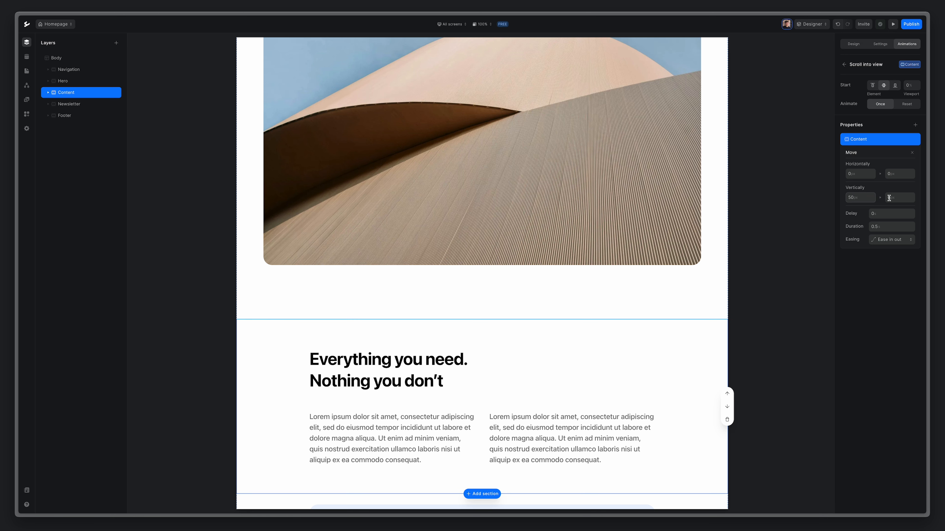
left_click(891, 227)
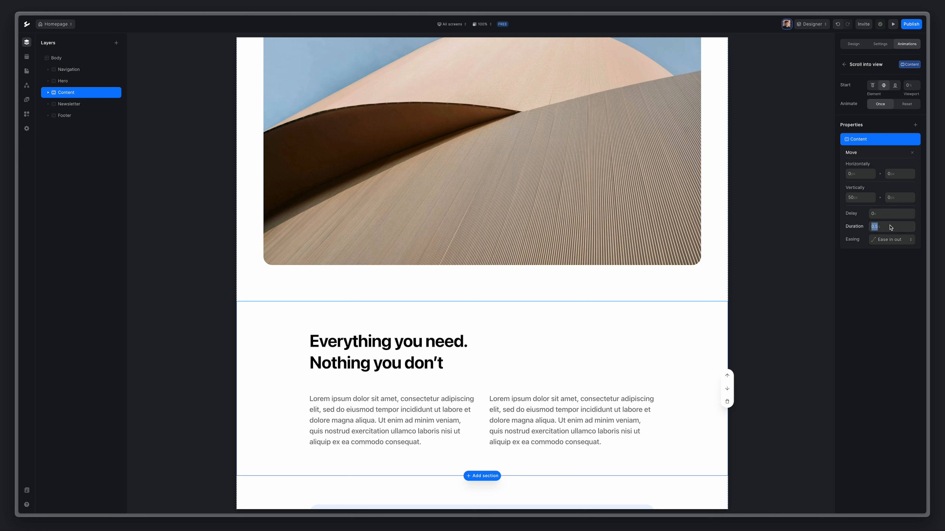
type("1")
left_click(892, 240)
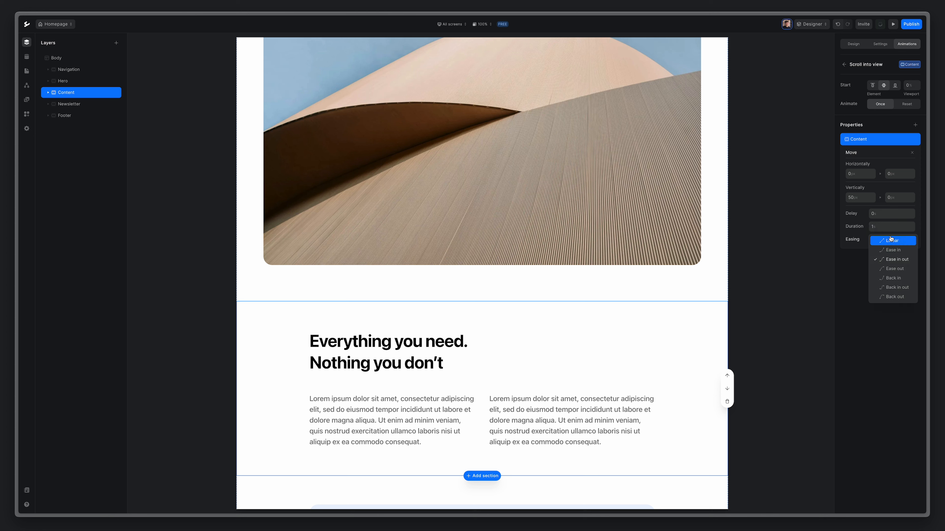
left_click(895, 269)
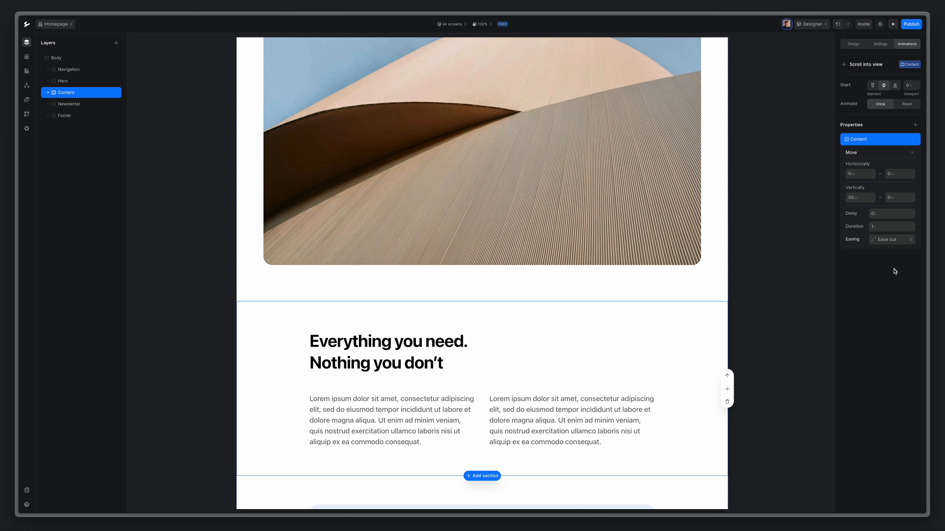
Add a 1s Ease out Opacity fade, then preview the page.
left_click(915, 125)
left_click(874, 182)
double_click(891, 209)
type("1")
left_click(892, 222)
left_click(893, 255)
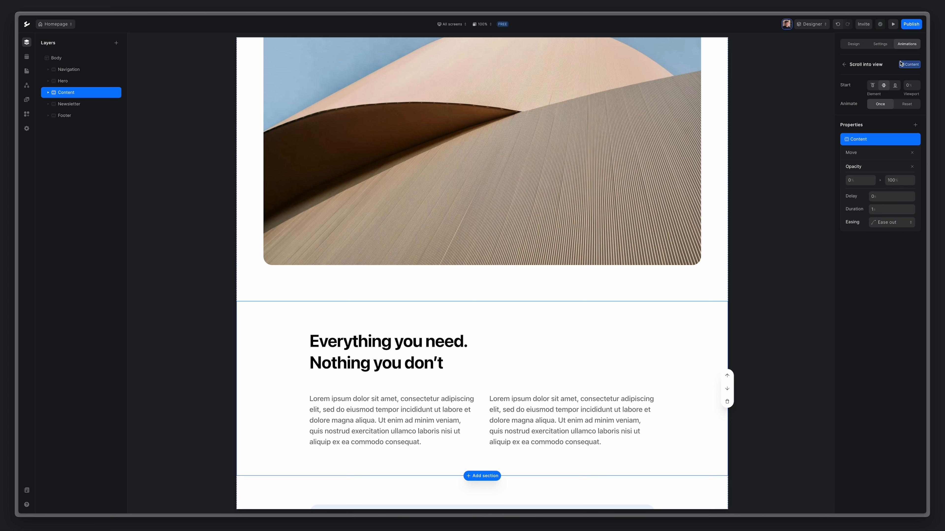
left_click(892, 24)
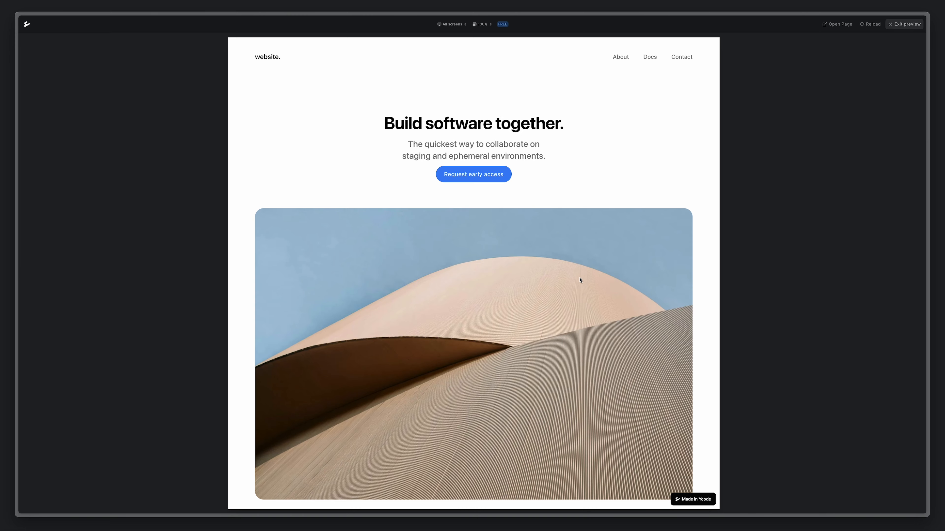
Scroll the preview, reload it to replay the Content animation, then exit the preview.
scroll(565, 292, "down", 3)
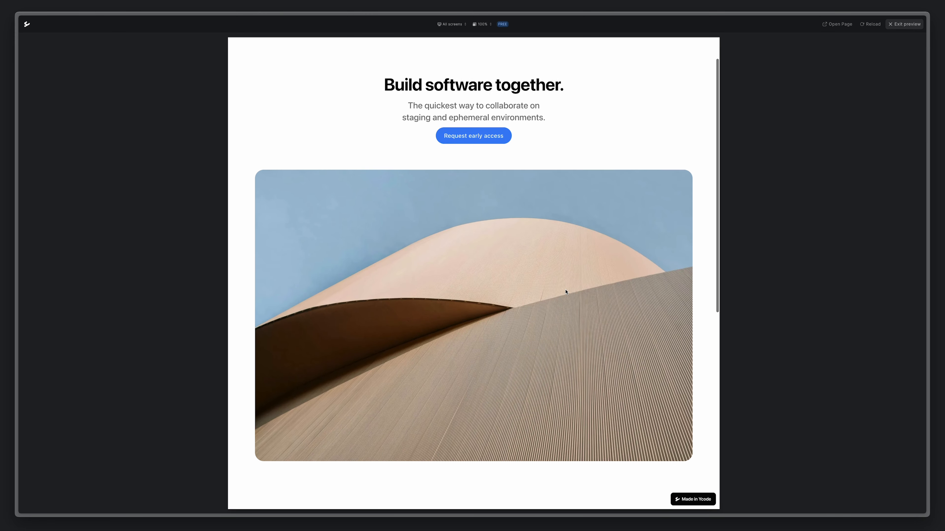
scroll(566, 292, "down", 2)
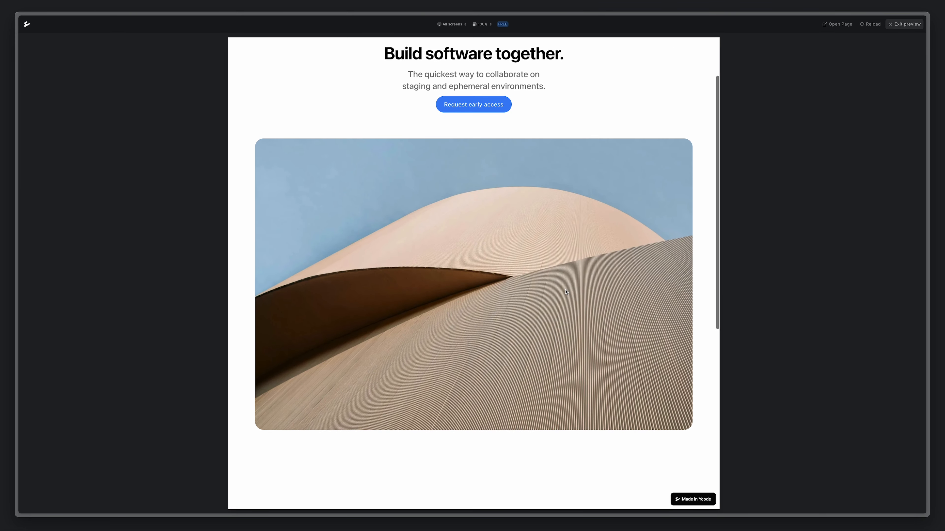
scroll(565, 293, "down", 3)
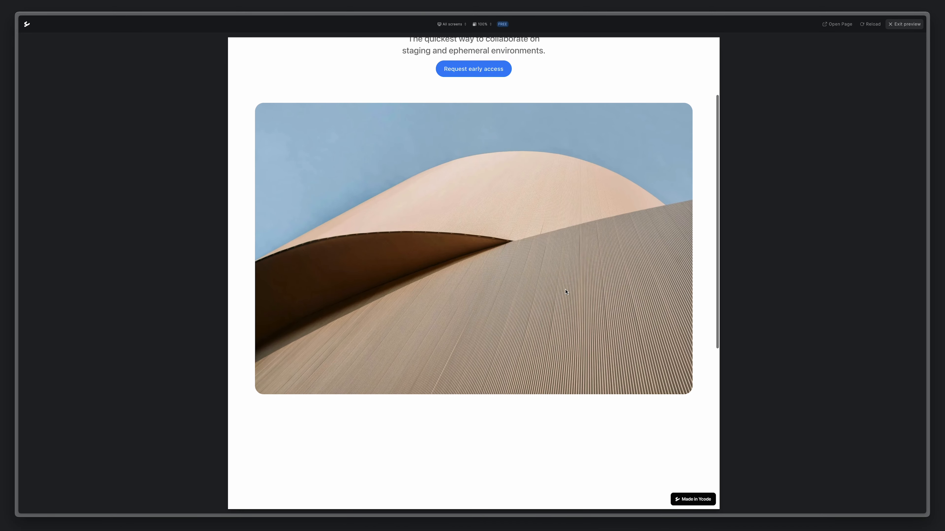
scroll(565, 292, "down", 8)
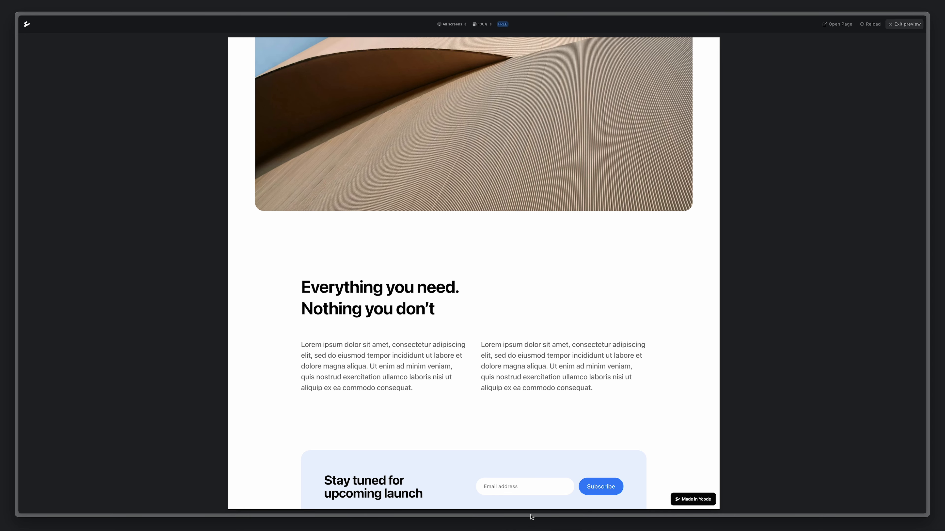
scroll(561, 367, "up", 15)
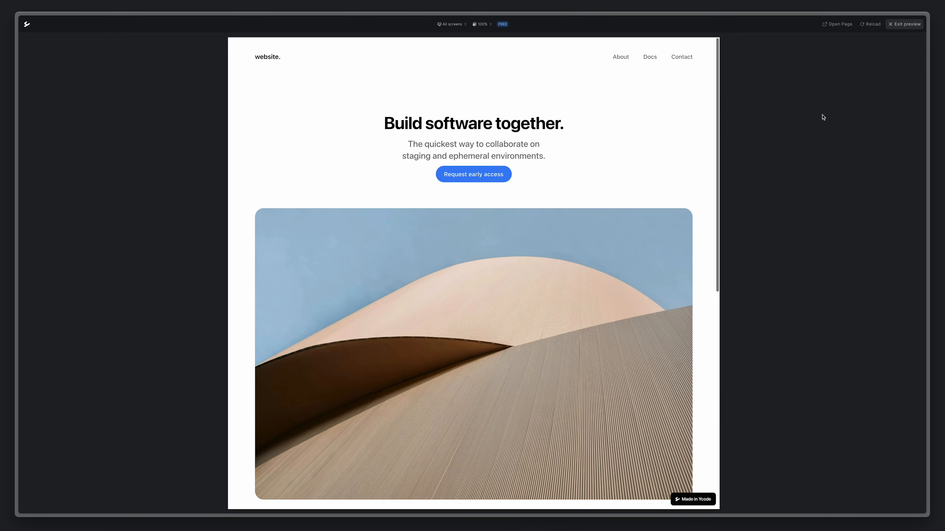
left_click(871, 24)
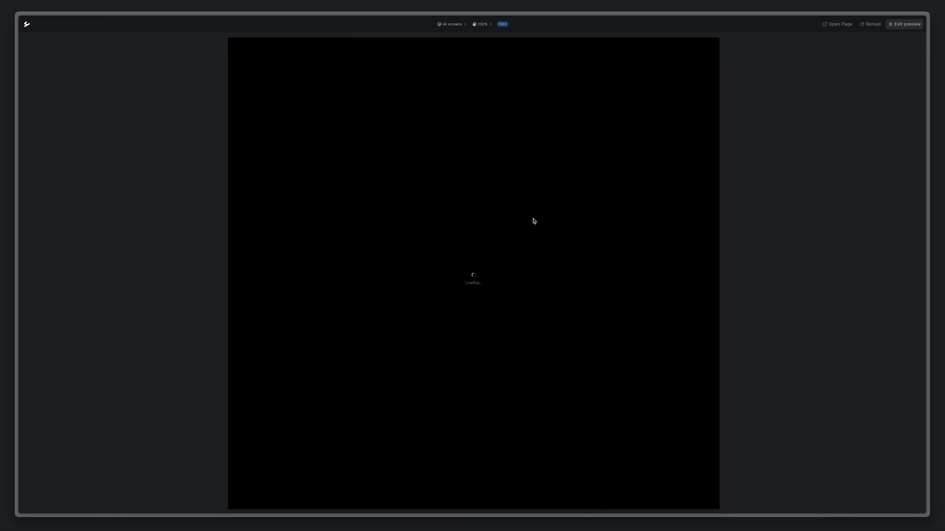
scroll(533, 220, "down", 5)
scroll(533, 220, "down", 2)
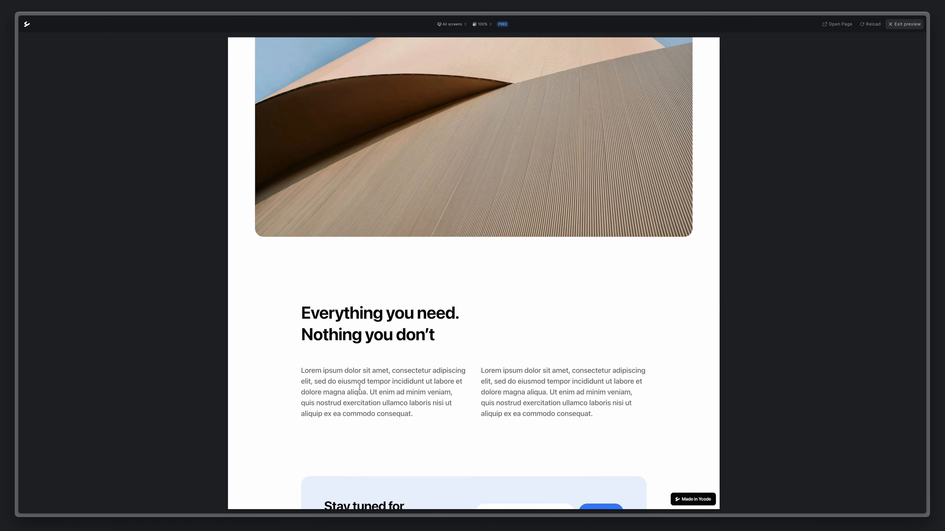
left_click(893, 25)
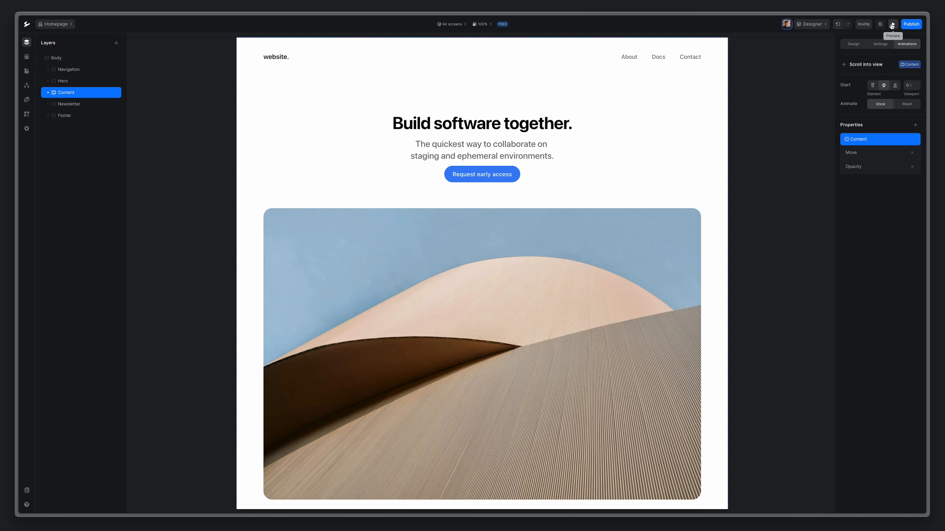
Give the Newsletter section a Scroll into view trigger starting at Center.
left_click(63, 105)
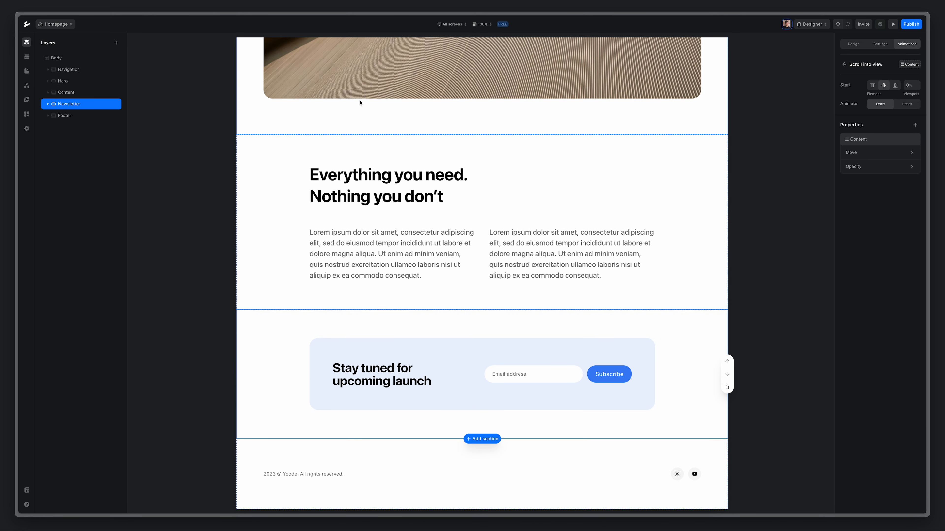
left_click(846, 65)
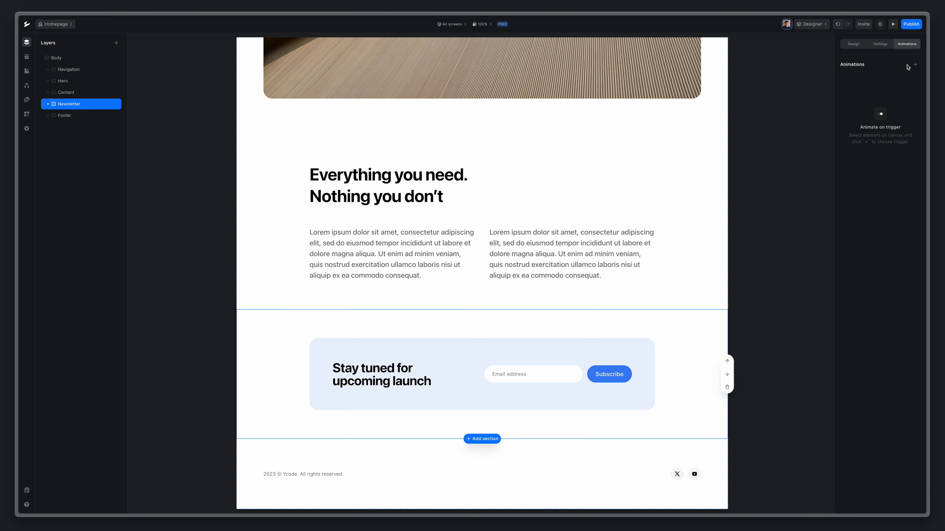
left_click(915, 64)
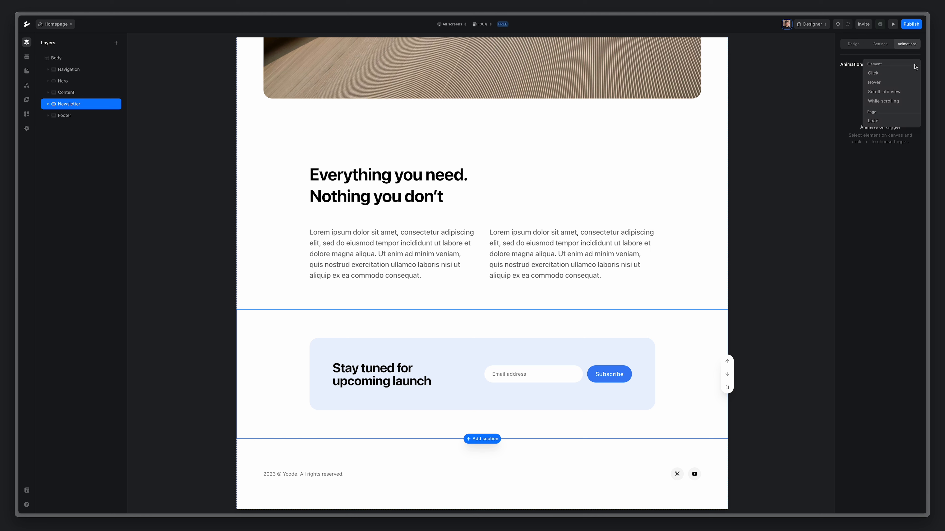
left_click(876, 92)
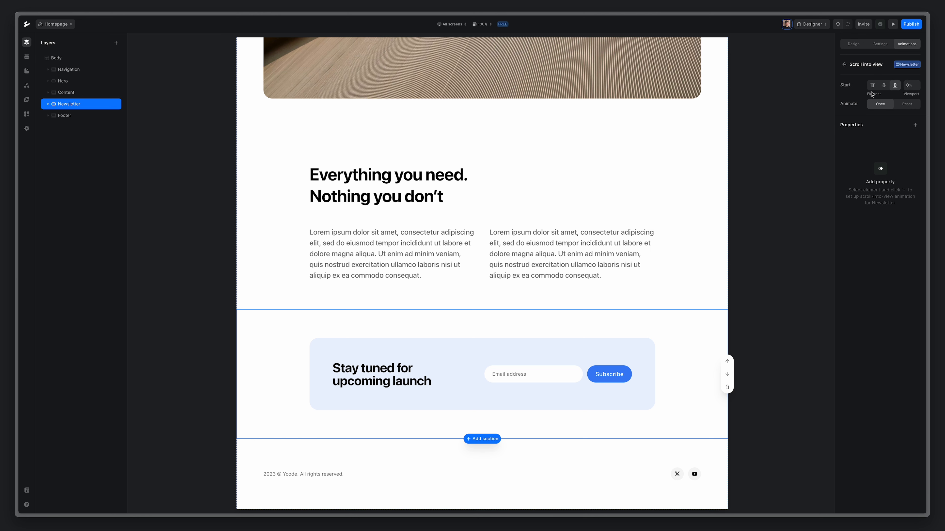
left_click(887, 86)
Add a vertical Move from 50px to 0 over 1s with Ease out.
left_click(916, 125)
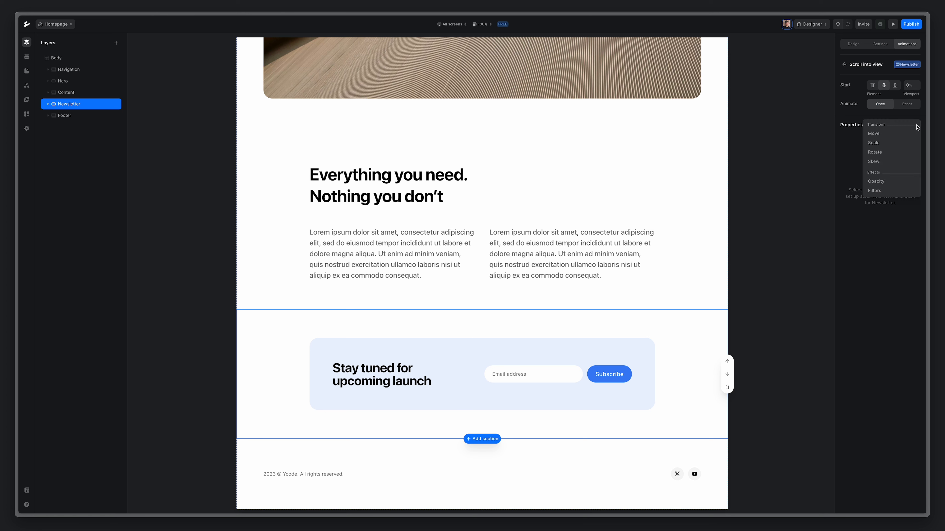
left_click(888, 134)
left_click(863, 198)
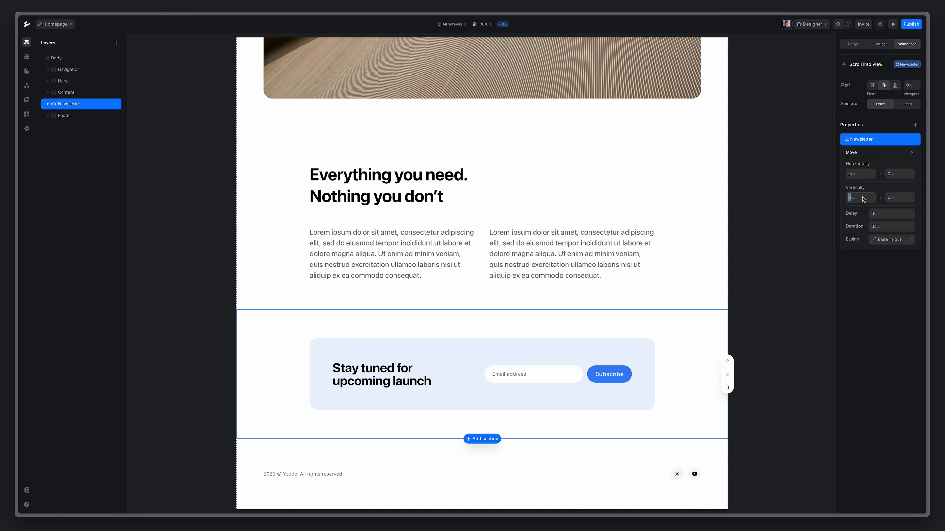
type("50")
key("Tab")
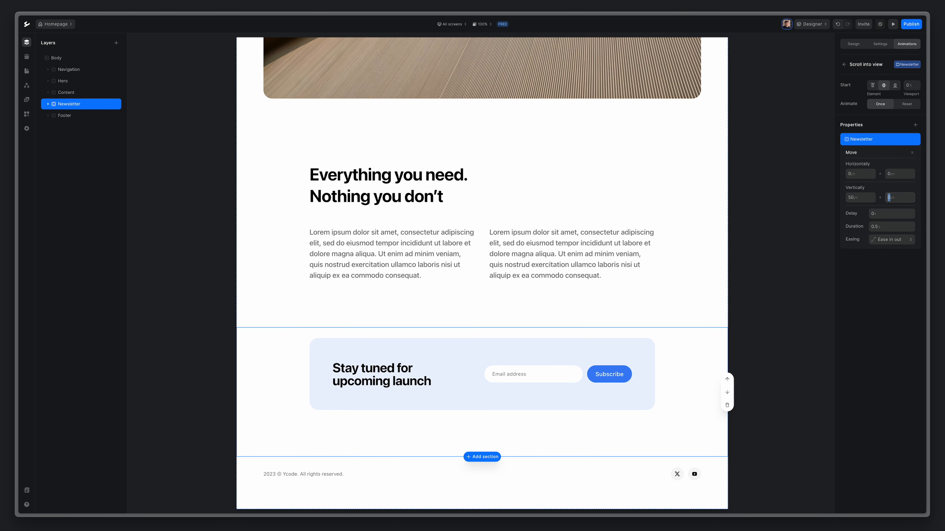
type("0")
left_click(897, 226)
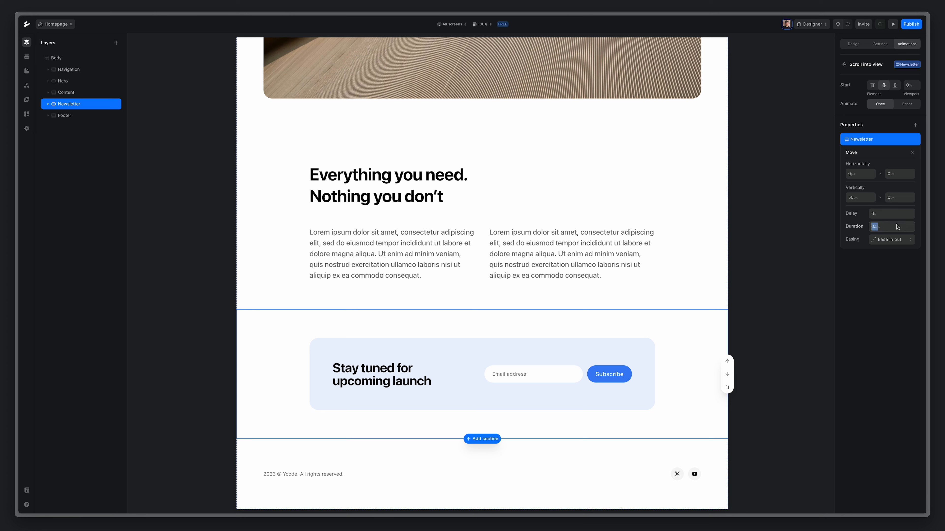
type("1s")
left_click(892, 240)
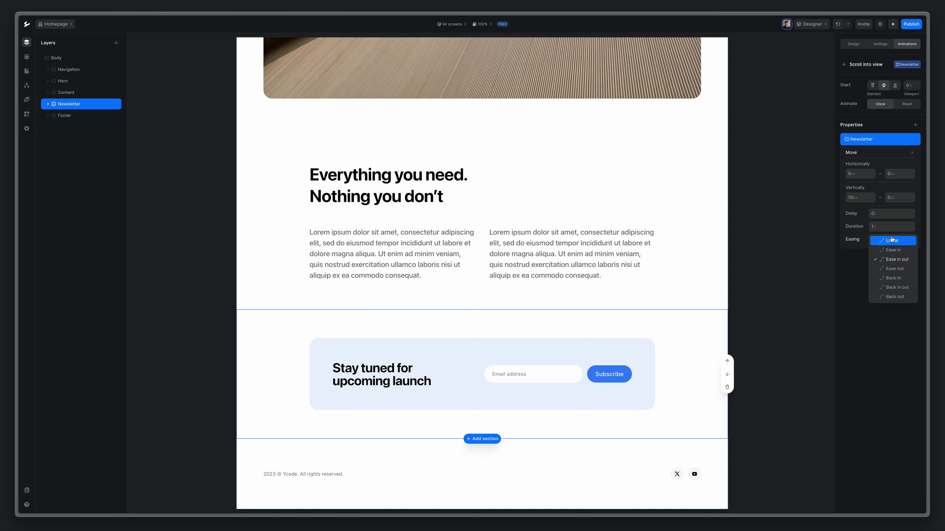
left_click(894, 269)
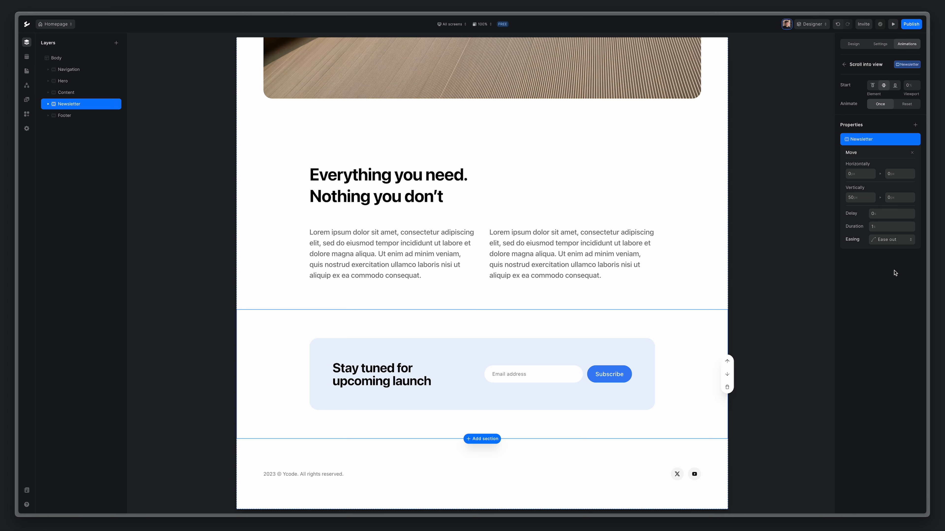
Add an Opacity fade lasting 1s with Ease out easing.
left_click(915, 125)
left_click(880, 182)
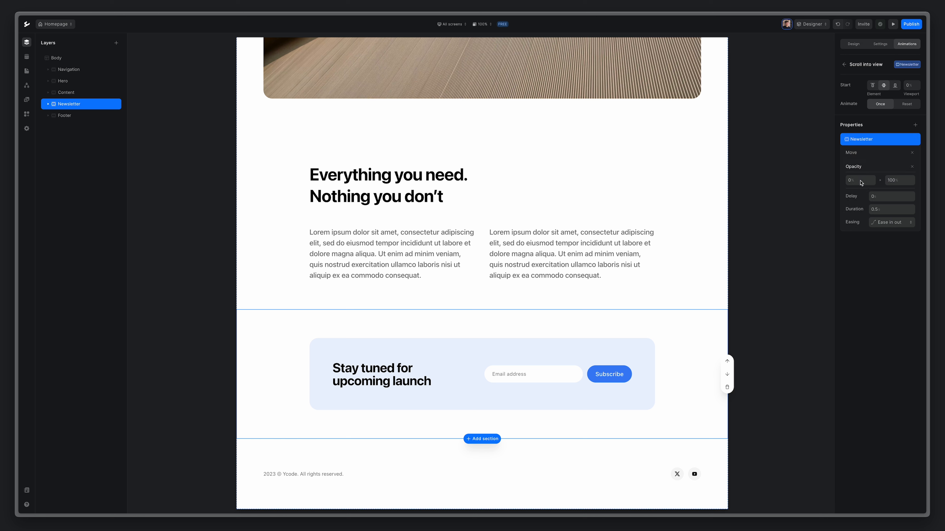
left_click(892, 211)
type("1")
left_click(892, 222)
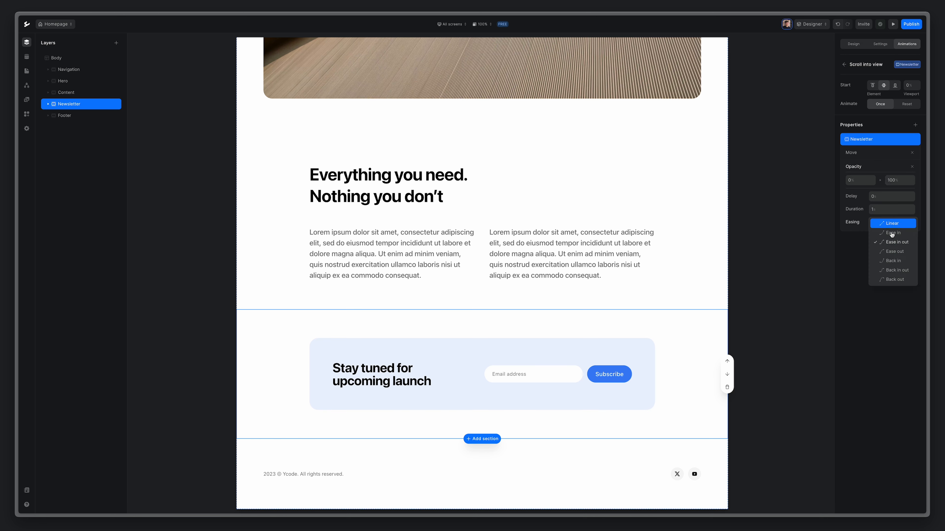
left_click(891, 252)
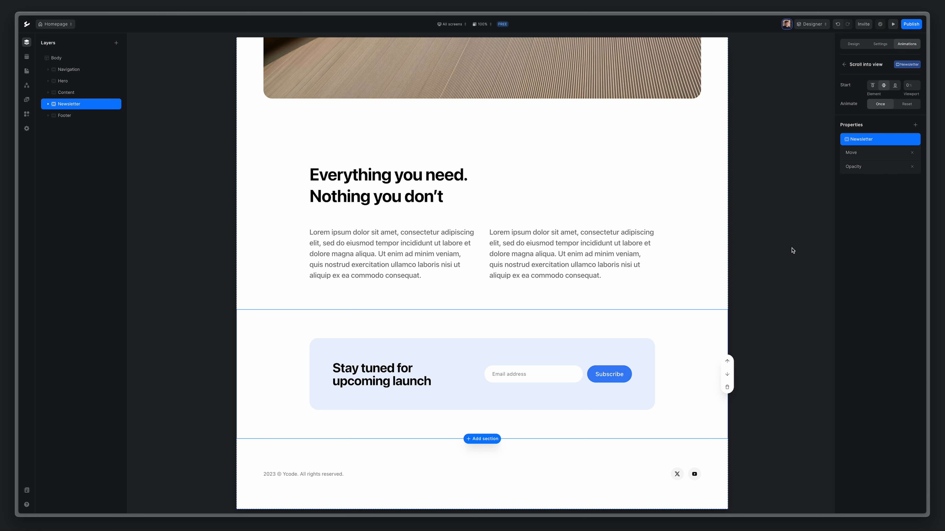
Give the Footer a Scroll into view trigger starting at its Center.
left_click(69, 119)
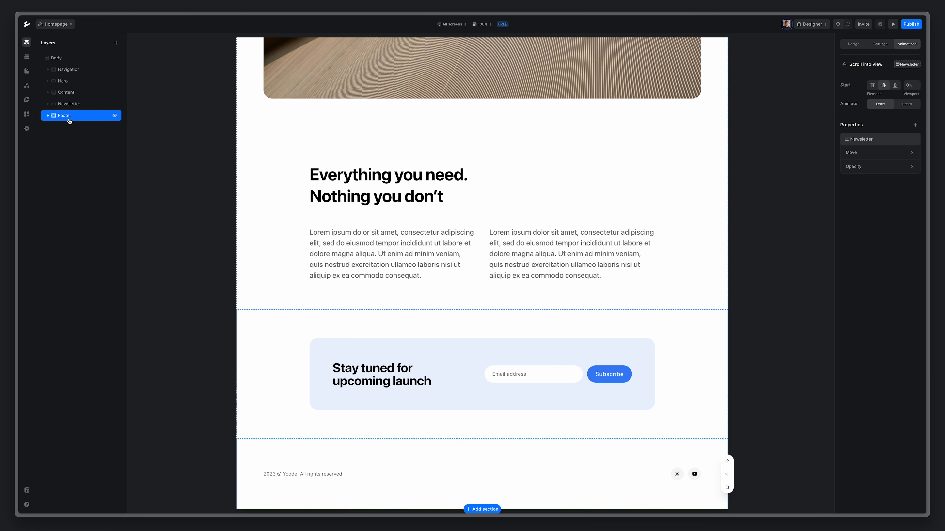
left_click(843, 65)
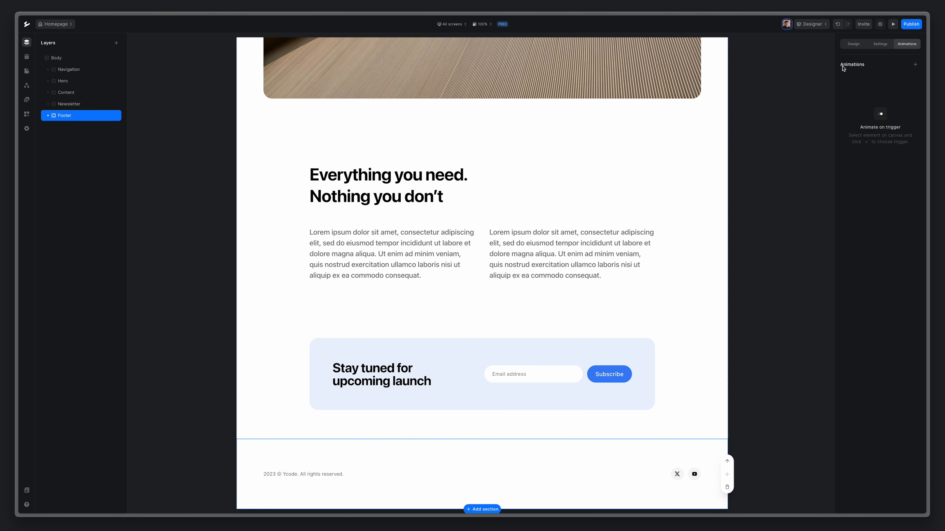
left_click(916, 66)
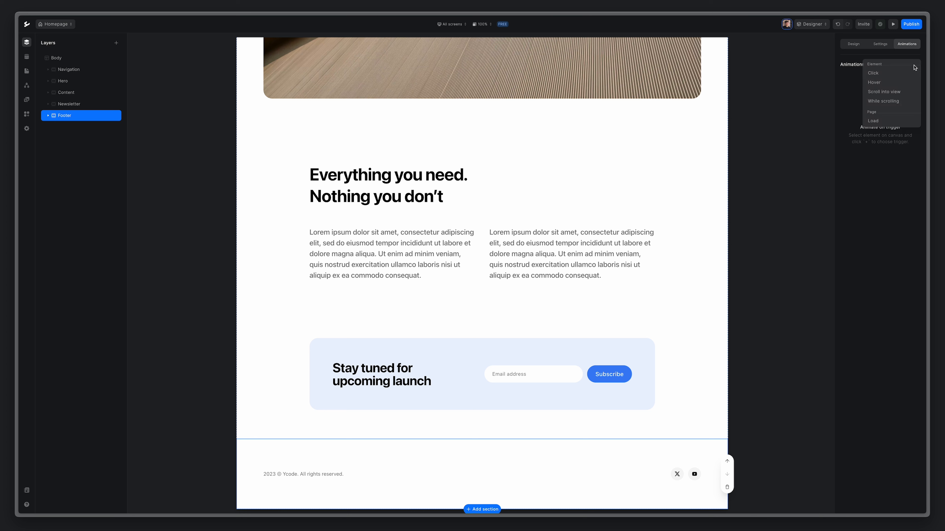
left_click(884, 91)
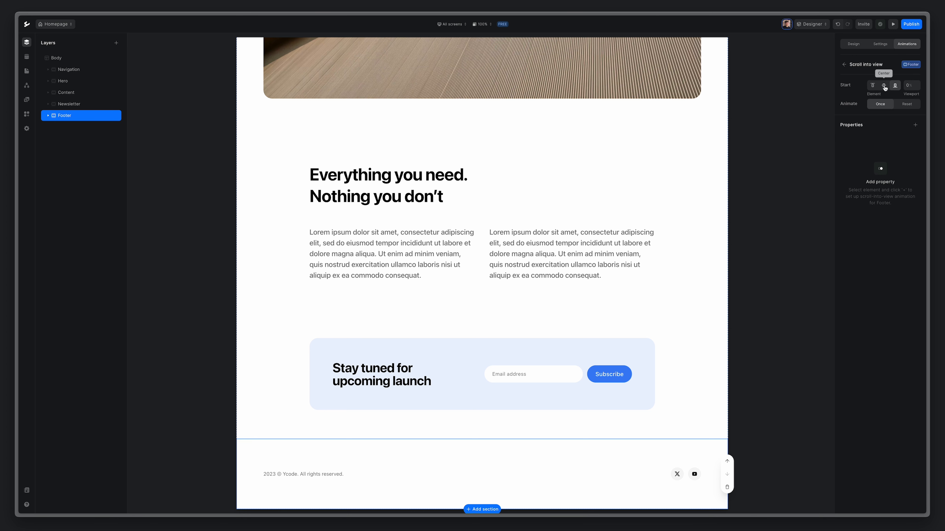
left_click(885, 86)
Add a vertical Move starting 50px below, lasting 1s with Ease out.
left_click(915, 125)
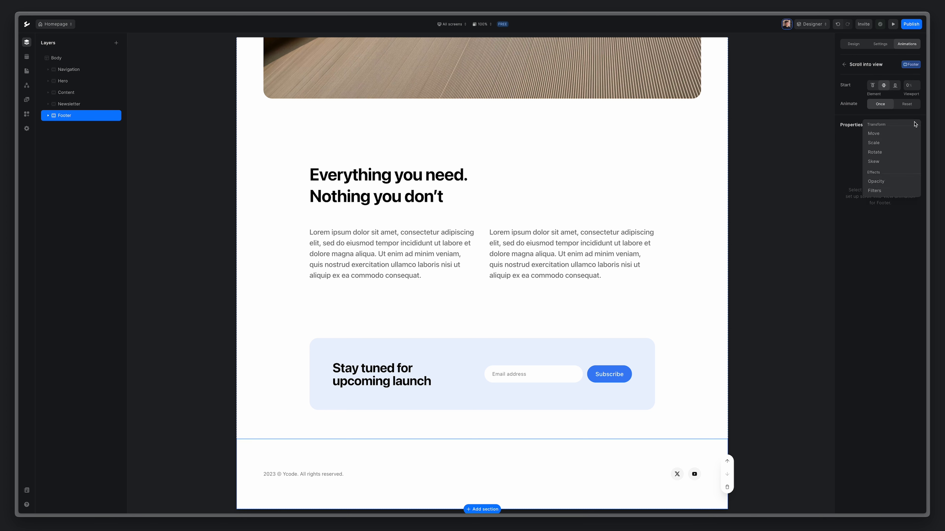
left_click(889, 133)
left_click(860, 197)
type("50")
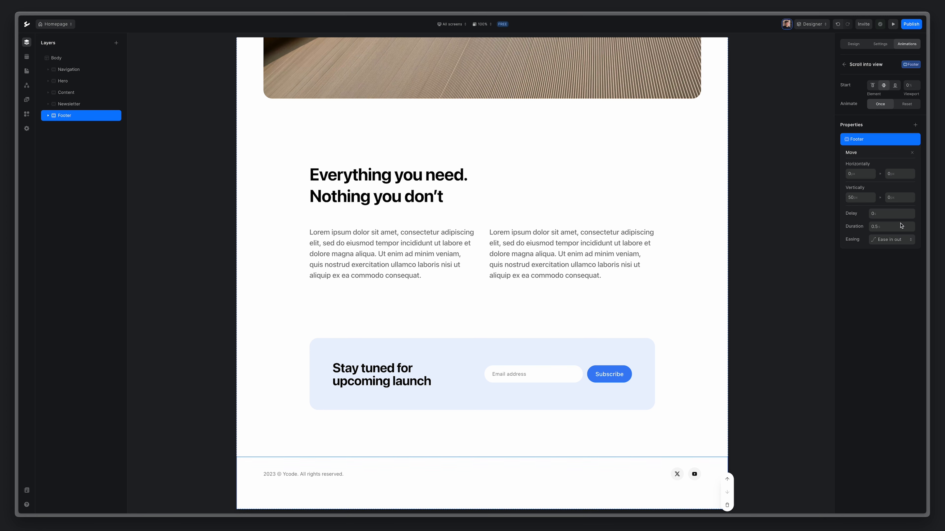
left_click(892, 227)
type("1")
left_click(892, 239)
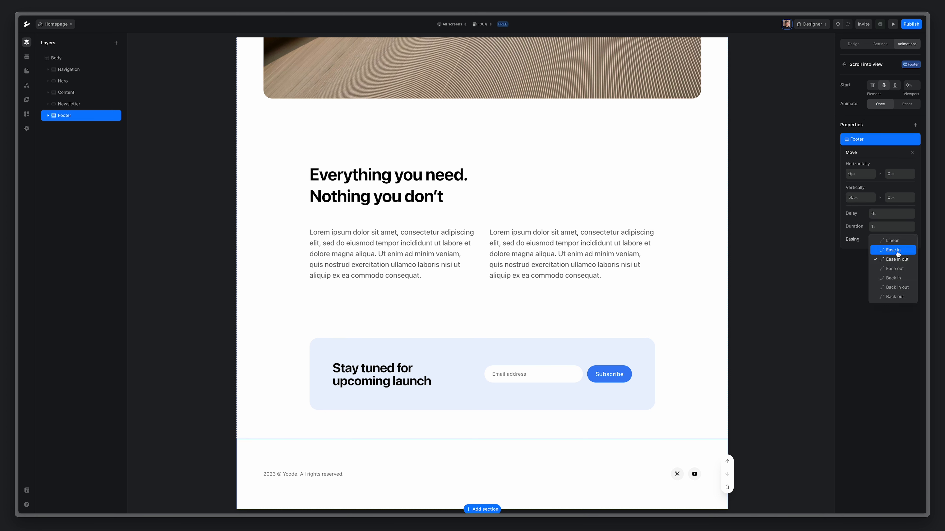
left_click(897, 269)
Add an Opacity fade with Ease out easing and collapse its settings.
left_click(915, 125)
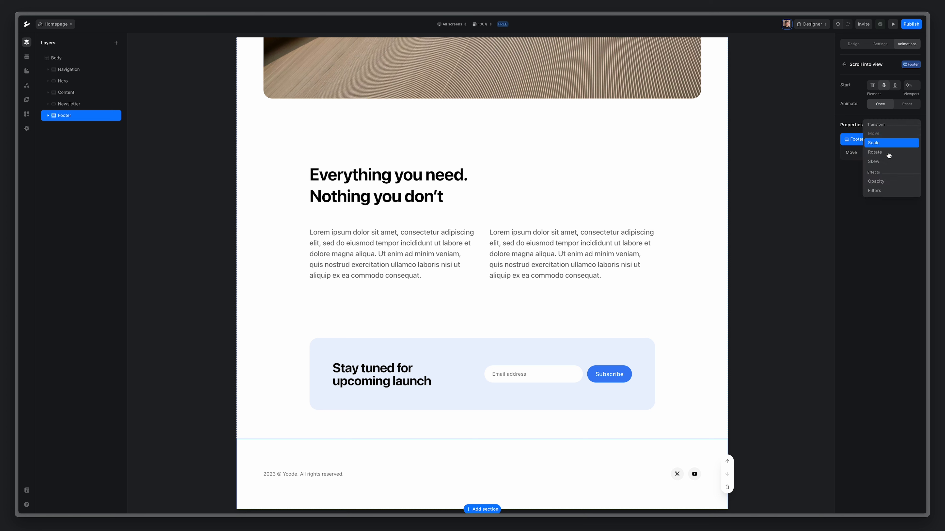
left_click(876, 181)
left_click(886, 208)
left_click(891, 225)
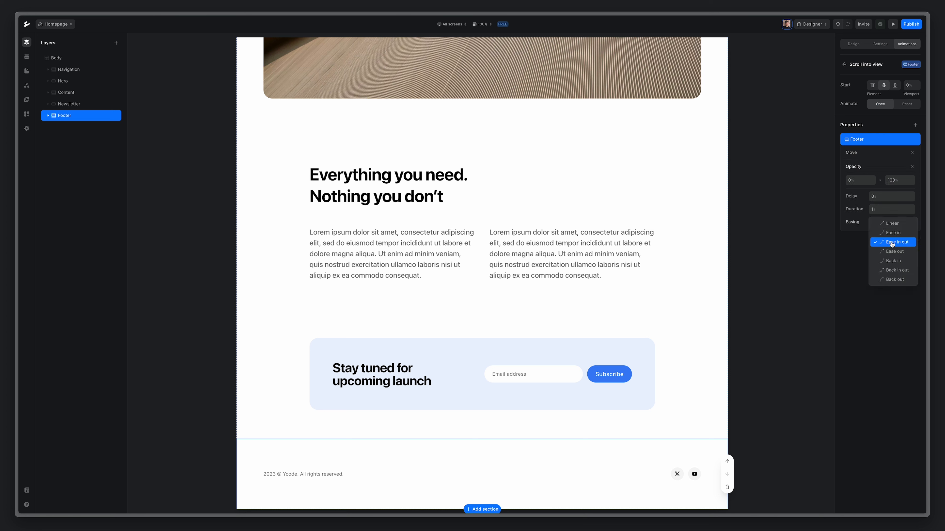
left_click(892, 251)
left_click(892, 254)
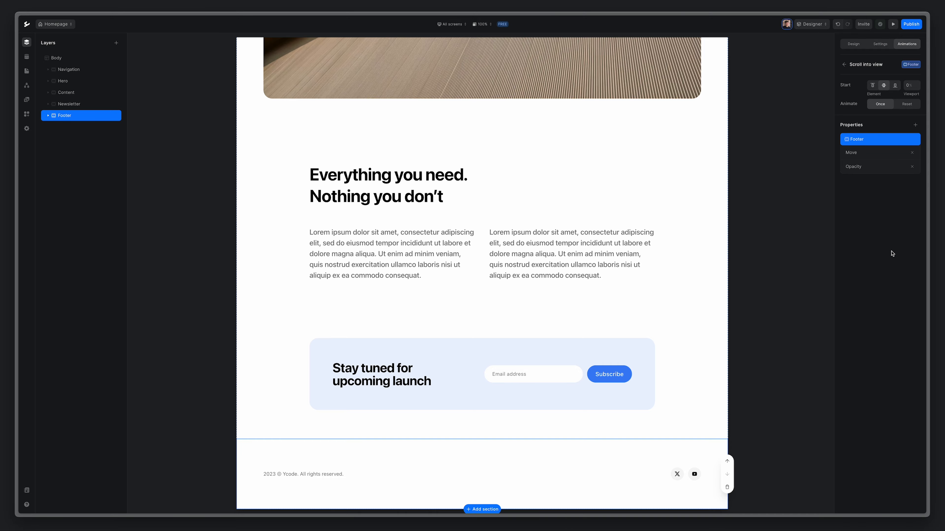
Preview the landing page, scrolling and reloading to replay the section animations.
left_click(893, 24)
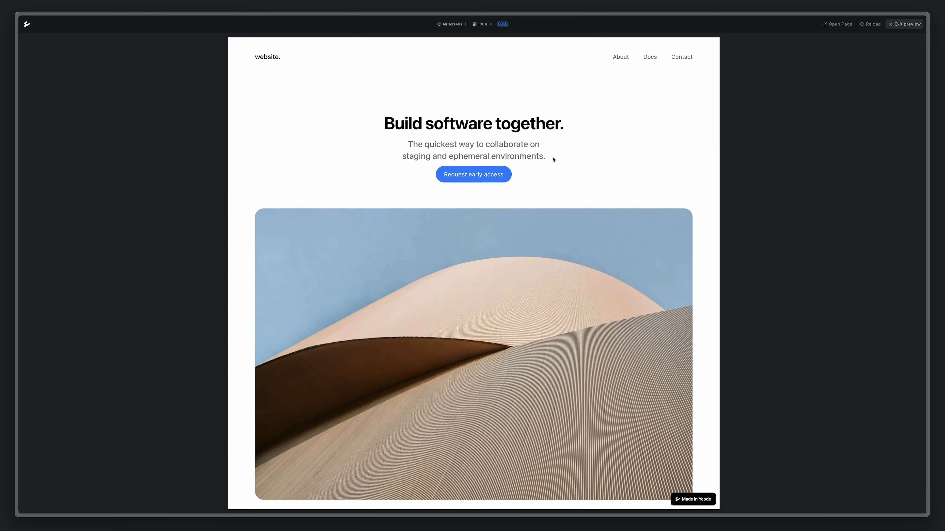
scroll(553, 159, "down", 6)
scroll(553, 160, "down", 4)
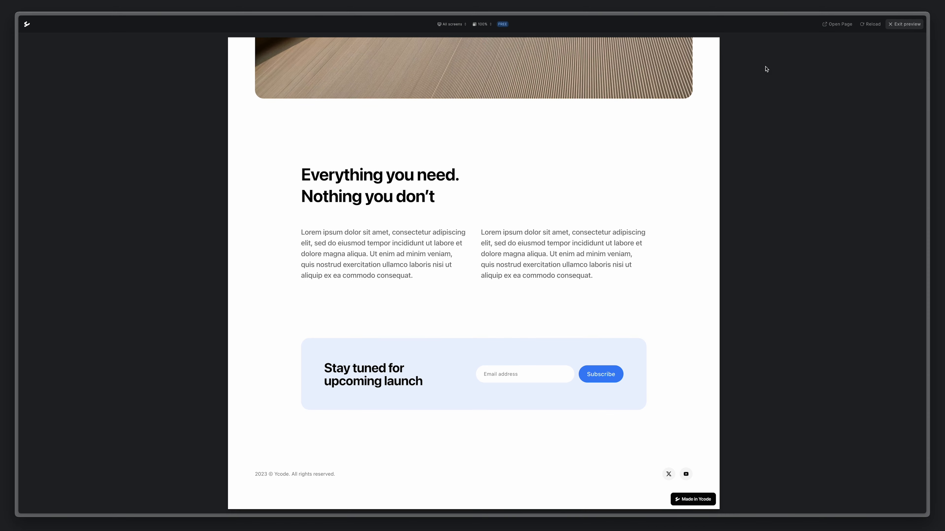
left_click(870, 23)
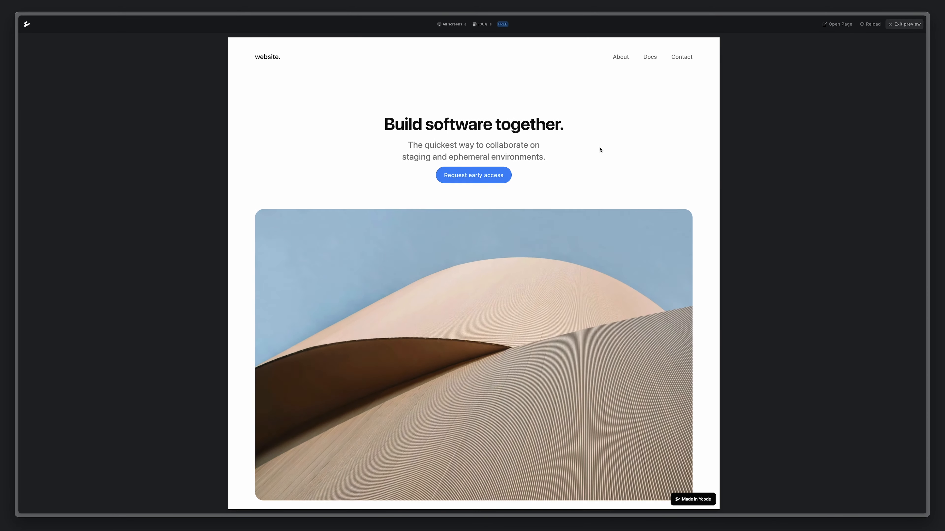
scroll(600, 150, "down", 1)
scroll(600, 149, "up", 1)
left_click(451, 23)
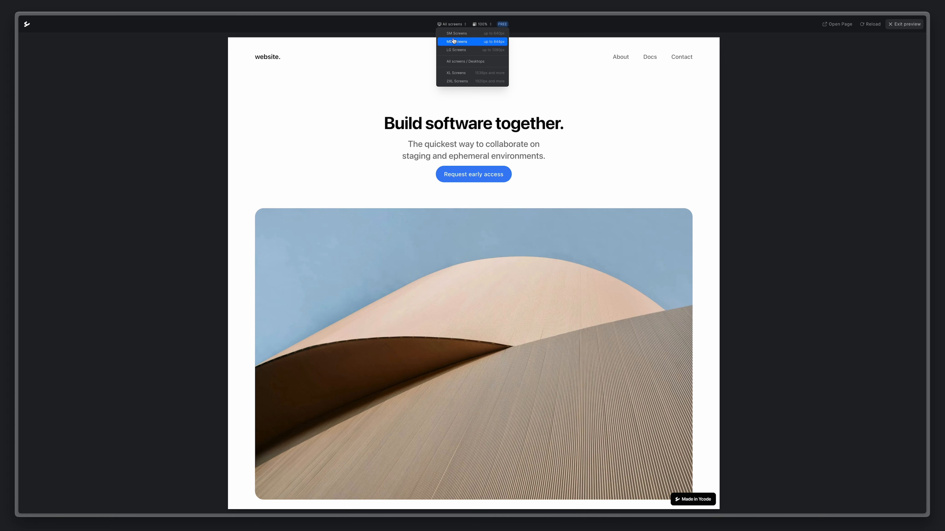
Replay the animations at SM screen width, then exit preview back to All screens desktop editing.
left_click(455, 34)
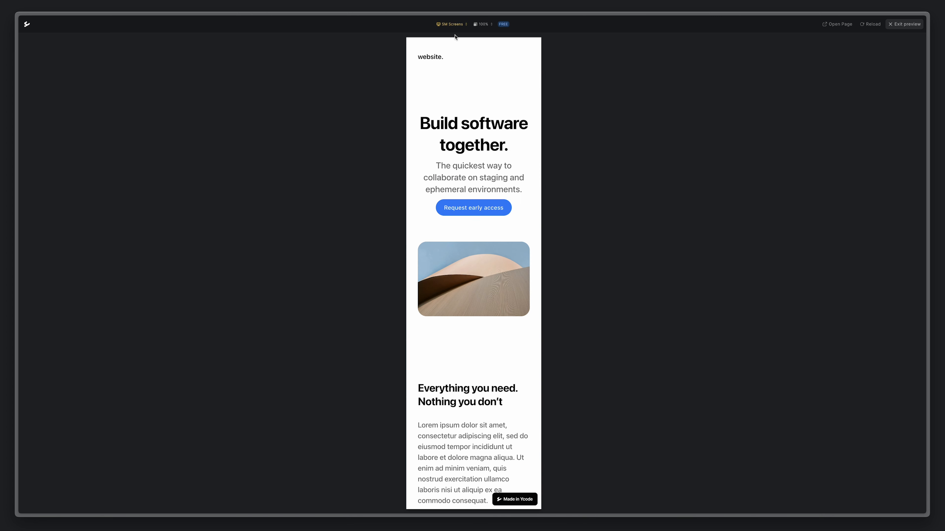
left_click(869, 26)
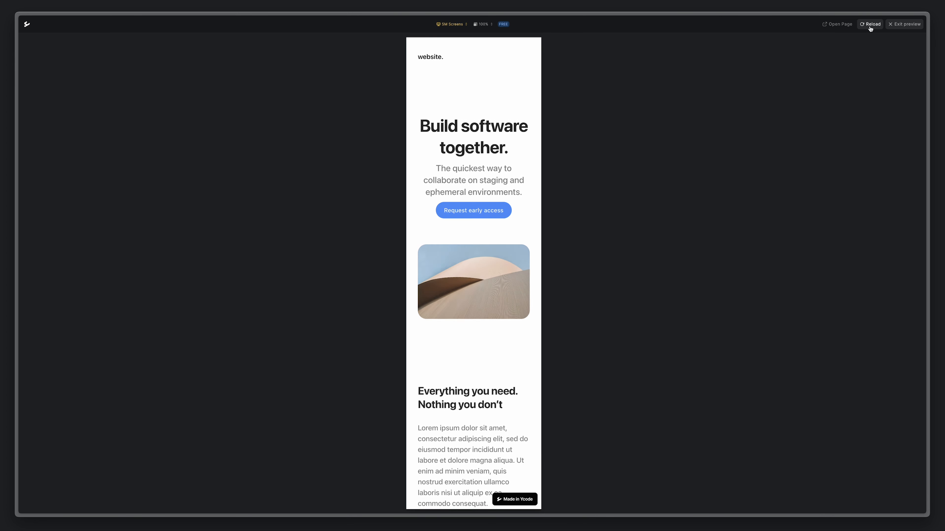
scroll(472, 172, "down", 6)
scroll(473, 172, "down", 4)
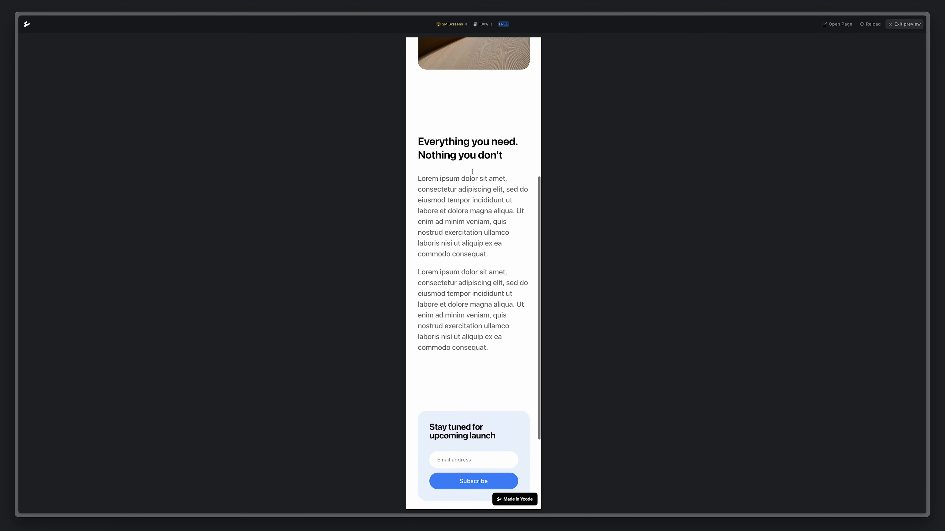
scroll(472, 172, "up", 3)
scroll(473, 172, "up", 5)
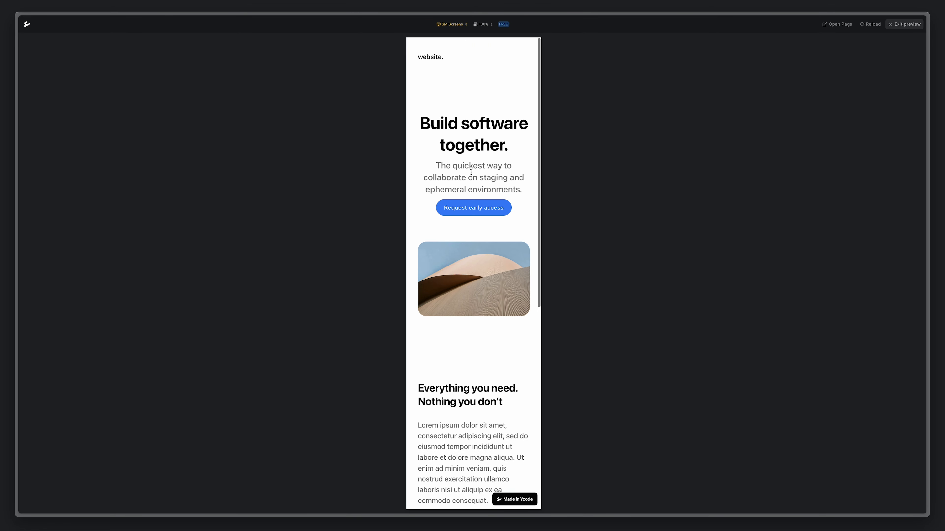
left_click(905, 24)
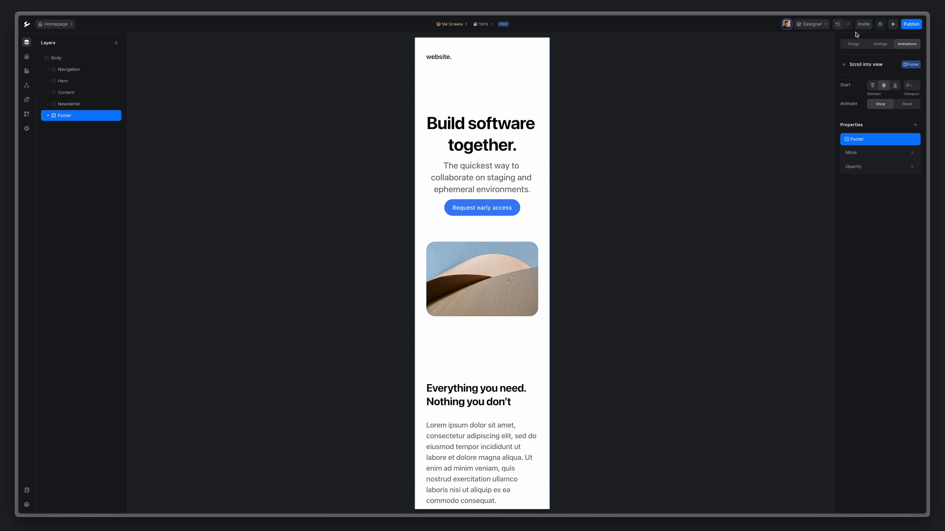
left_click(449, 24)
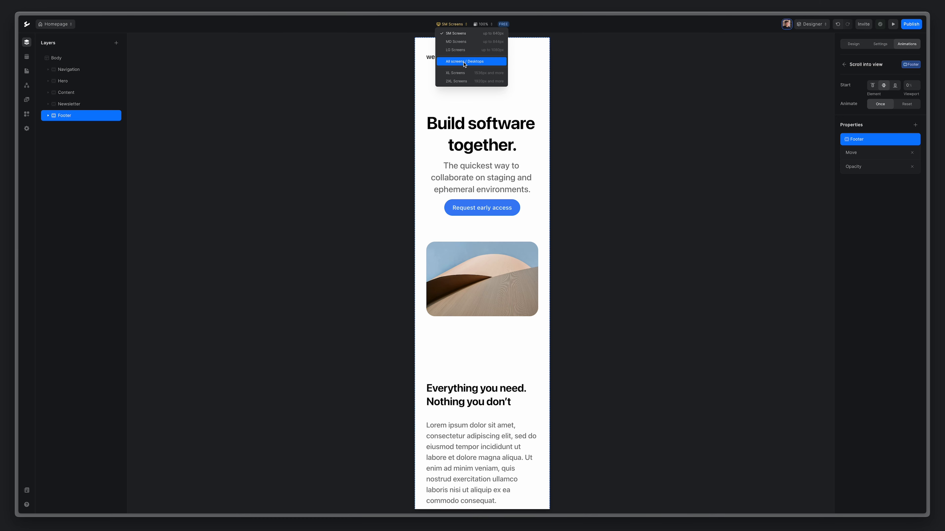
left_click(462, 61)
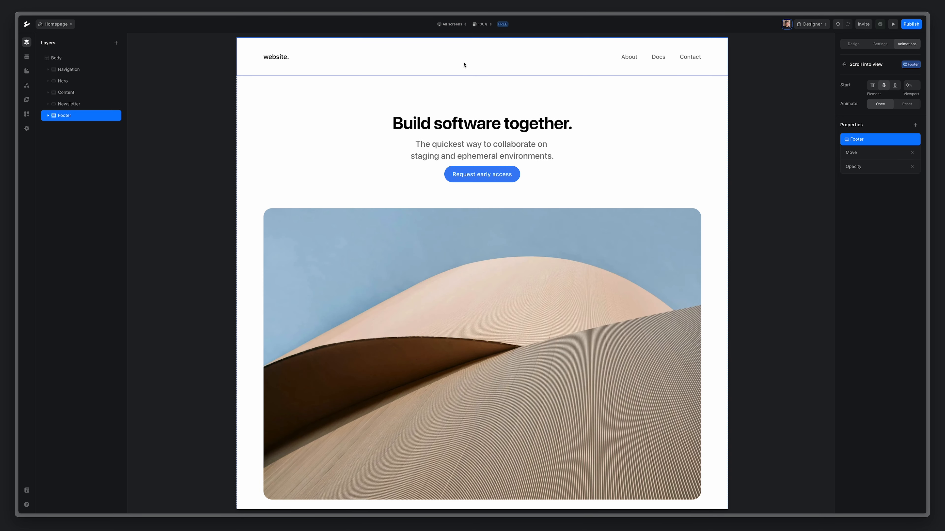